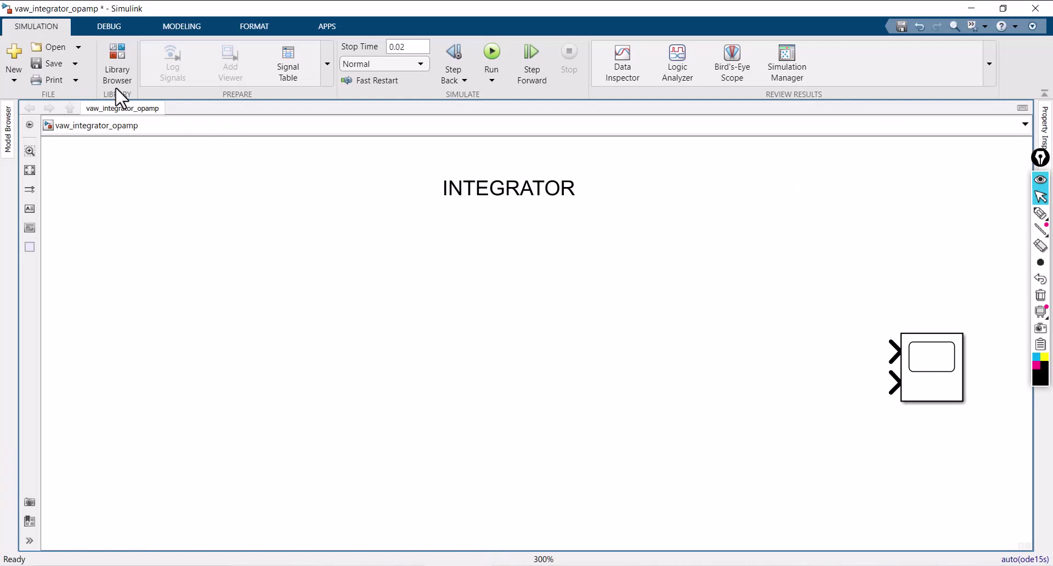
Step: Add an Op-Amp block from the Simscape Foundation Library's Electrical Elements to the vaw_integrator_opamp model
left_click(120, 63)
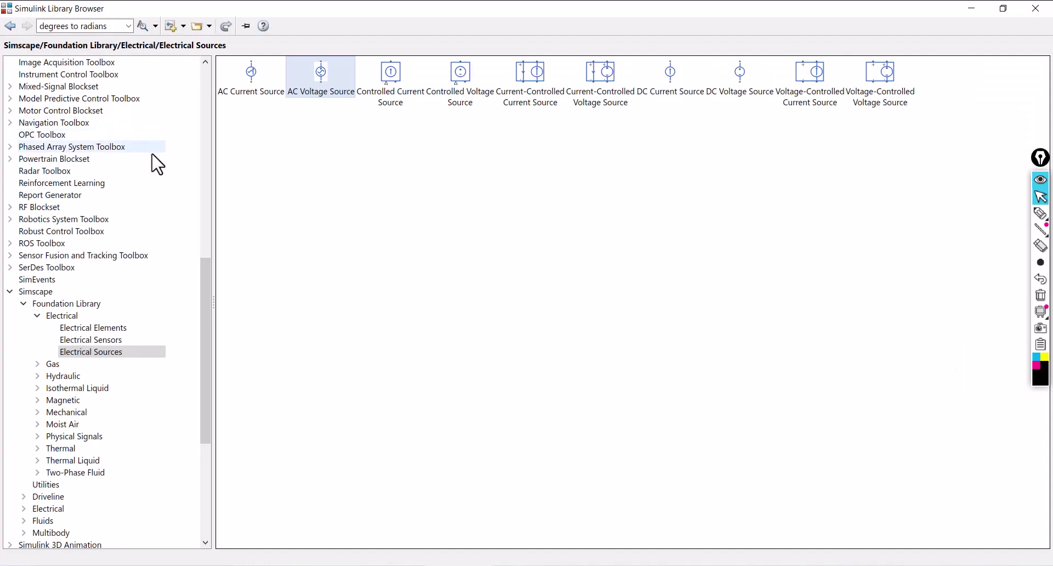
left_click(1035, 8)
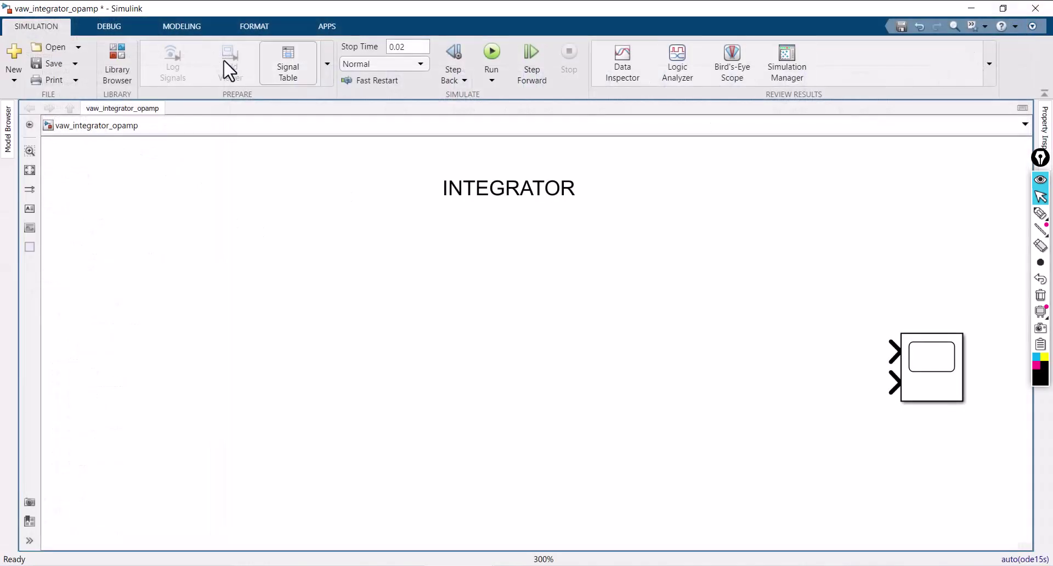
left_click(116, 60)
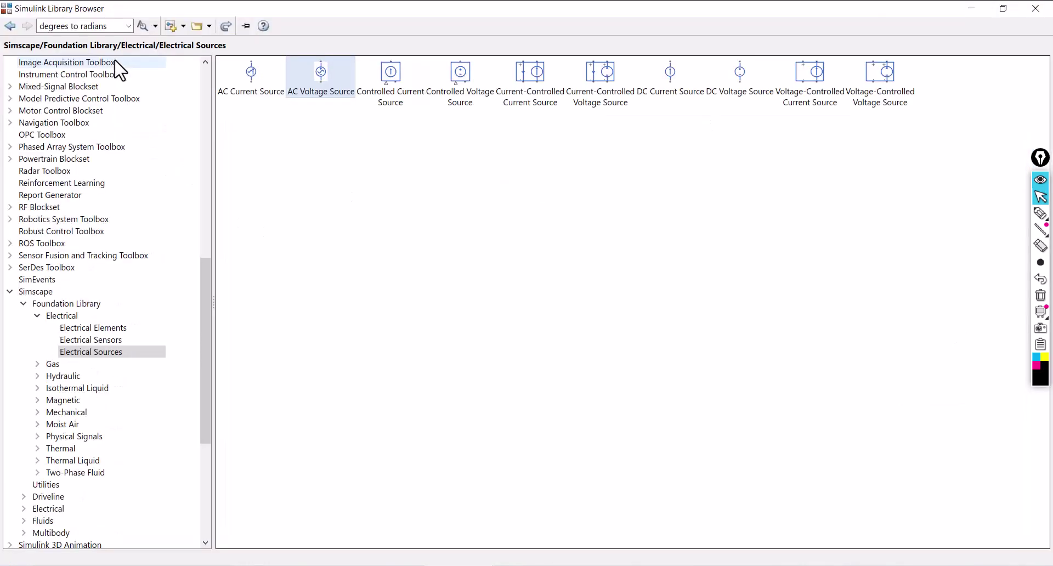
left_click(31, 292)
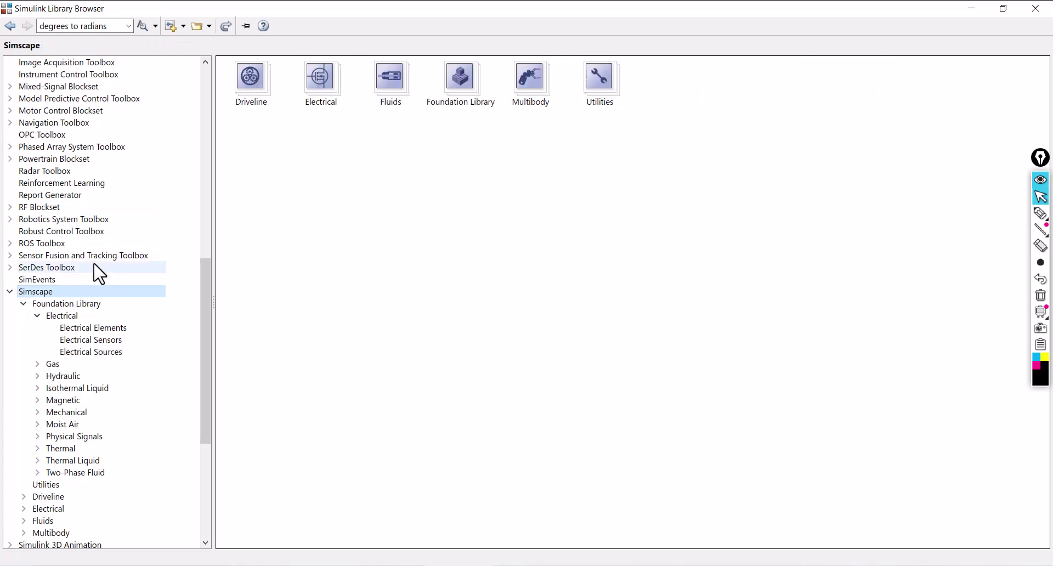
double_click(460, 83)
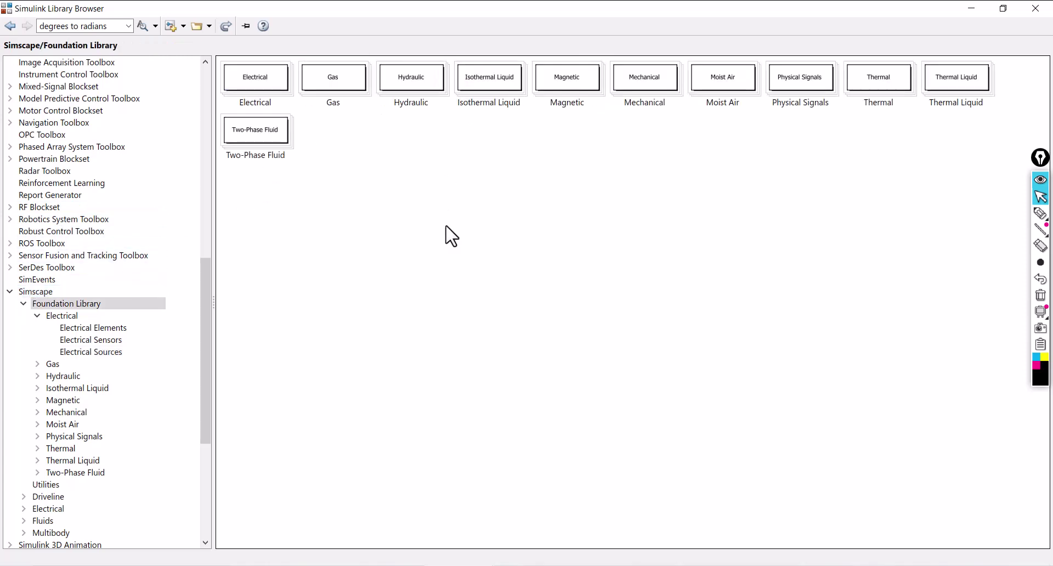
double_click(262, 92)
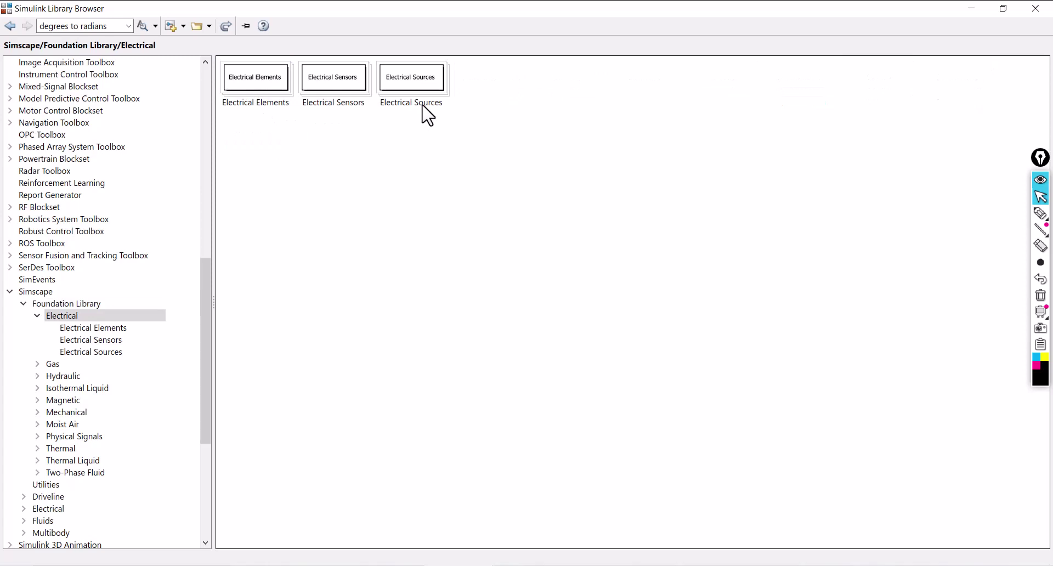
left_click(265, 91)
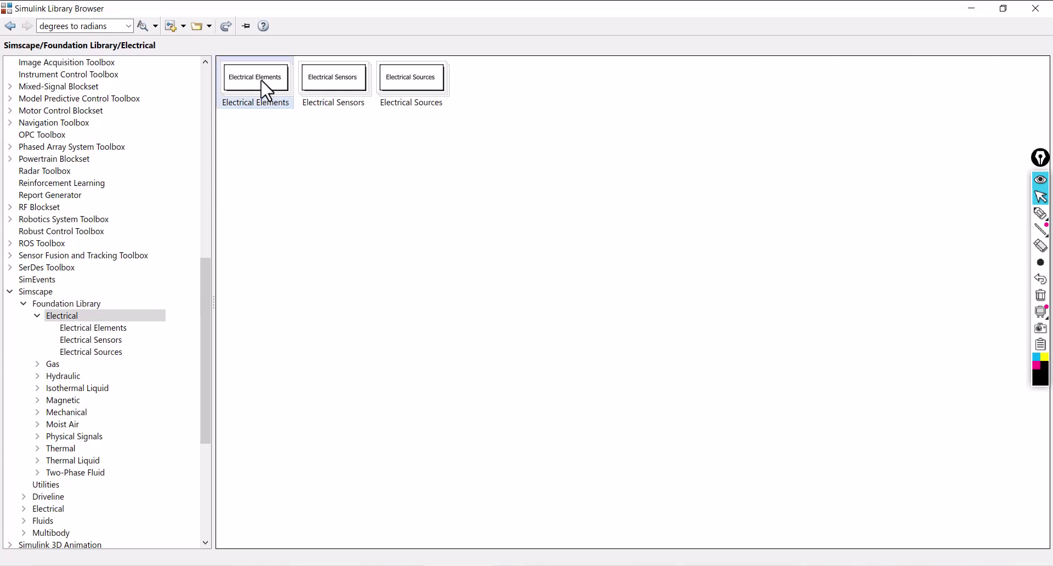
double_click(265, 90)
right_click(900, 82)
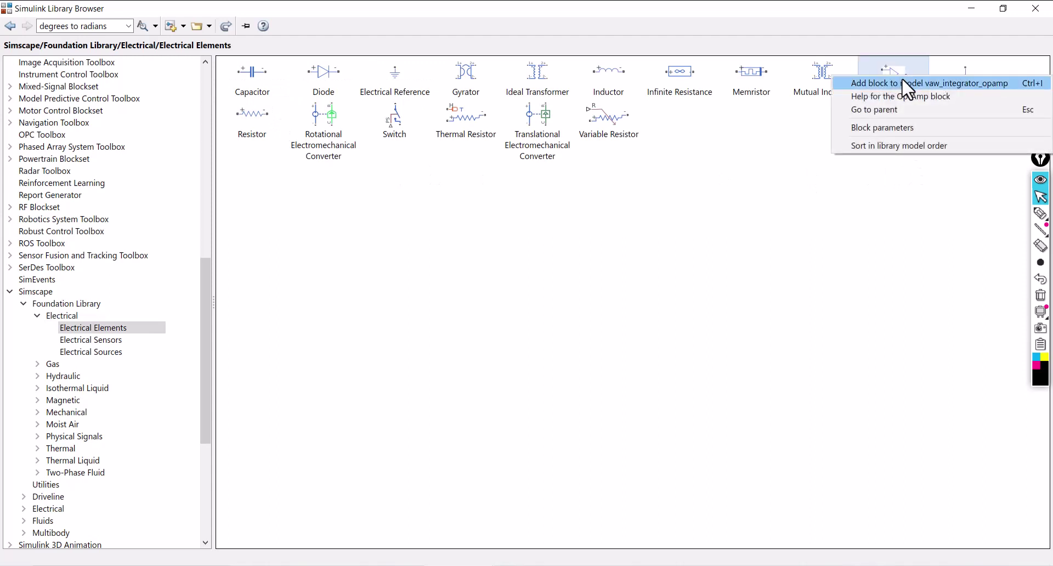
left_click(905, 83)
Step: Add a Capacitor block and a Resistor block from Electrical Elements to the model
right_click(252, 73)
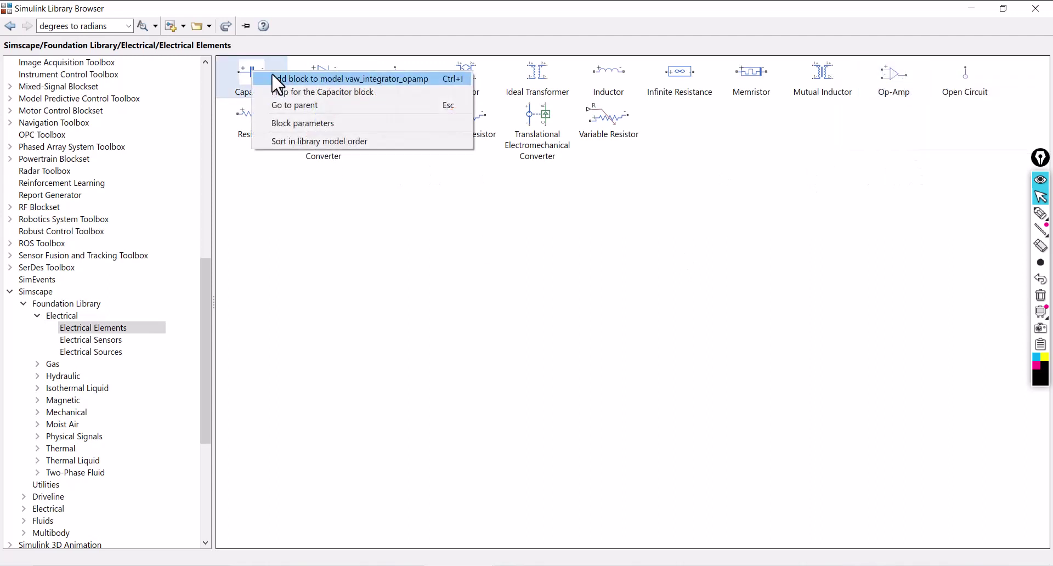
left_click(272, 117)
left_click(263, 121)
right_click(276, 118)
key("Escape")
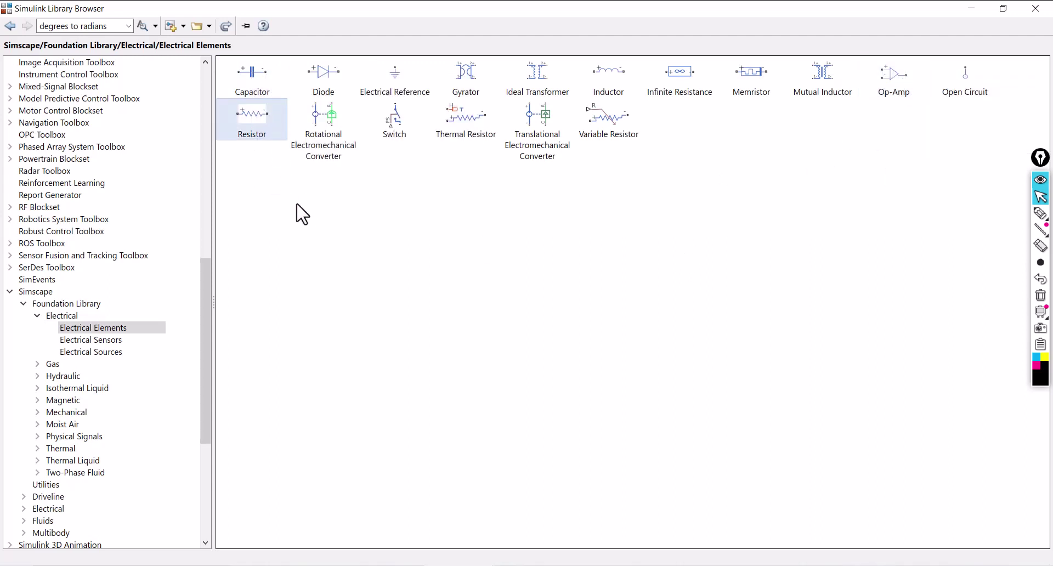
Step: Add a Voltage Sensor block from the Foundation Library's Electrical Sensors to the model
left_click(10, 26)
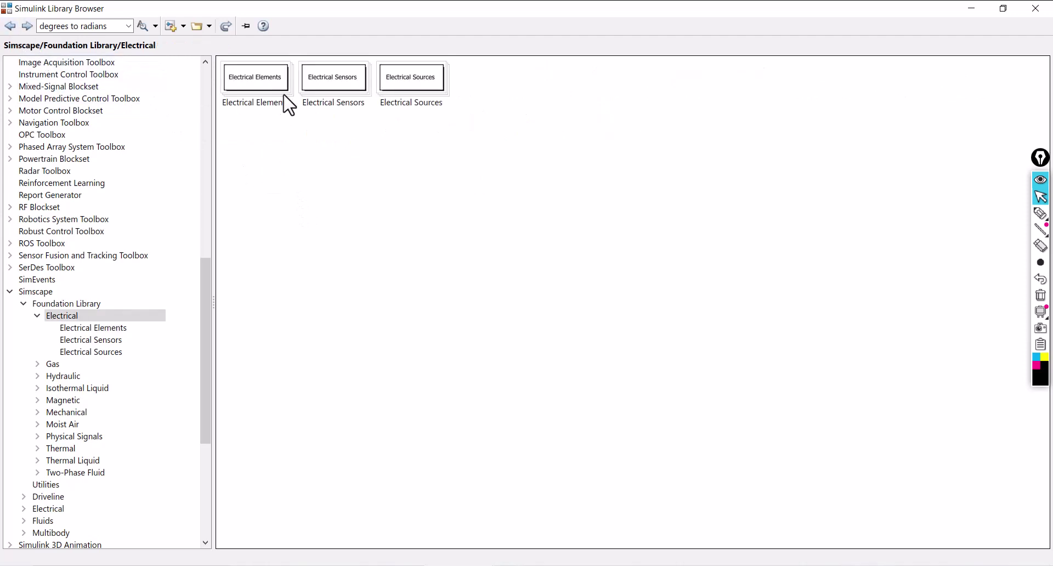
double_click(332, 97)
right_click(301, 68)
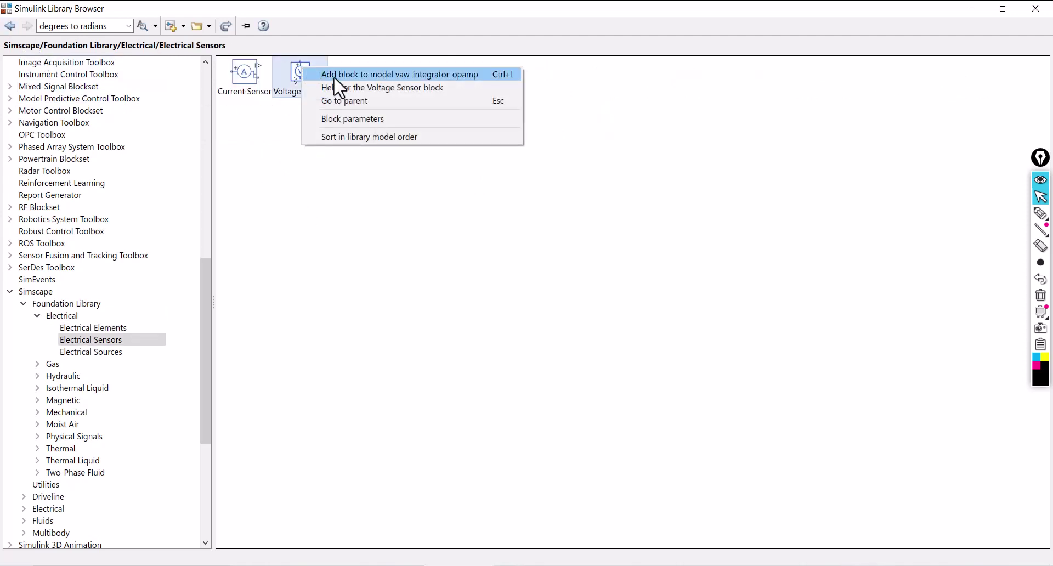
left_click(333, 75)
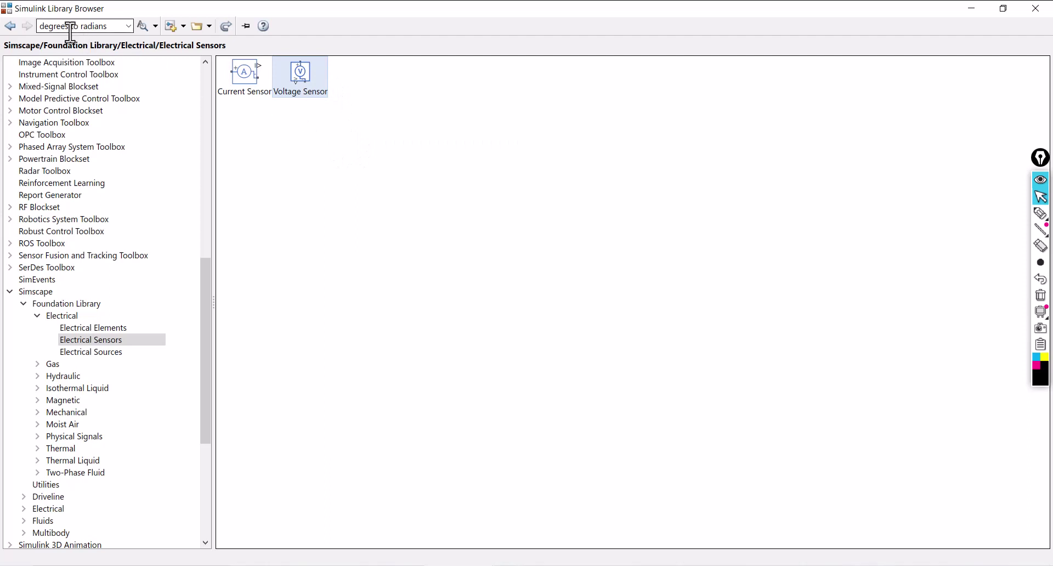
Step: Add an AC Voltage Source block from Electrical Sources to the model and close the library
left_click(10, 26)
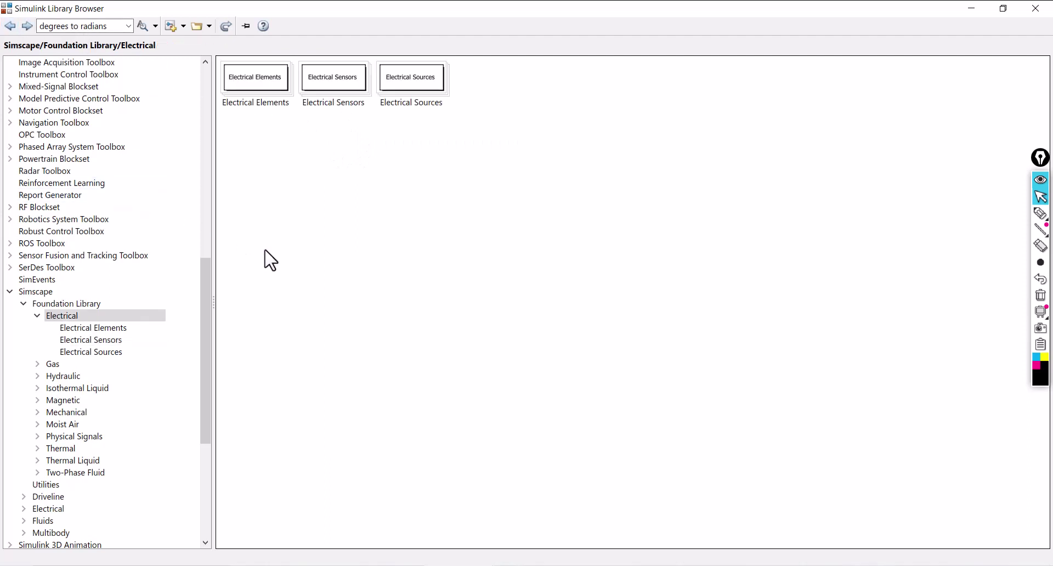
double_click(414, 83)
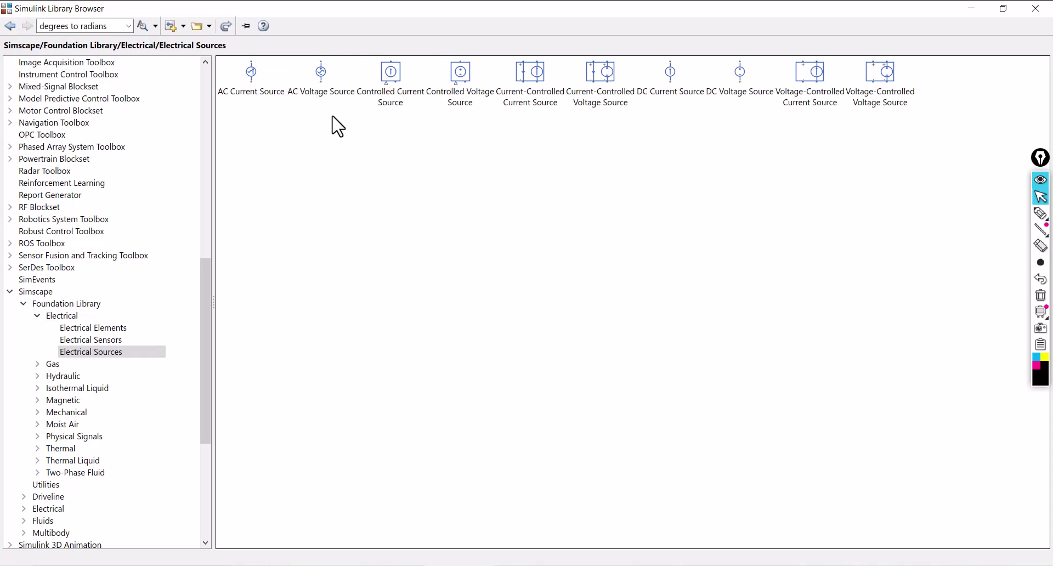
right_click(321, 74)
left_click(343, 79)
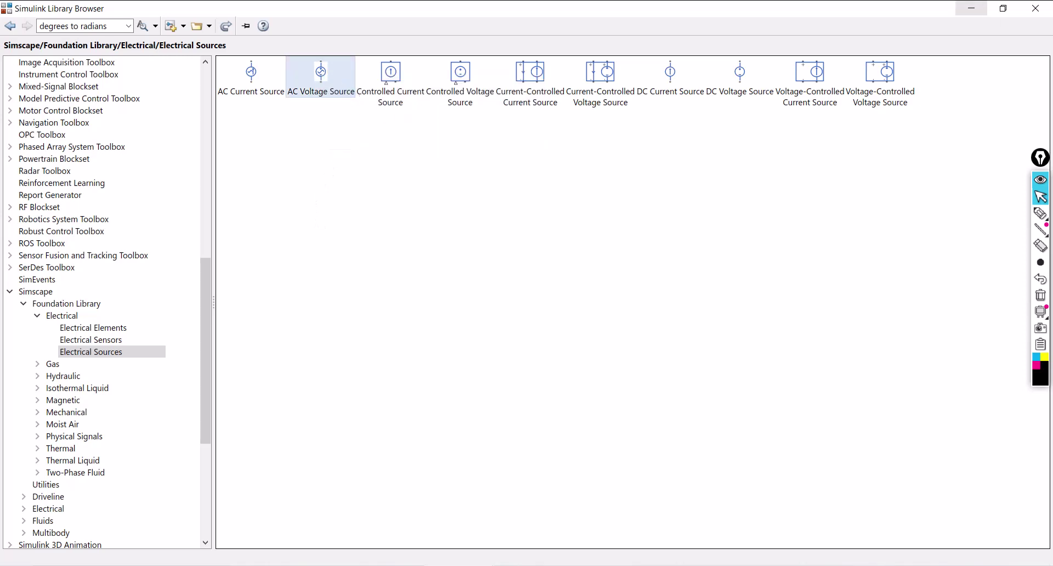
left_click(1035, 8)
Step: Place the AC Voltage Source at the model's far left with the Voltage Sensor beside it, splitting their names into three and two lines
left_click_drag(521, 357, 186, 315)
left_click(222, 299)
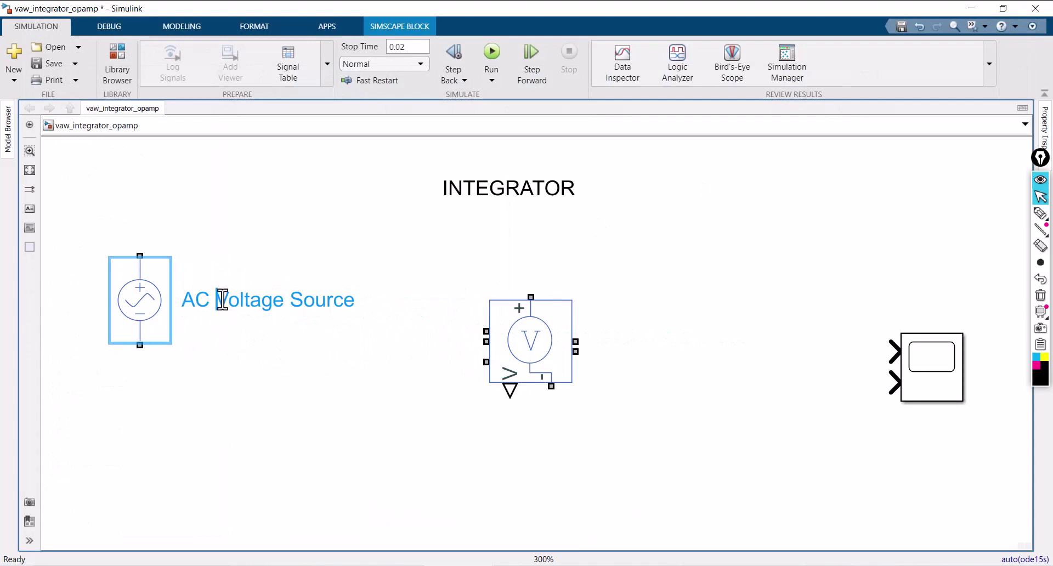
key("Return")
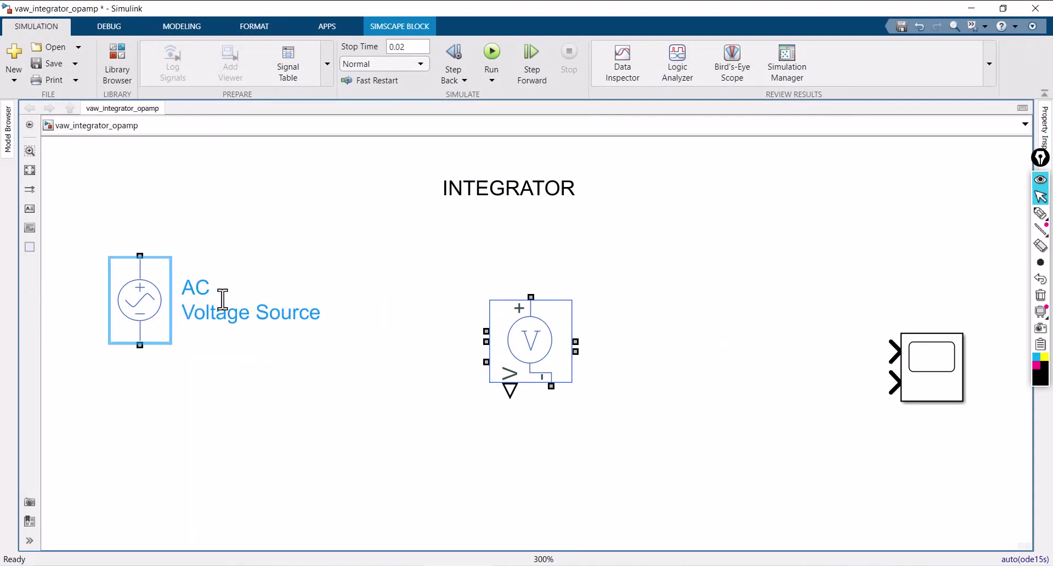
left_click(259, 315)
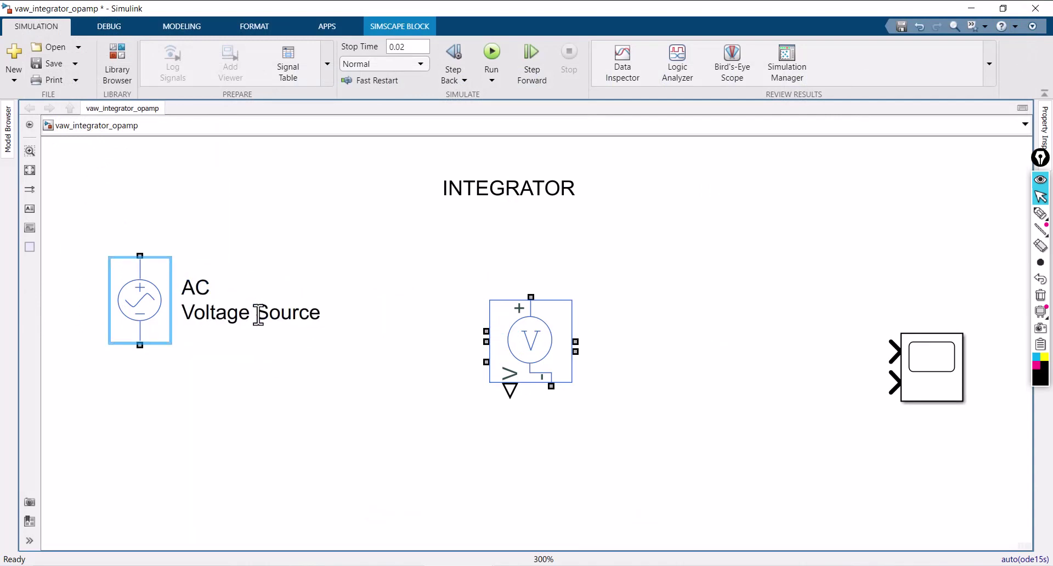
key("Return")
left_click_drag(522, 372, 357, 423)
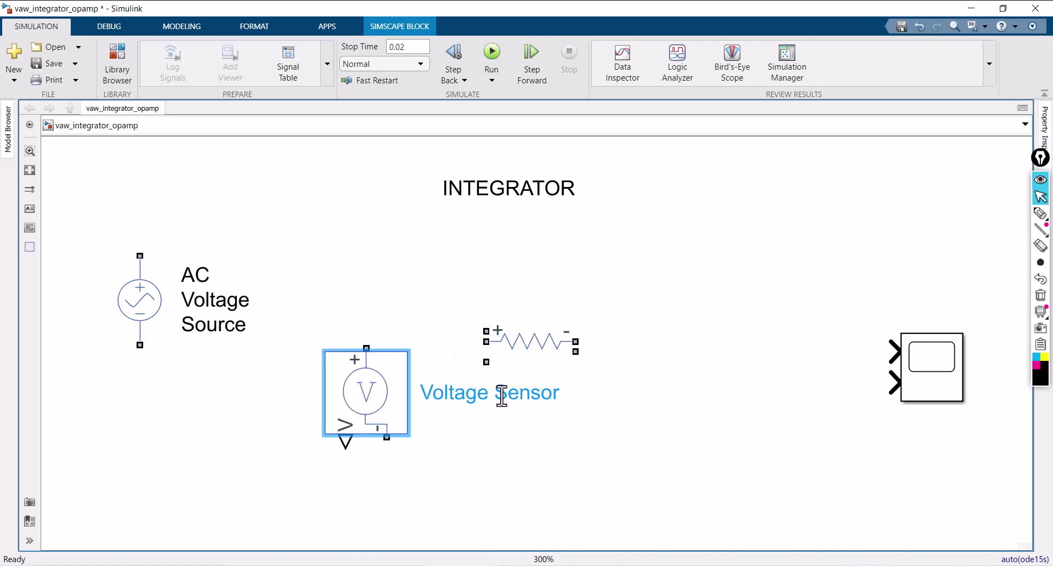
key("Return")
Step: Separate the stacked resistor, capacitor and Op-Amp, placing the capacitor uppermost, the resistor beneath it and the Op-Amp beside the Voltage Sensor
left_click_drag(538, 339, 693, 287)
left_click_drag(535, 347, 788, 195)
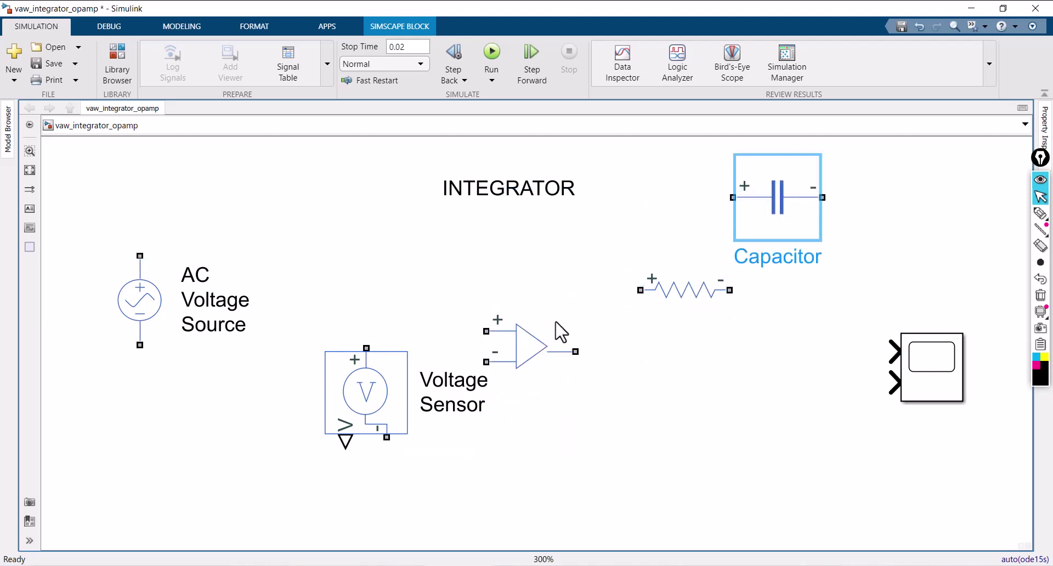
left_click(548, 345)
left_click_drag(548, 344, 589, 302)
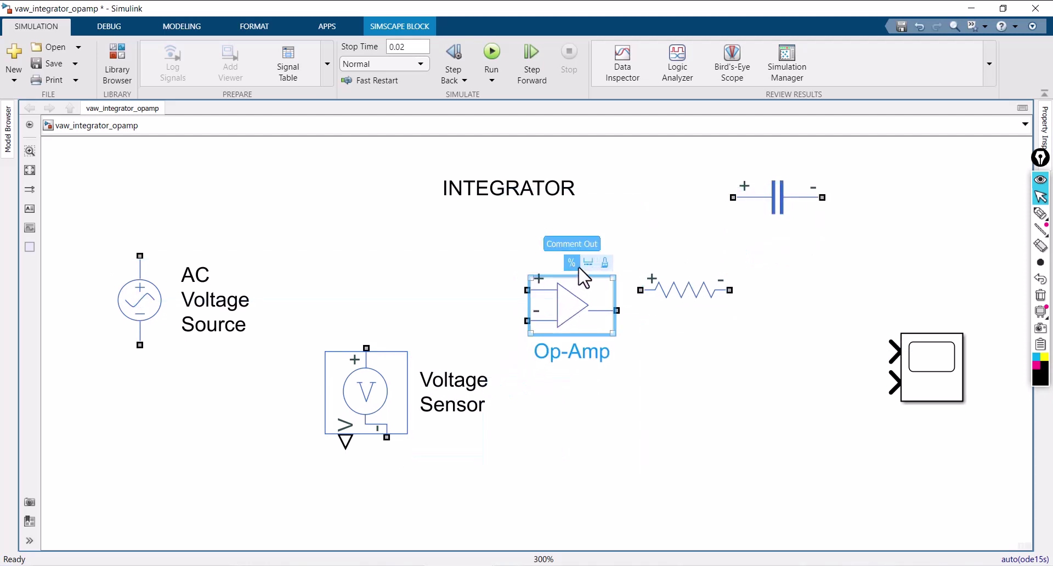
left_click_drag(586, 348, 594, 421)
Step: Align the AC Voltage Source with the Voltage Sensor and wire the sensor in parallel across the source's two terminals
left_click(149, 303)
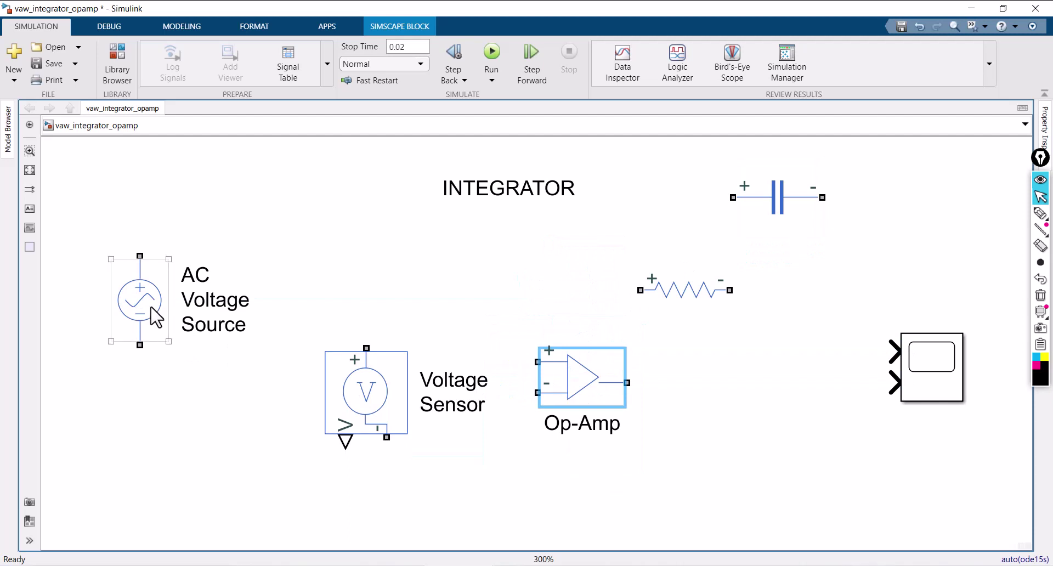
scroll(150, 306, "down", 1)
left_click_drag(150, 307, 143, 342)
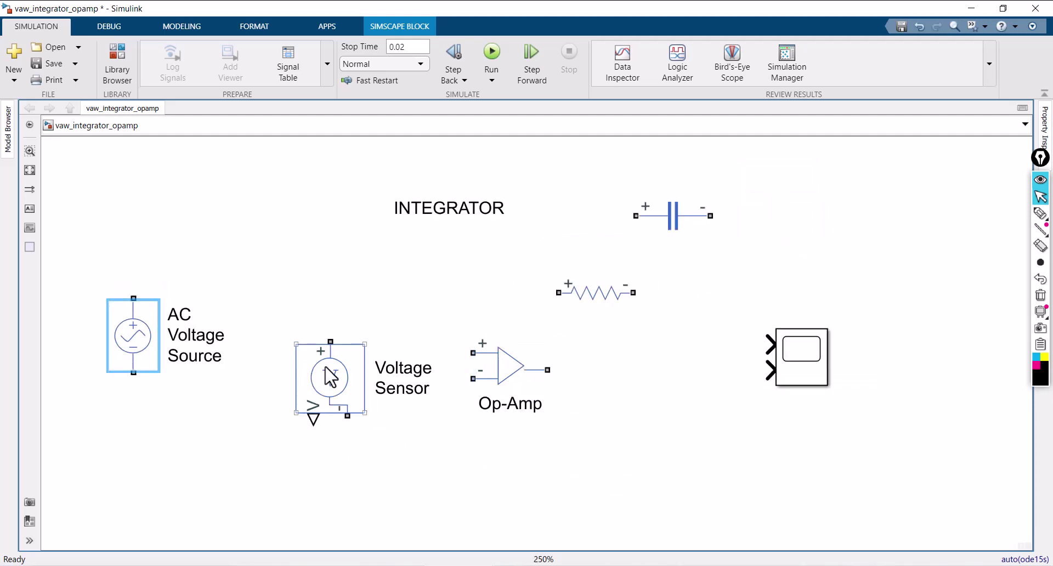
mouse_move(340, 352)
left_mouse_down()
mouse_move(330, 309)
mouse_move(239, 233)
mouse_move(133, 261)
mouse_move(133, 300)
left_mouse_up()
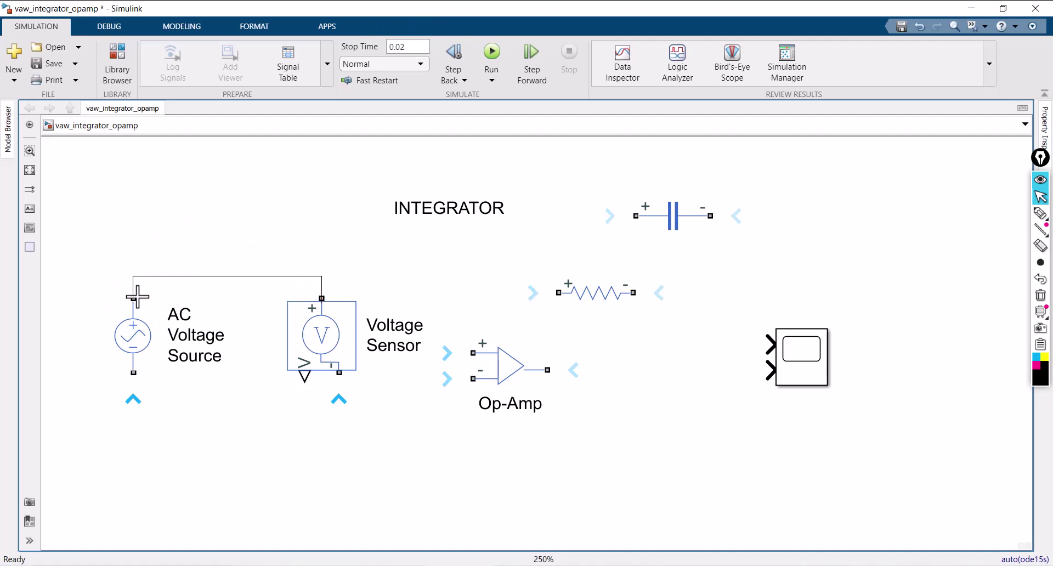
mouse_move(338, 372)
left_mouse_down()
mouse_move(235, 447)
mouse_move(129, 394)
mouse_move(133, 377)
left_mouse_up()
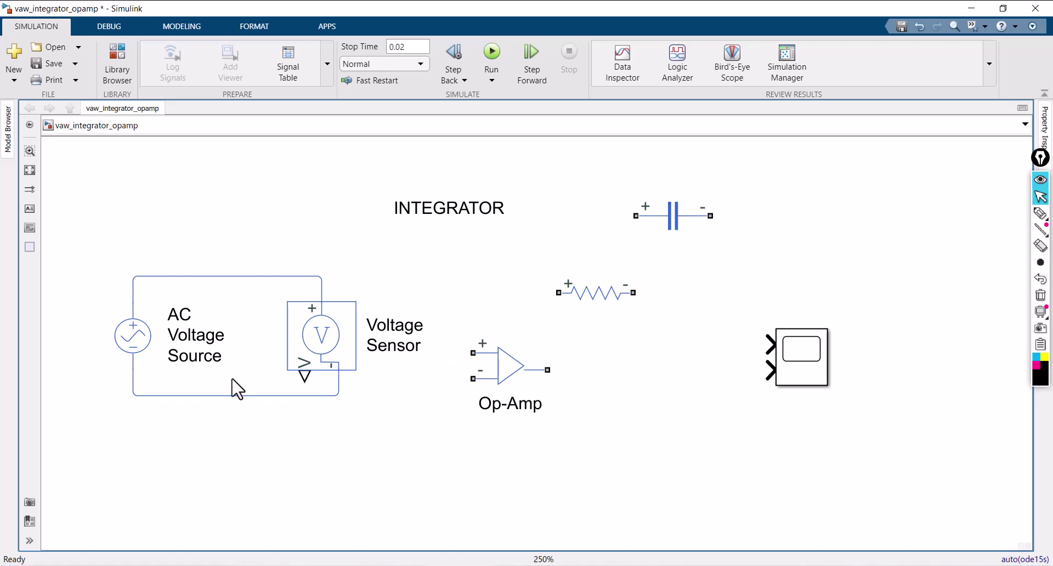
Step: Connect the resistor's positive terminal to the wire joining the positive terminals of the AC Voltage Source and Voltage Sensor
left_click_drag(594, 305, 323, 280)
left_click_drag(458, 287, 458, 296)
Step: Flip the Op-Amp up-down, align it with the resistor and wire its inverting input to the resistor's negative terminal
left_click_drag(502, 366, 585, 340)
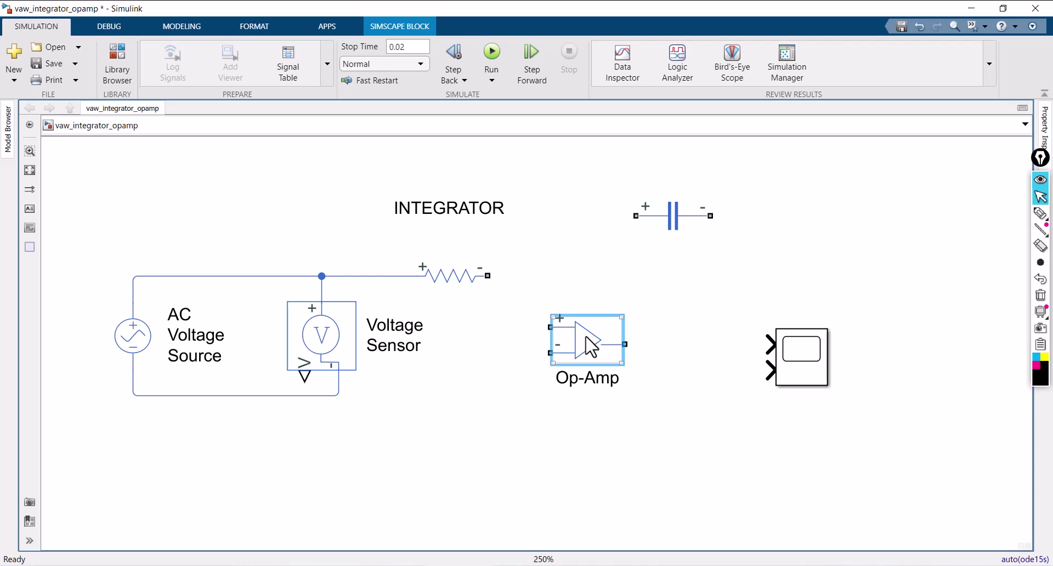
right_click(586, 337)
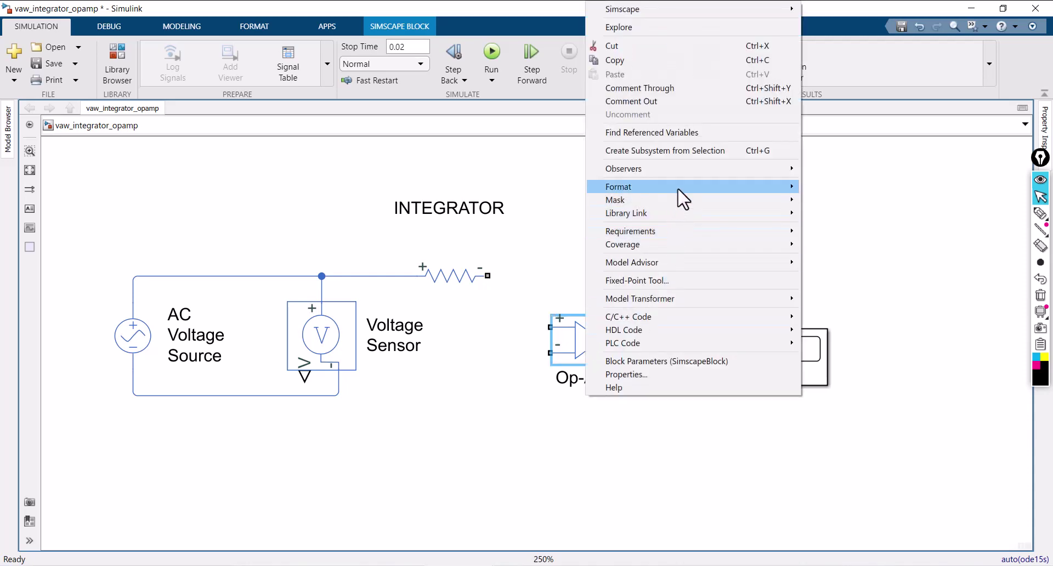
mouse_move(693, 187)
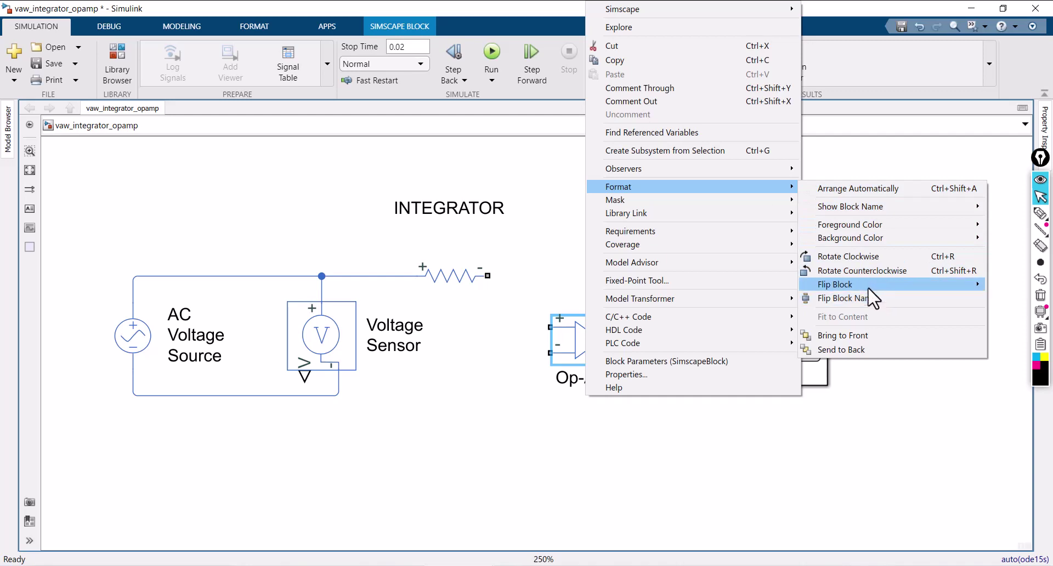
mouse_move(867, 286)
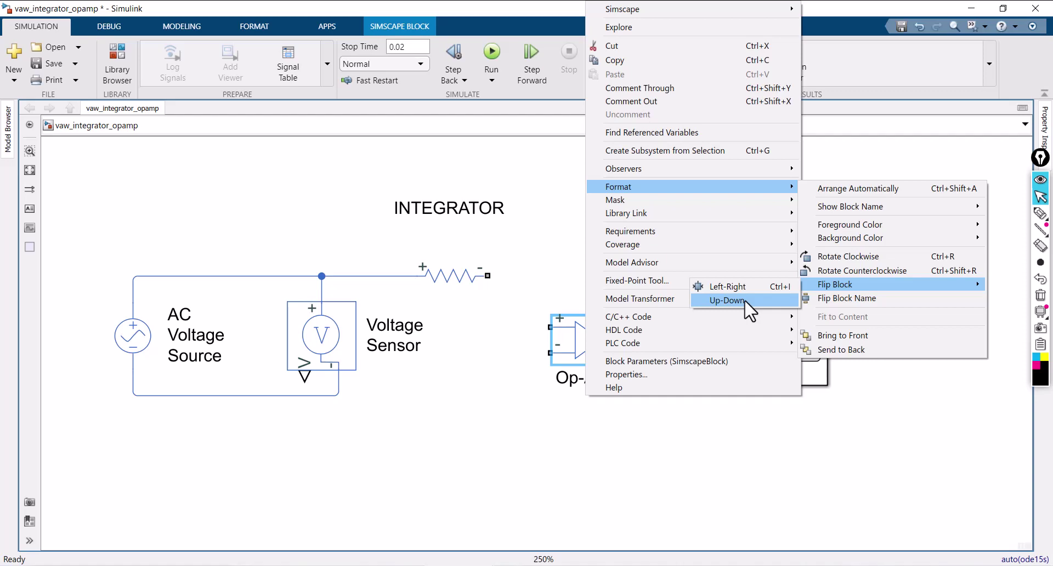
left_click(746, 301)
left_click_drag(592, 345, 574, 296)
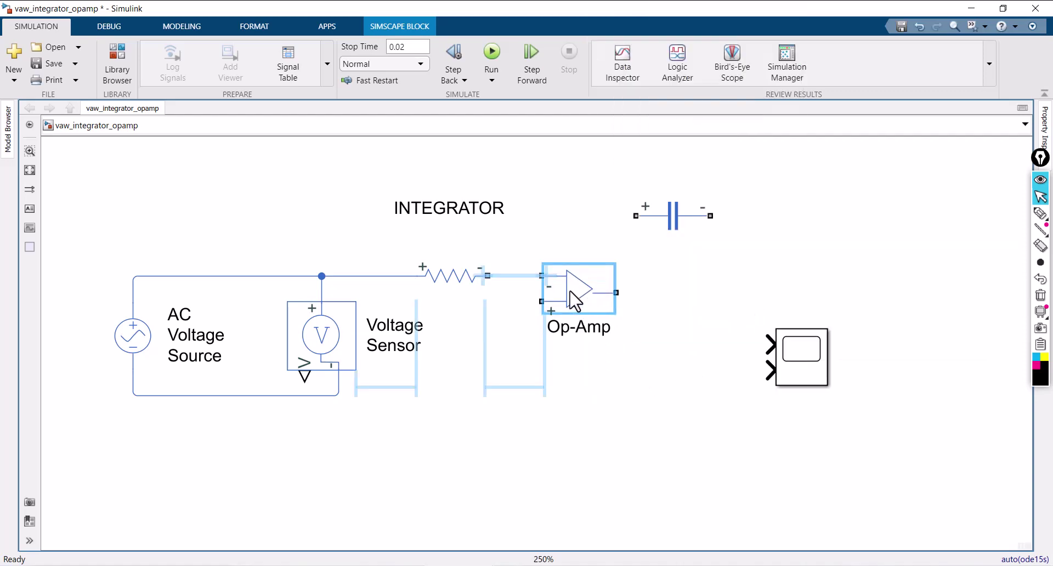
left_click(514, 276)
Step: Move the INTEGRATOR title higher above the circuit and add a Foundation Library Electrical Reference block below the Op-Amp
left_click_drag(464, 213, 542, 172)
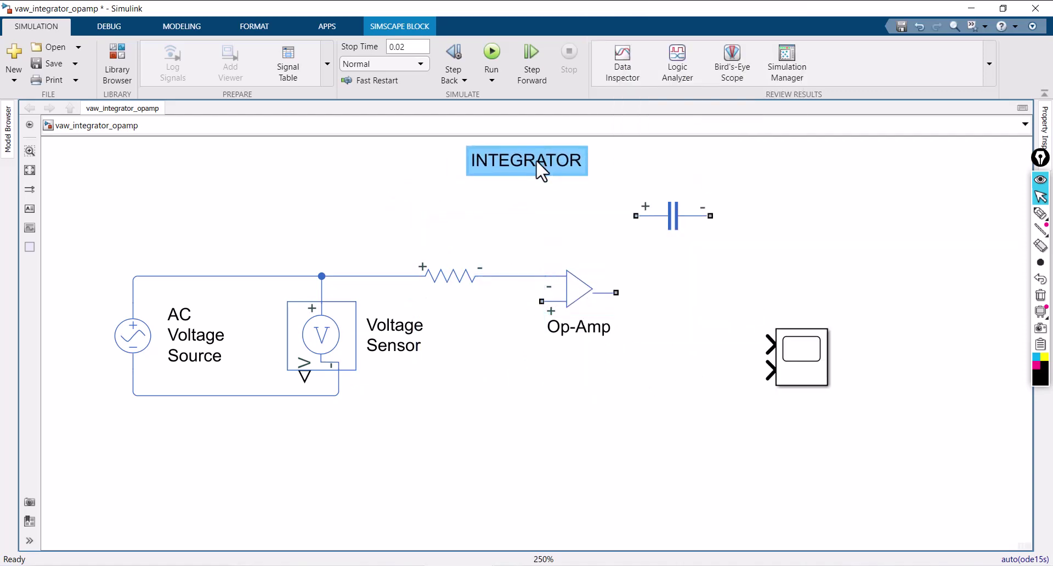
double_click(539, 431)
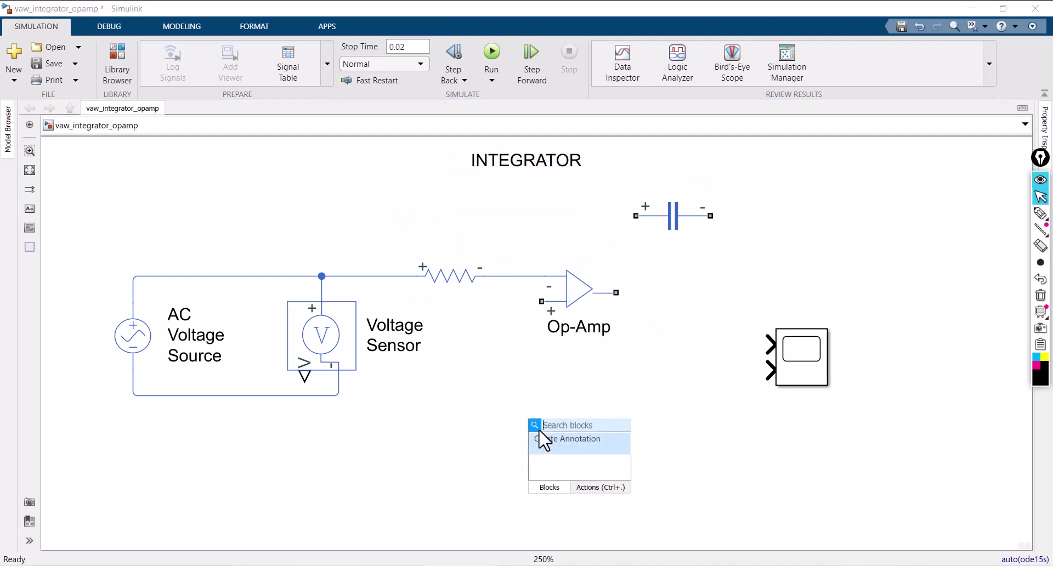
type("ele")
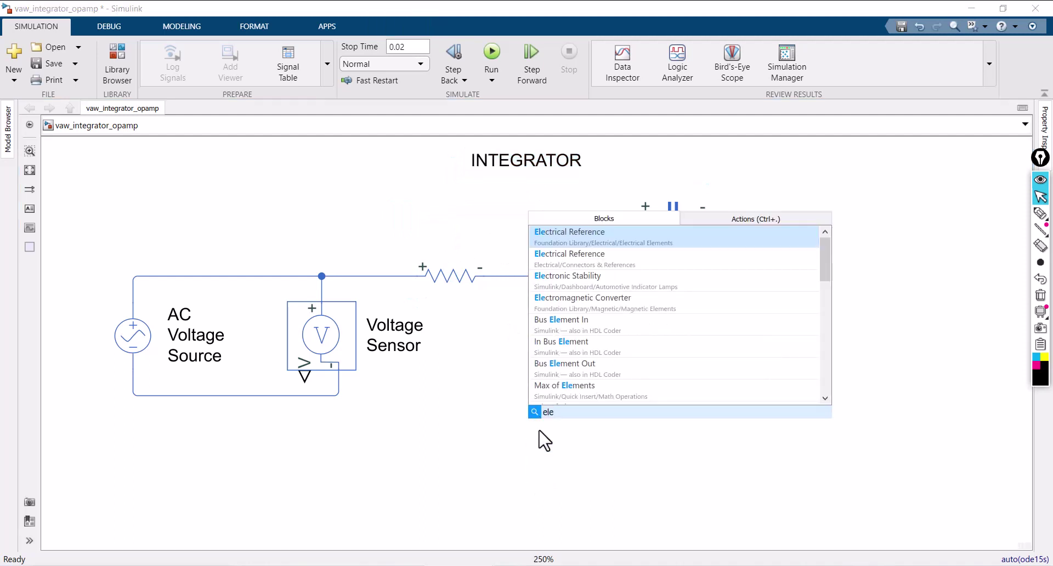
left_click(595, 237)
left_click_drag(529, 457, 520, 500)
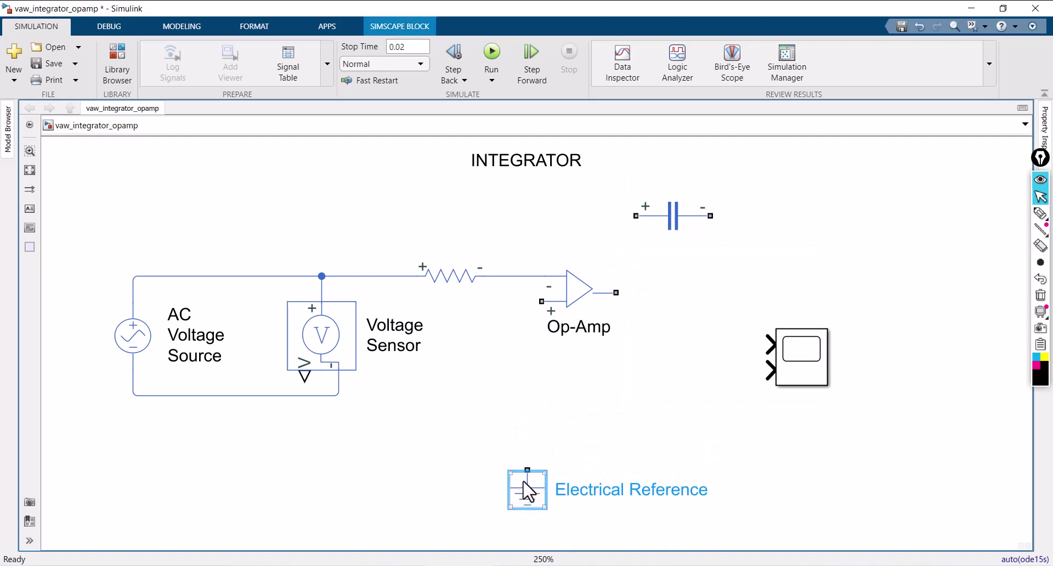
Step: Move the Resistor, Op-Amp and the AC Voltage Source's upper wire higher so the input line runs straight
left_click(457, 287)
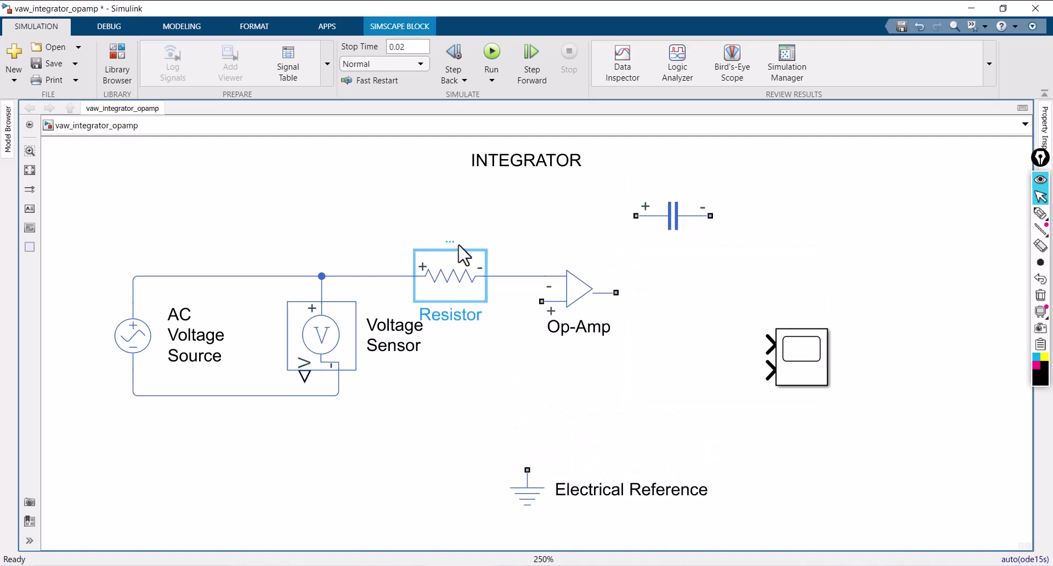
left_click(470, 274)
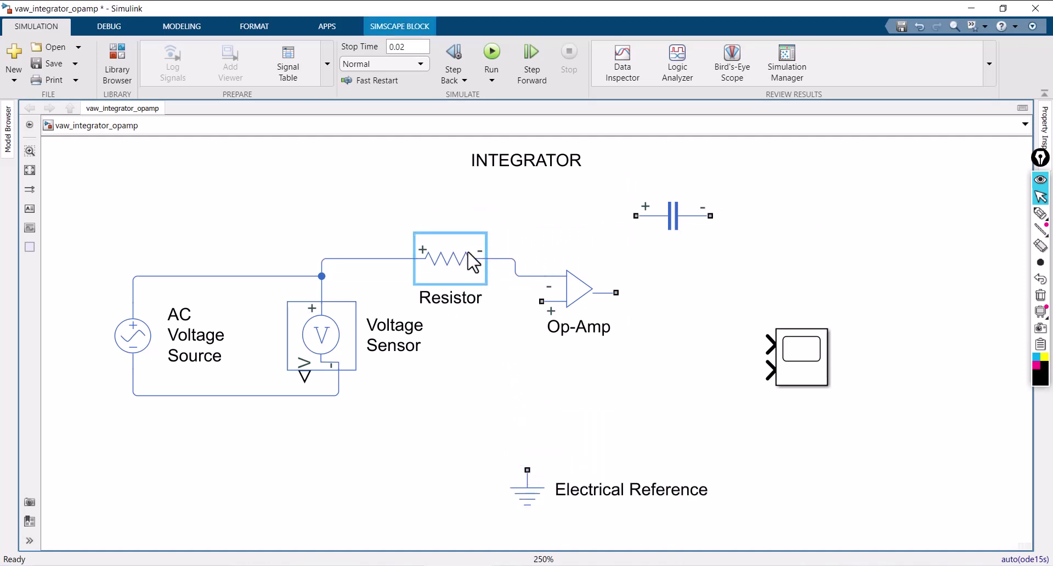
left_click_drag(575, 294, 580, 276)
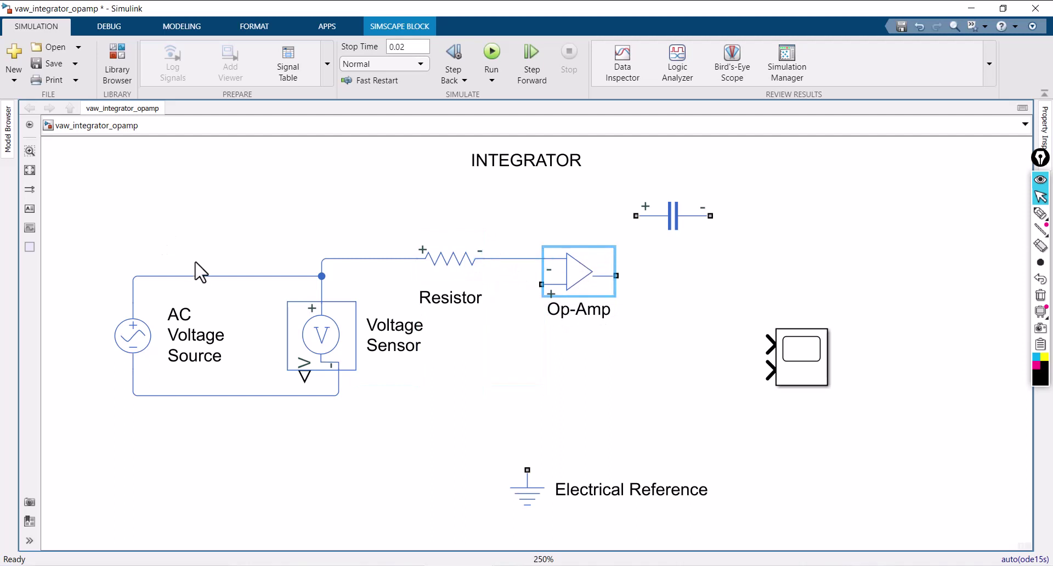
left_click_drag(209, 277, 214, 258)
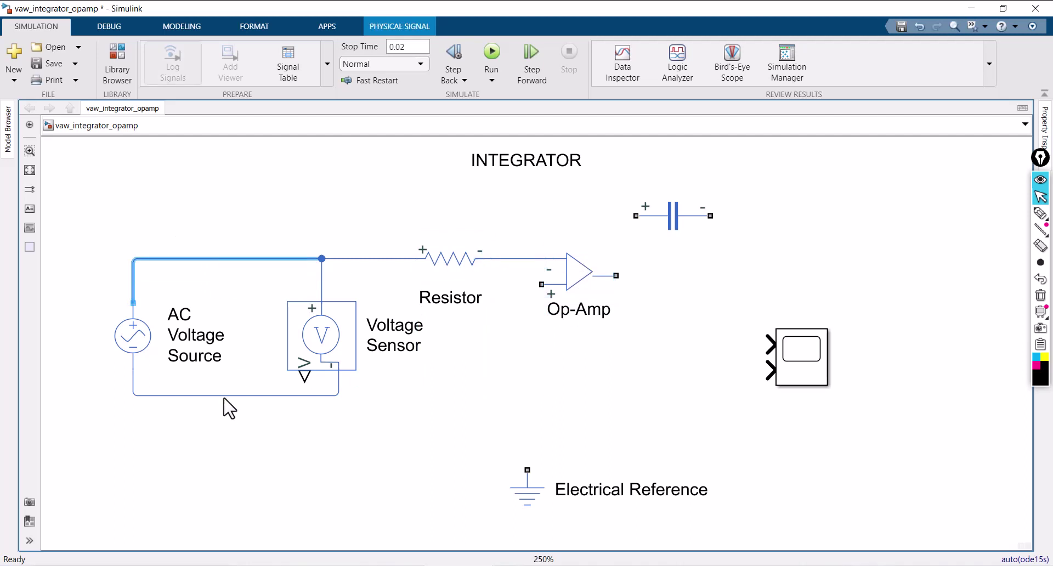
Step: Lower the return wire, then move the Voltage Sensor and AC Voltage Source down, aligned with each other
left_click_drag(223, 395, 220, 468)
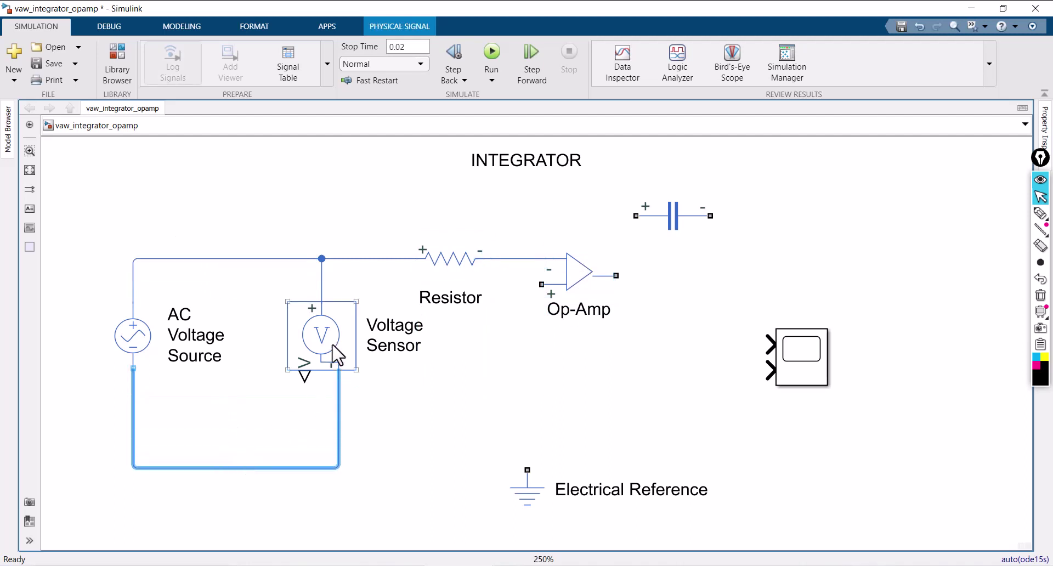
left_click_drag(336, 353, 327, 397)
left_click_drag(127, 337, 129, 381)
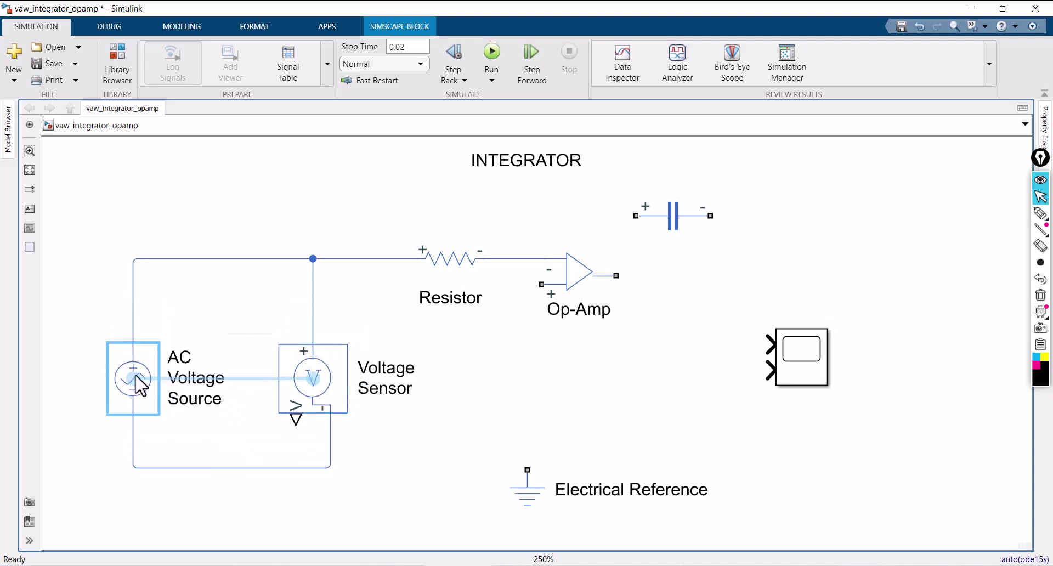
Step: Raise the Capacitor, then connect the Electrical Reference and the Op-Amp's non-inverting input to the return wire
left_click_drag(638, 217, 678, 208)
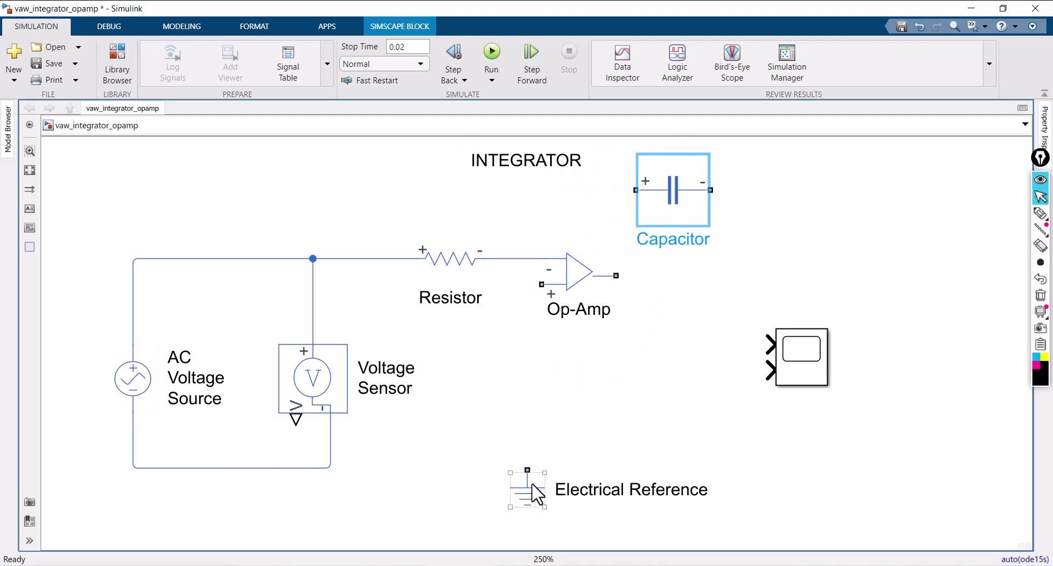
left_click_drag(514, 487, 330, 466)
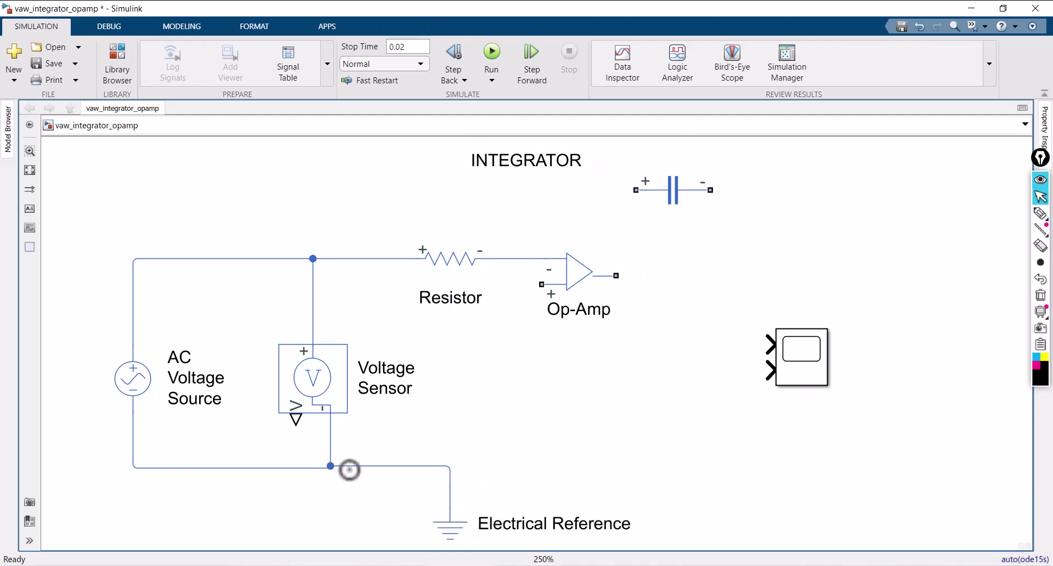
left_click(565, 300)
left_click_drag(543, 284, 449, 466)
left_click_drag(475, 410, 504, 465)
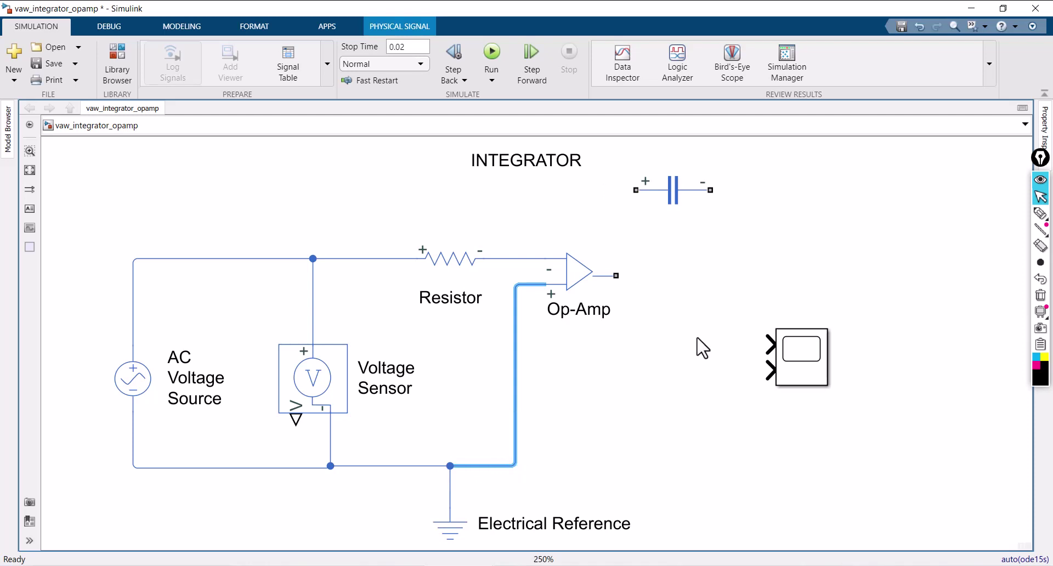
Step: Move the Scope aside, copy the Voltage Sensor beside it and wire the copy between the Op-Amp's output and the ground wire
left_click_drag(804, 356, 910, 323)
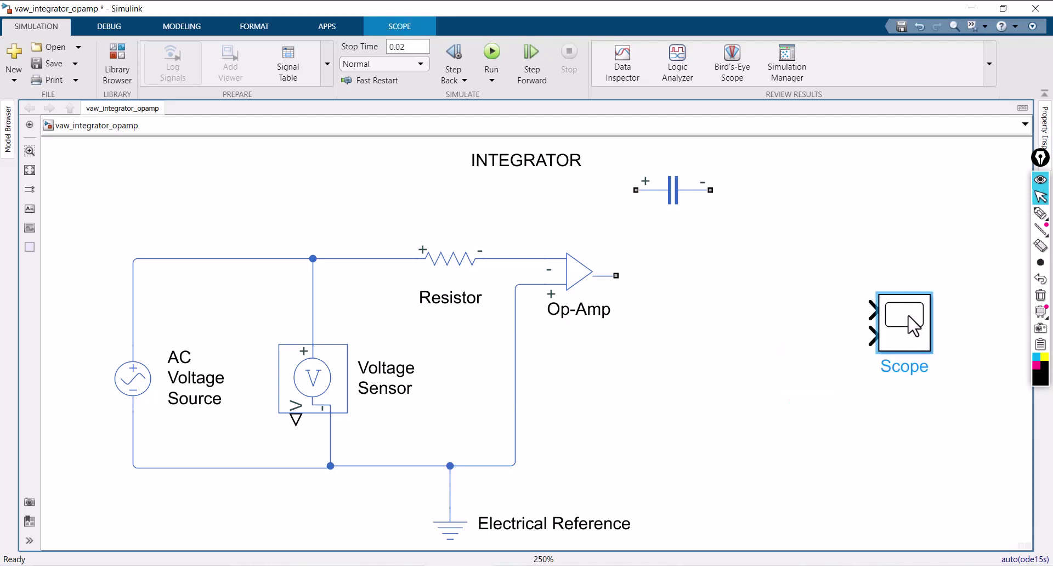
left_click_drag(309, 384, 759, 390)
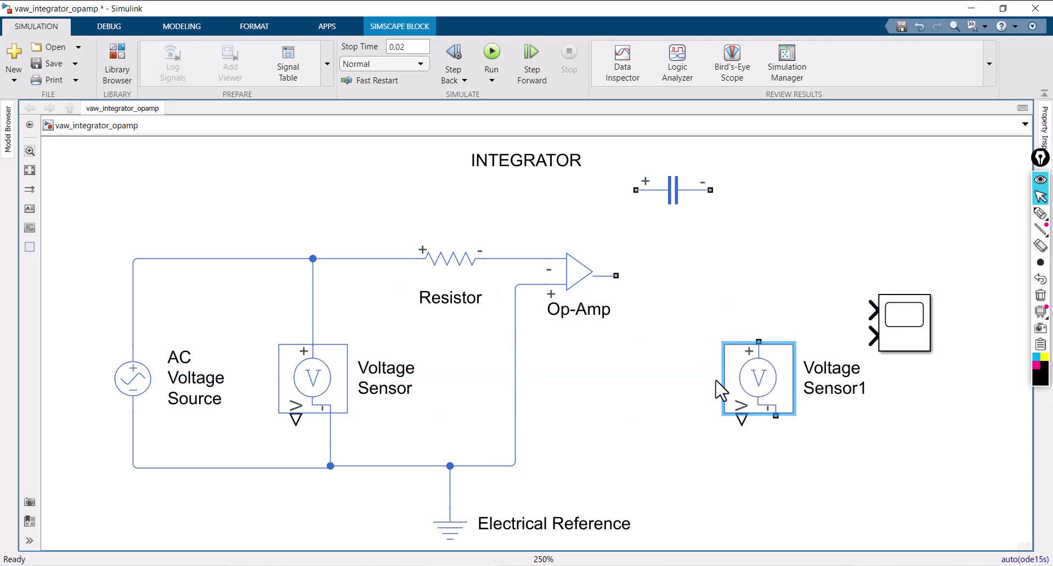
left_click_drag(761, 344, 618, 275)
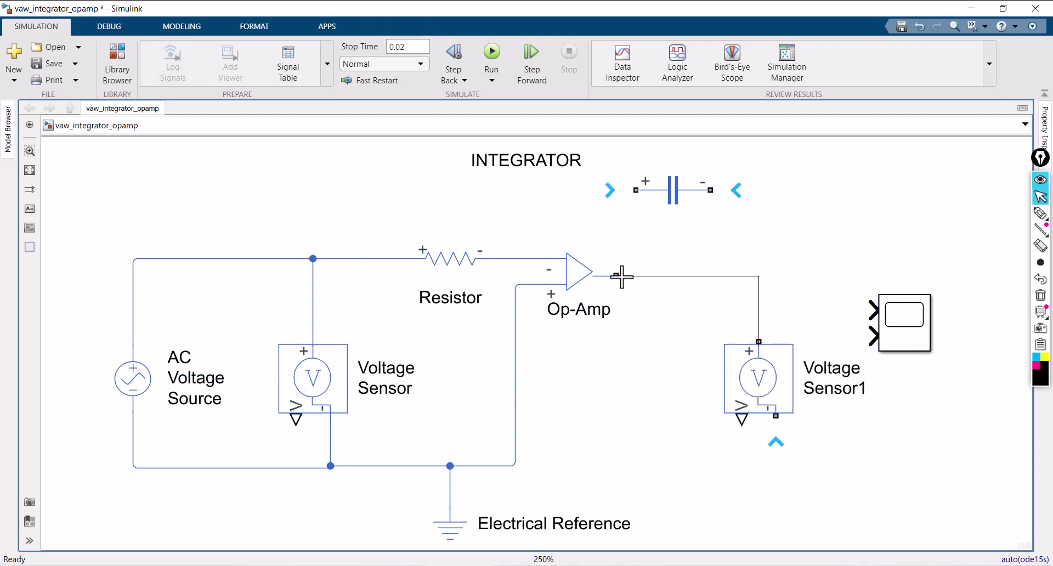
left_click_drag(776, 415, 515, 466)
Step: Place the Capacitor above the Op-Amp and wire it as feedback between the inverting input and the output
left_click_drag(665, 198, 545, 215)
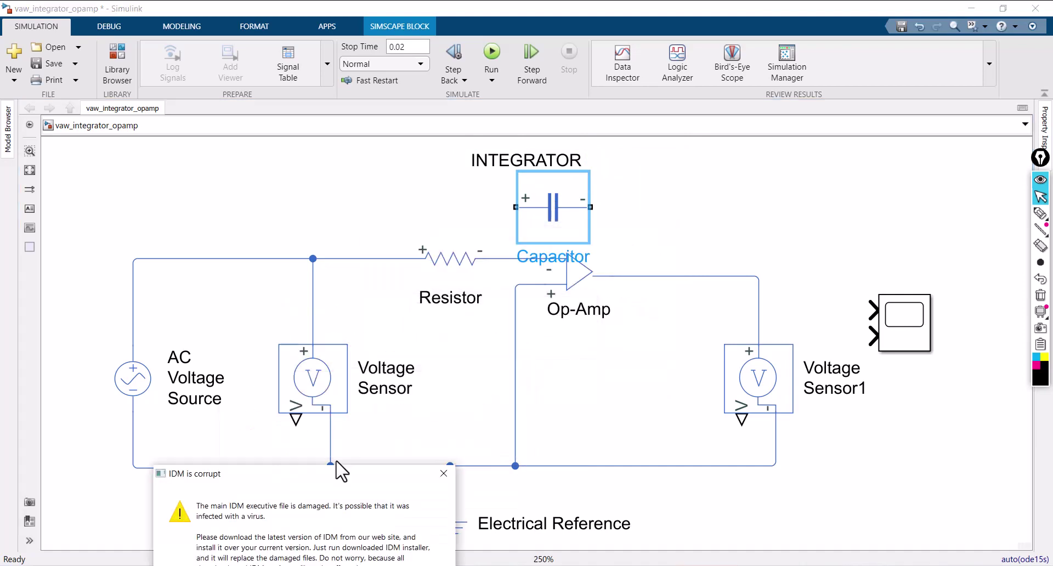
mouse_move(565, 239)
left_mouse_down()
mouse_move(630, 183)
mouse_move(539, 201)
mouse_move(513, 258)
left_mouse_up()
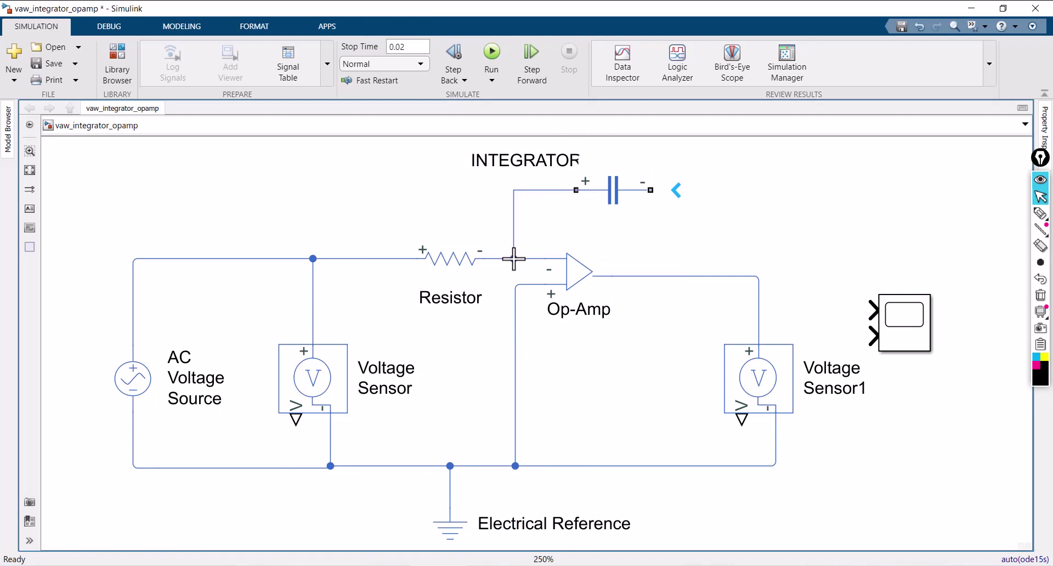
mouse_move(650, 190)
left_mouse_down()
mouse_move(670, 146)
mouse_move(669, 276)
left_mouse_up()
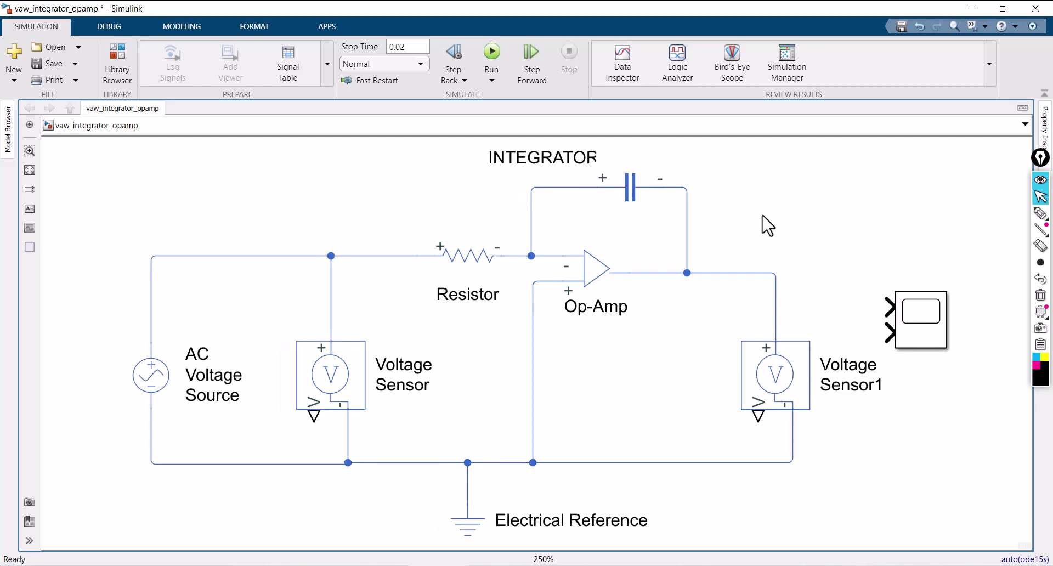
Step: Move the Scope further from Voltage Sensor1 and place two PS-Simulink Converter blocks, one above the other, between them
left_click_drag(935, 346, 981, 396)
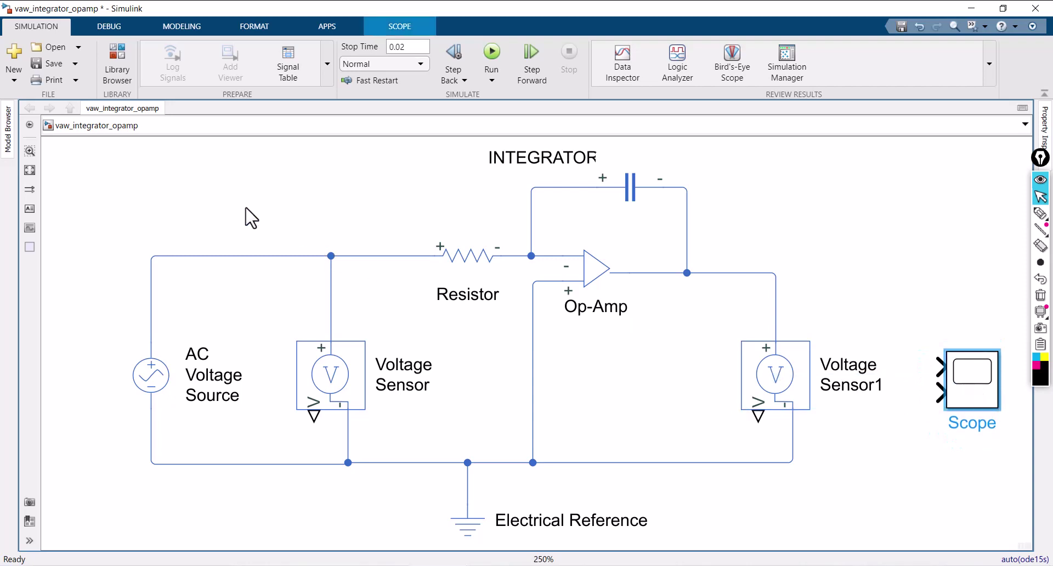
scroll(185, 207, "down", 1)
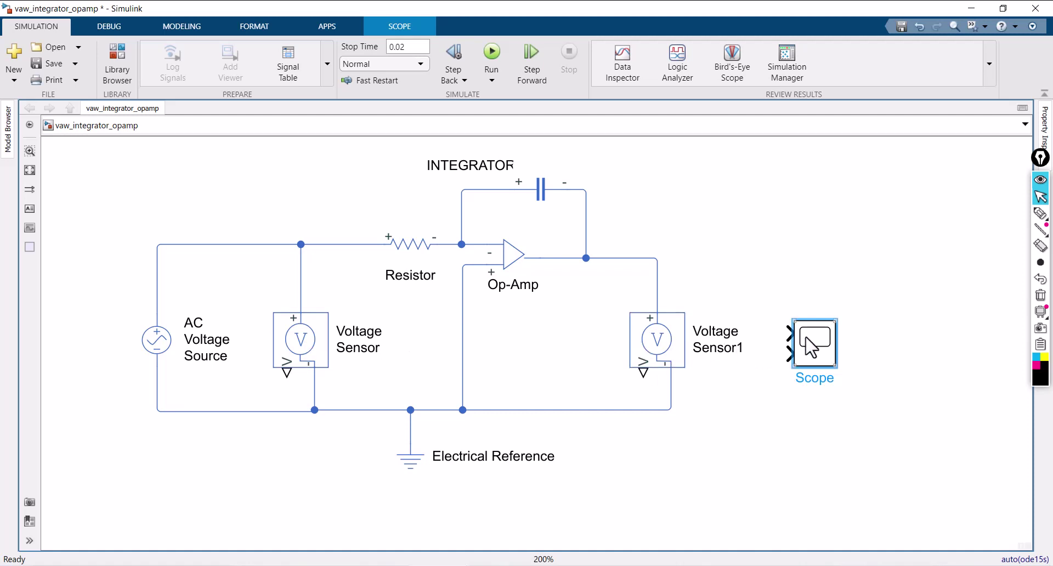
left_click_drag(806, 338, 840, 352)
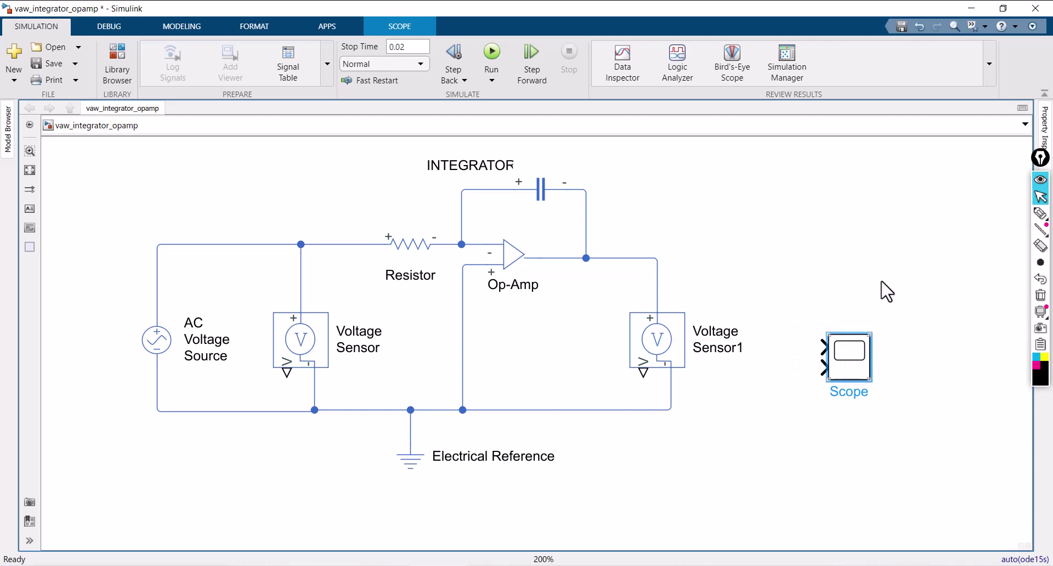
left_click(883, 299)
double_click(822, 263)
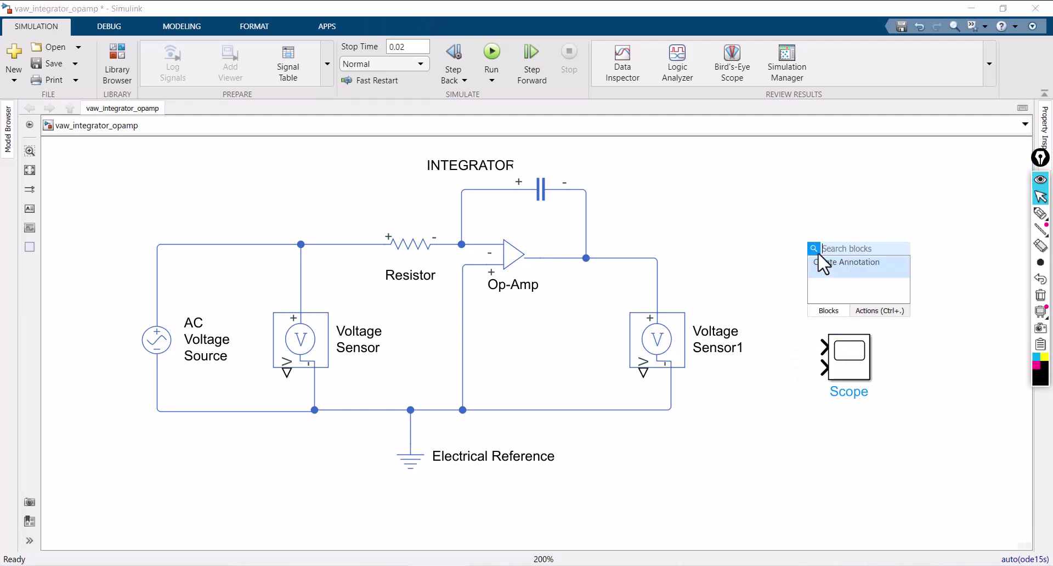
type("ps")
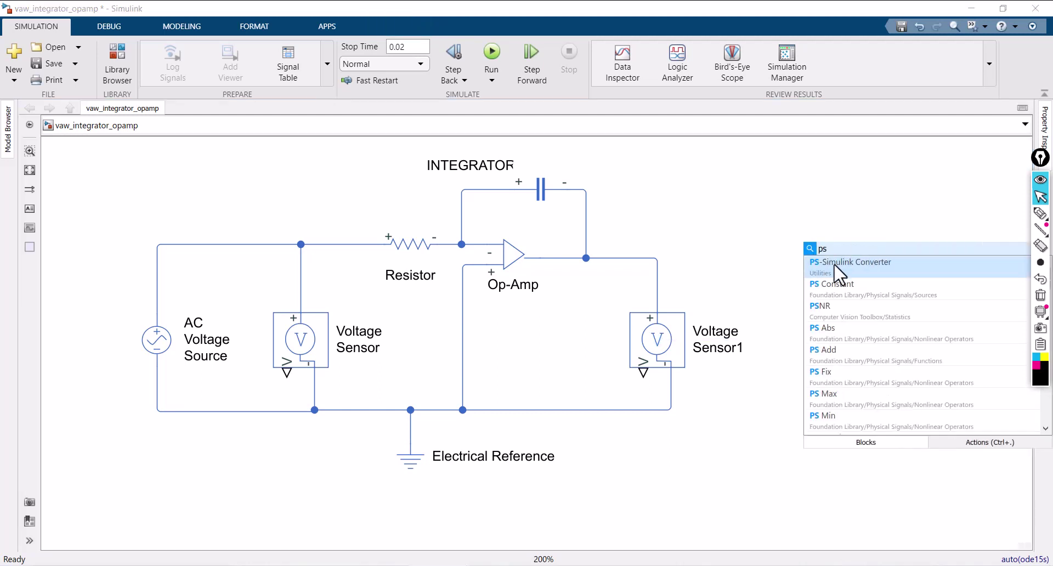
left_click(855, 267)
left_click_drag(819, 251, 762, 454)
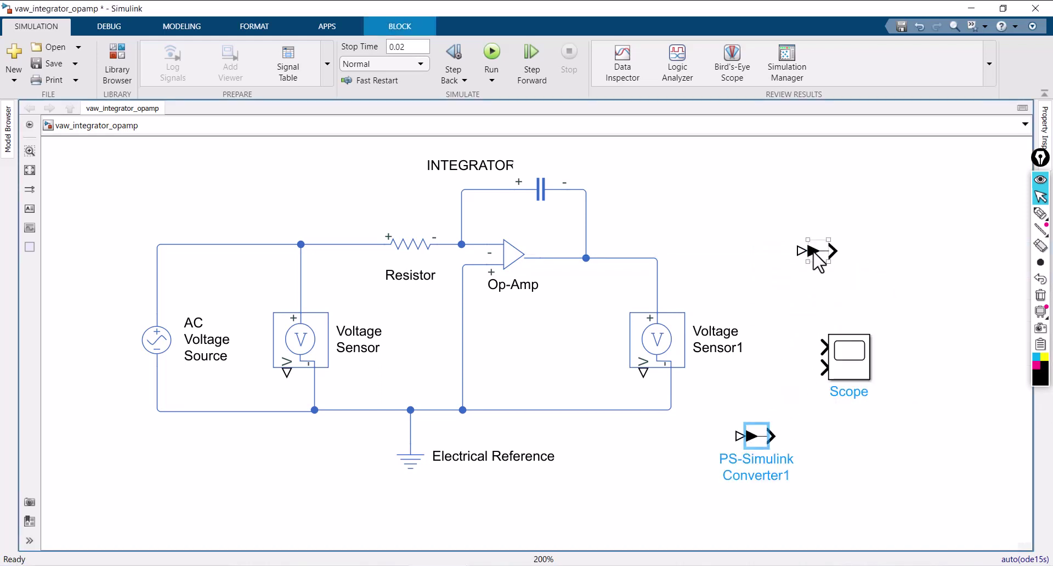
left_click_drag(817, 258, 747, 389)
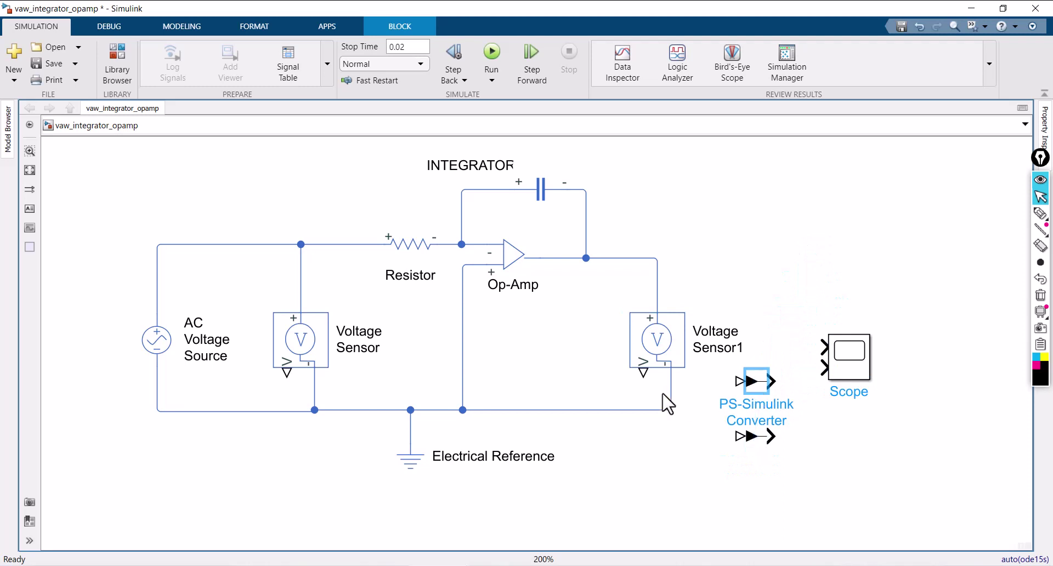
Step: Wire Voltage Sensor through the upper converter to the Scope's first input and Voltage Sensor1 through the lower one to the second
left_click_drag(644, 379, 822, 367)
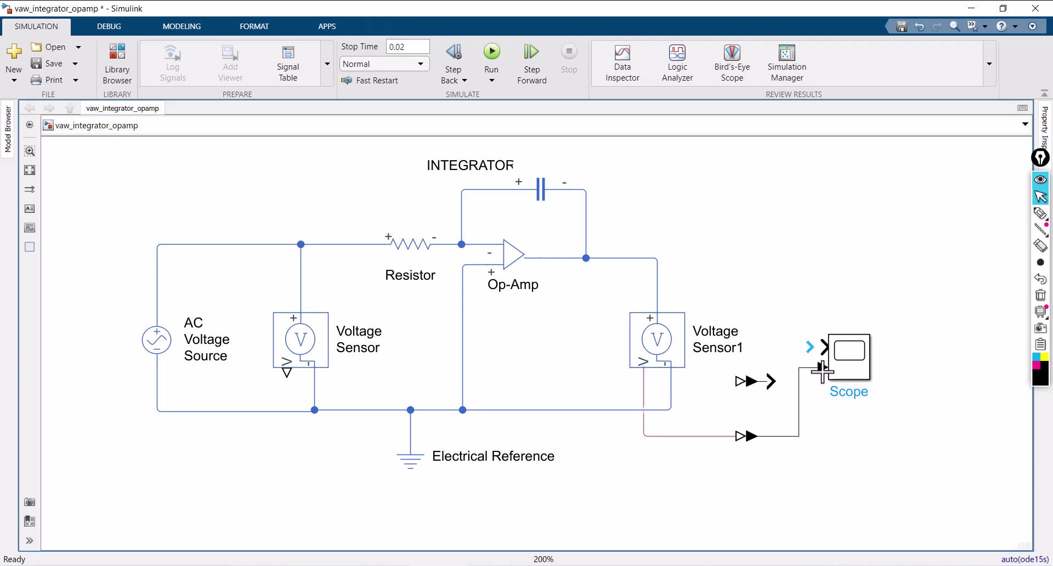
left_click_drag(286, 373, 747, 383)
left_click_drag(779, 383, 822, 346)
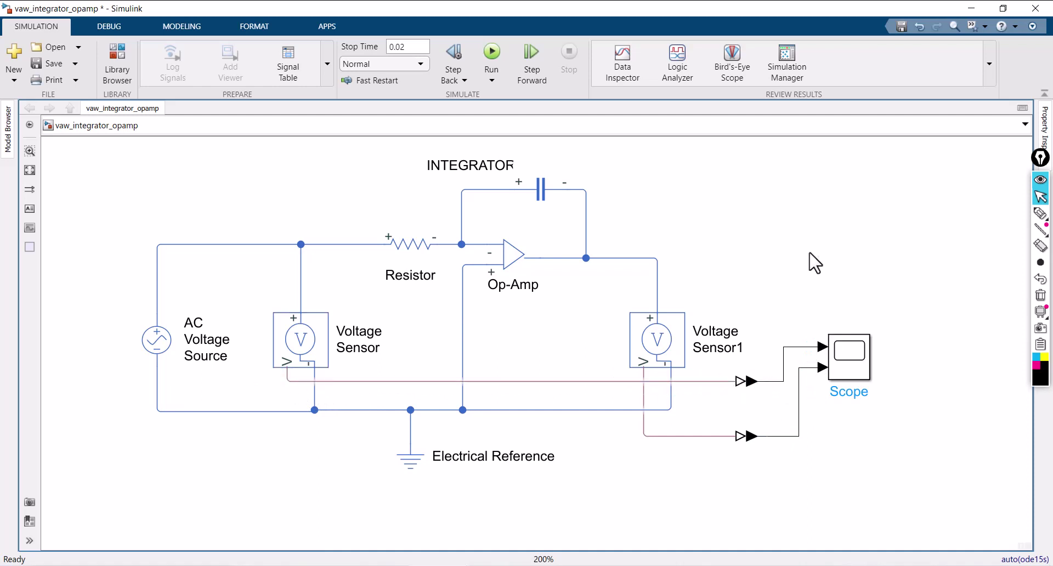
Step: Move the INTEGRATOR title sideways, clear of the Capacitor block
mouse_move(487, 164)
left_mouse_down()
mouse_move(426, 156)
mouse_move(431, 163)
left_mouse_up()
left_click(784, 207)
scroll(789, 209, "up", 2)
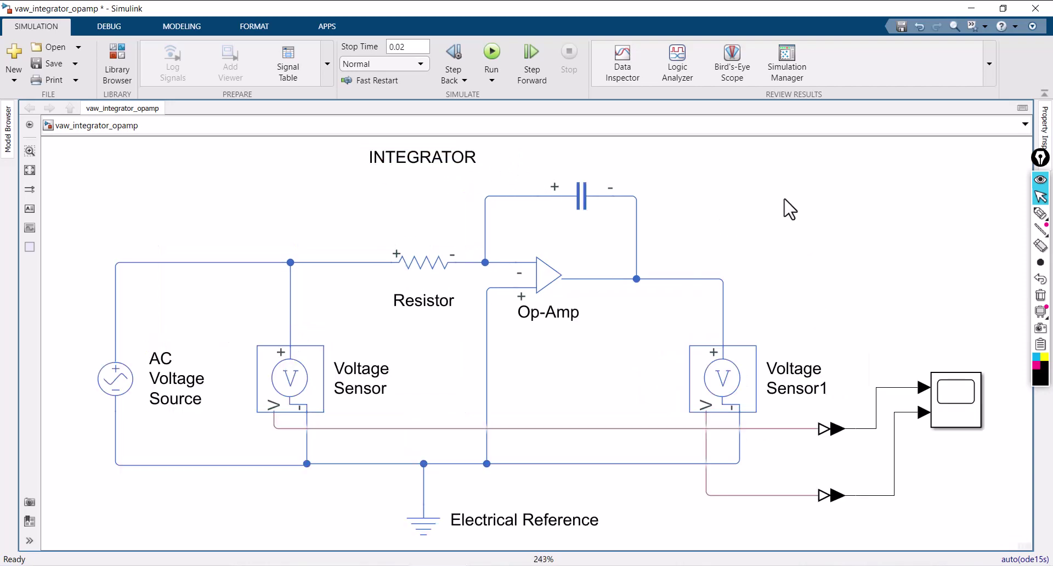
scroll(412, 329, "down", 3)
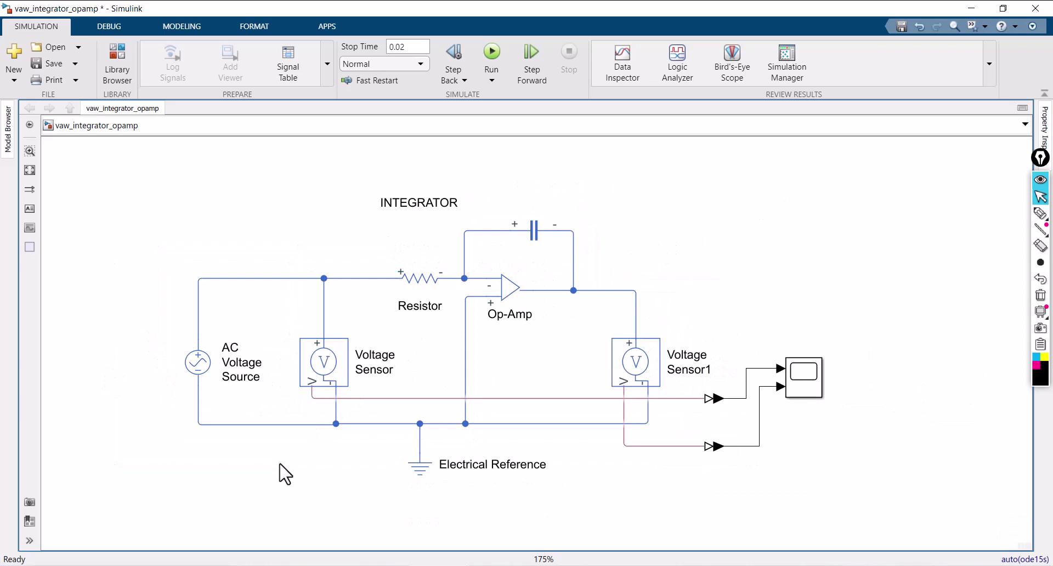
Step: Add a Solver Configuration block below the AC Voltage Source and connect it to the Electrical Reference wire
double_click(280, 465)
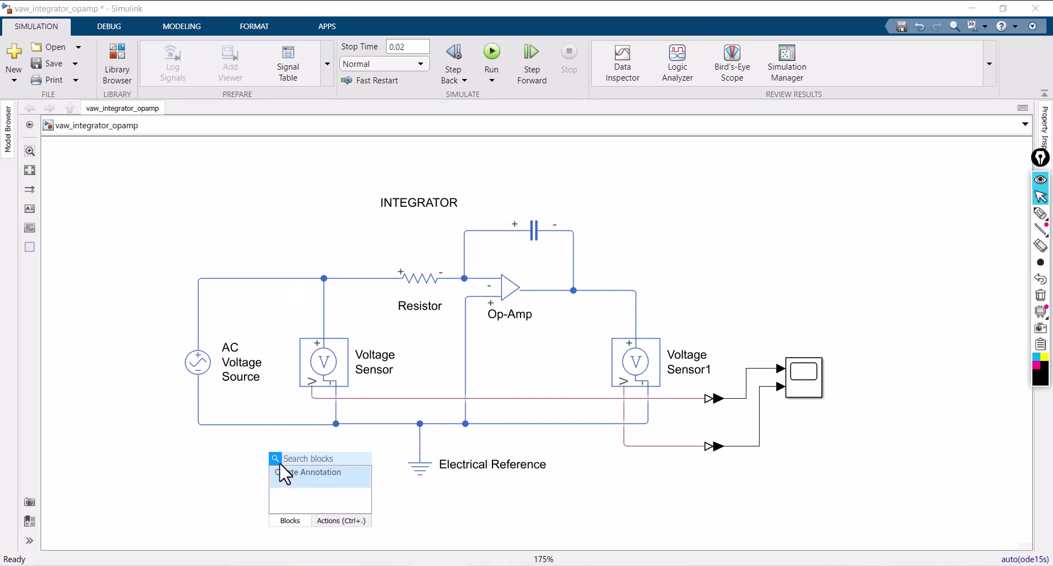
type("sol")
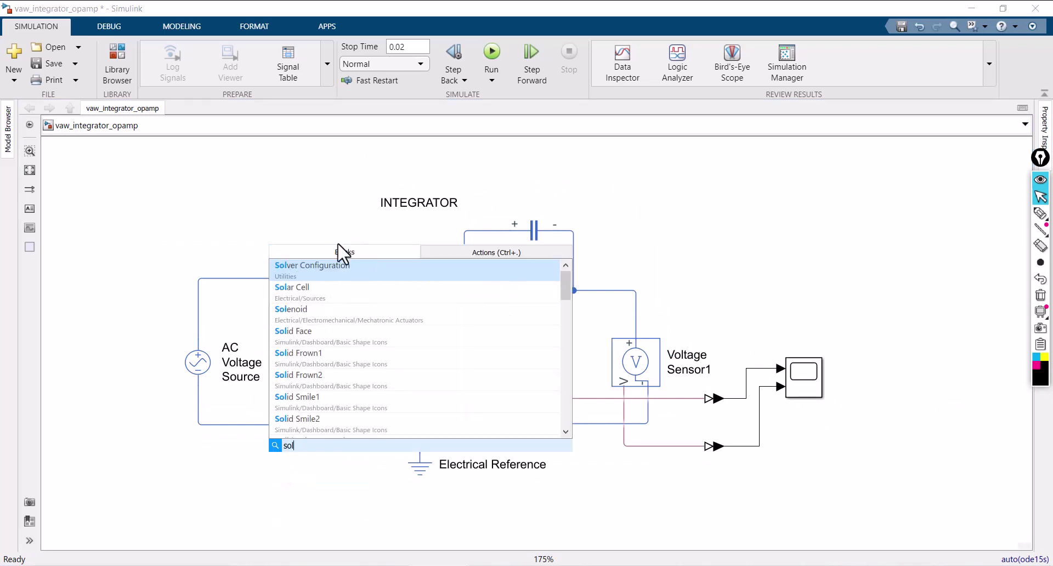
left_click(326, 268)
left_click_drag(308, 460, 420, 434)
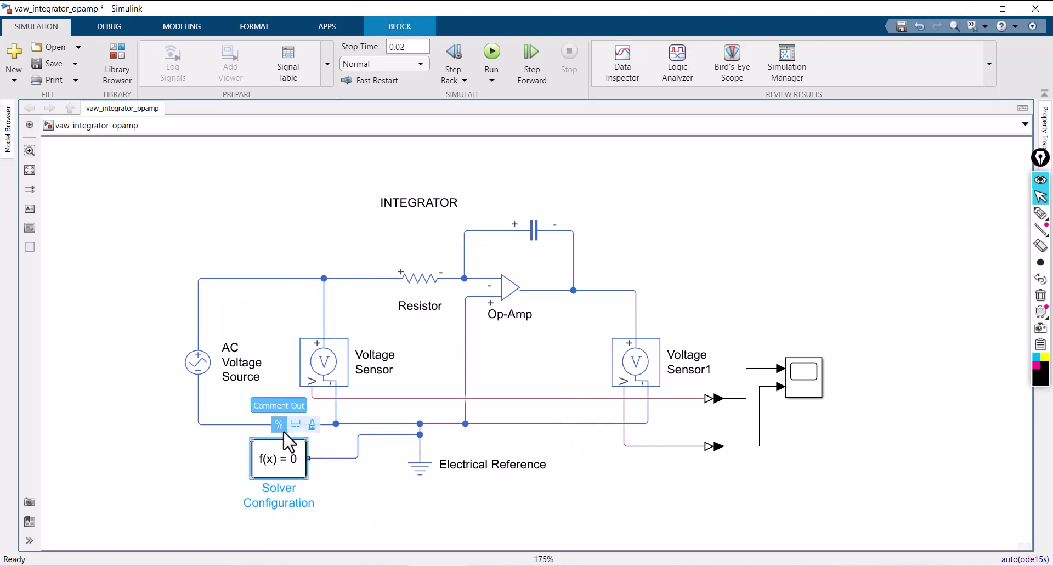
left_click(706, 283)
key("space")
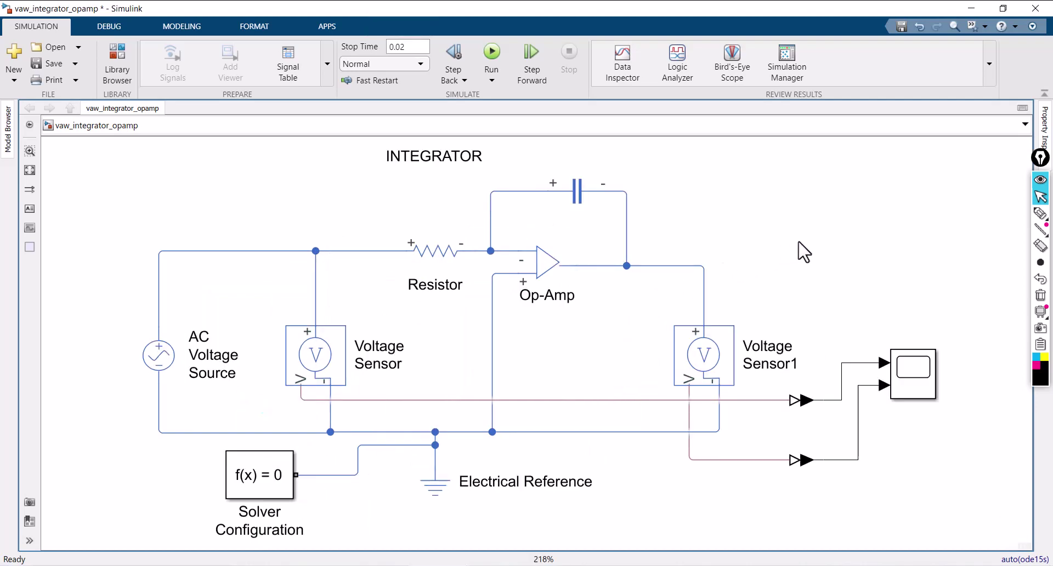
left_click(1040, 213)
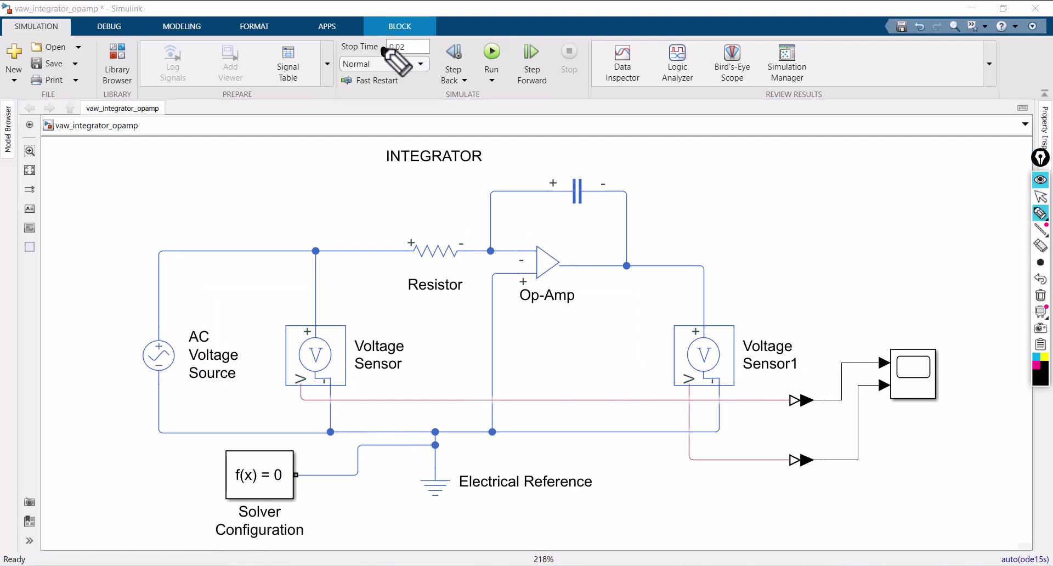
mouse_move(387, 58)
left_mouse_down()
mouse_move(419, 40)
mouse_move(382, 54)
left_mouse_up()
mouse_move(1040, 324)
left_click(1040, 295)
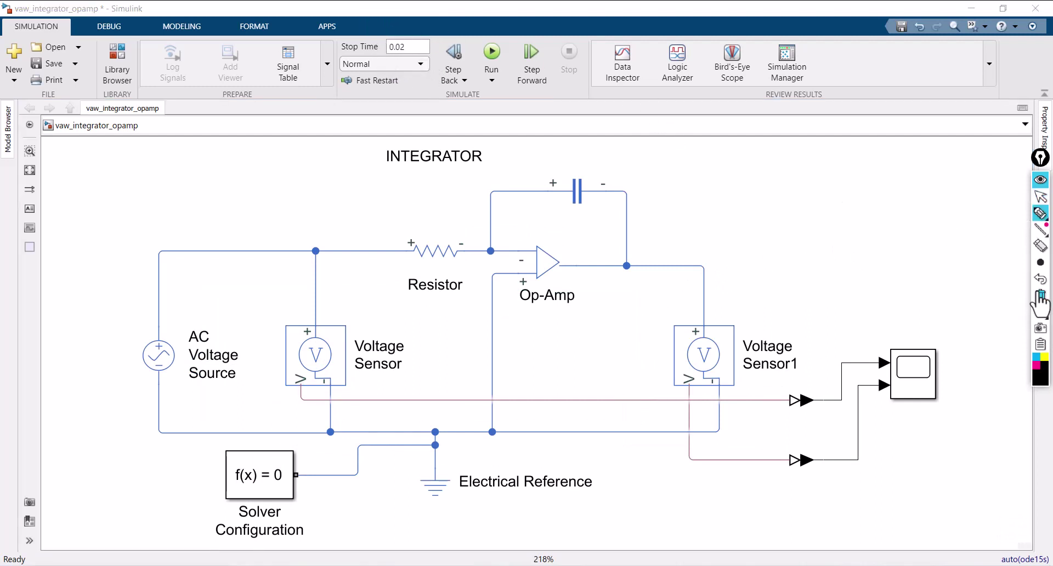
left_click(1040, 196)
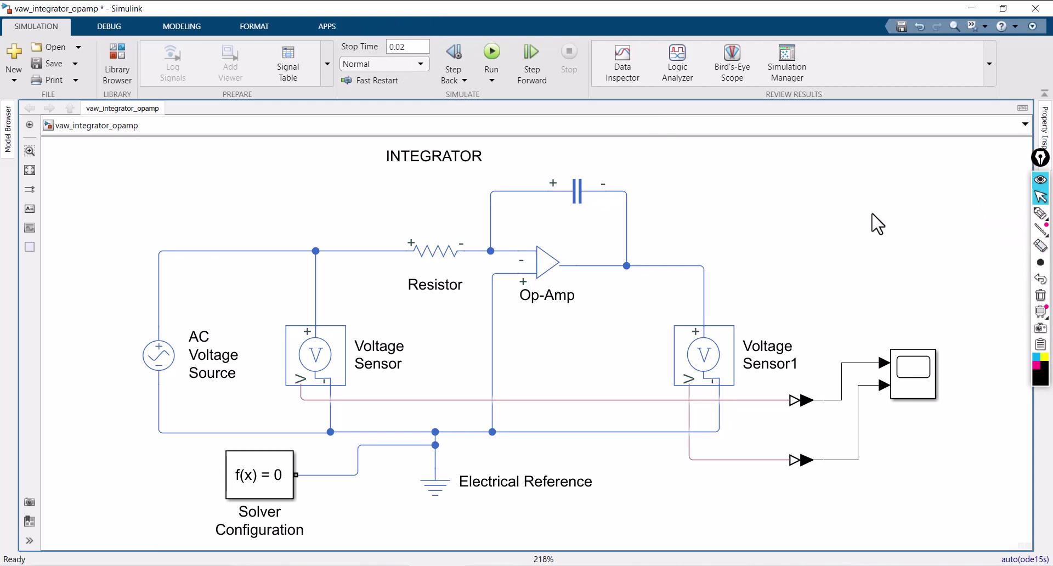
Step: Set the AC Voltage Source frequency to 1000 Hz
left_click(157, 356)
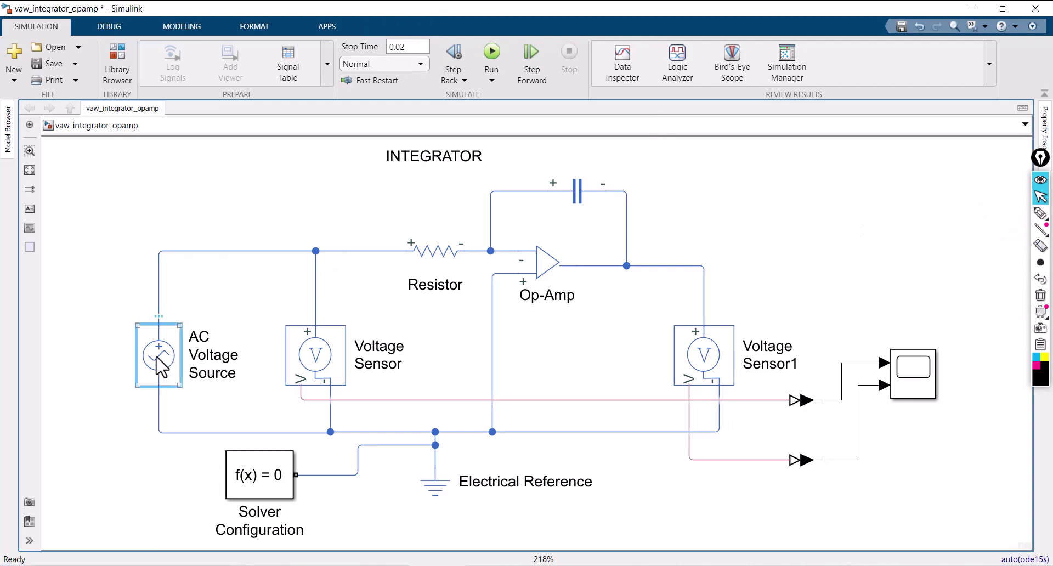
double_click(157, 357)
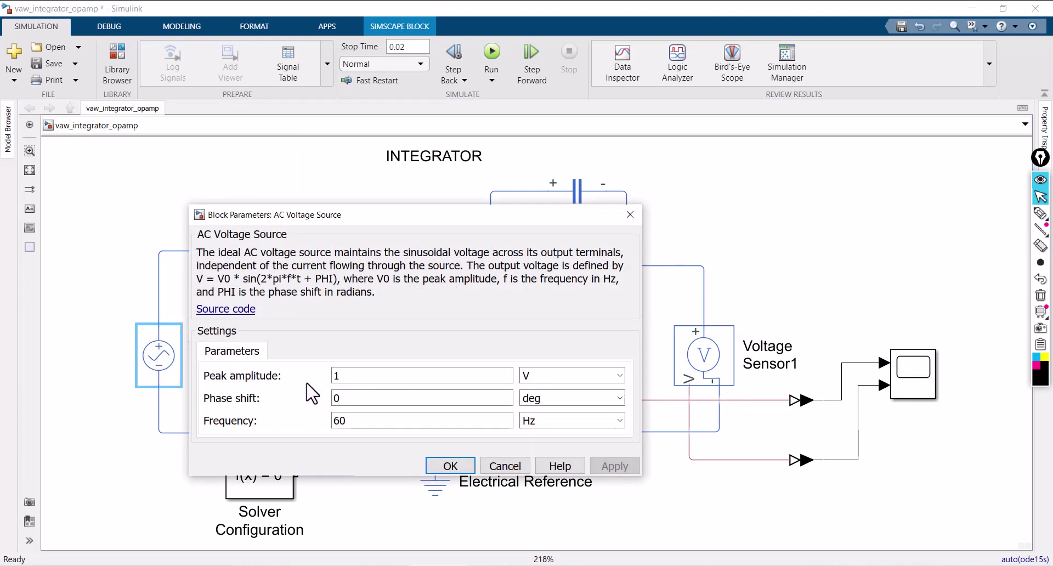
double_click(357, 421)
type("1000")
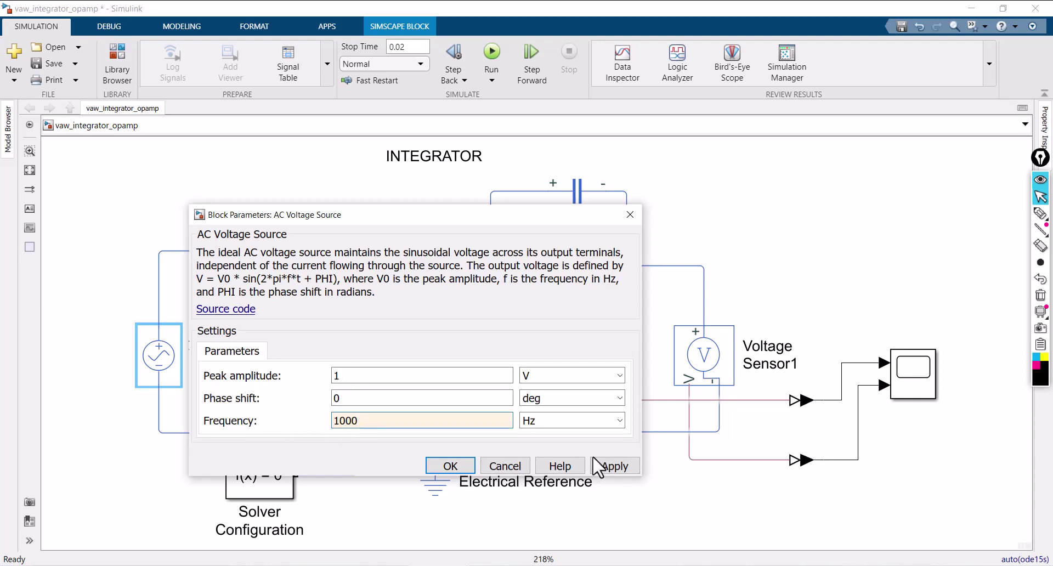
left_click(614, 471)
left_click(466, 465)
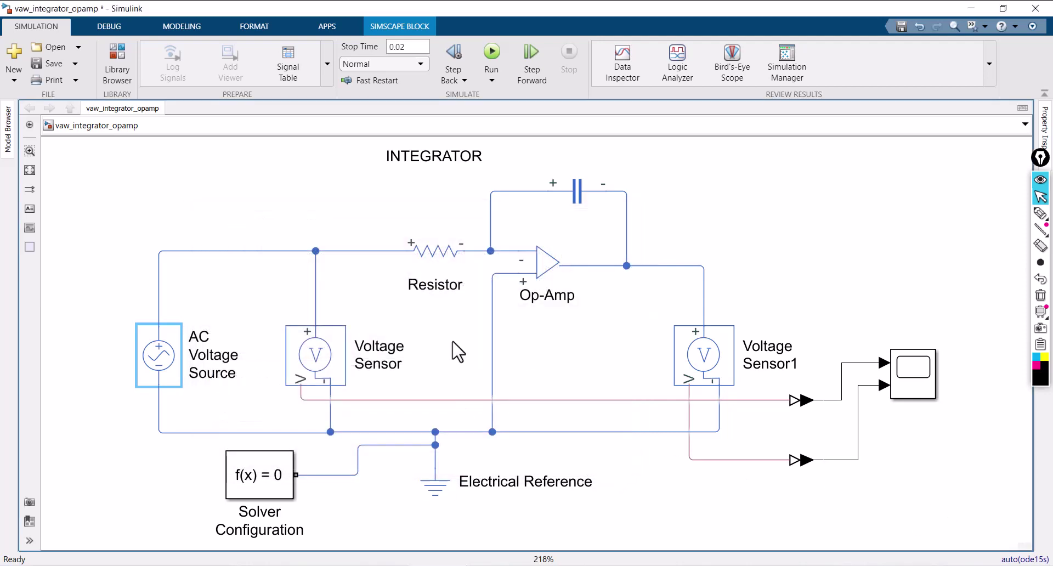
Step: Set the Resistor's resistance to 10000 Ohm
double_click(433, 252)
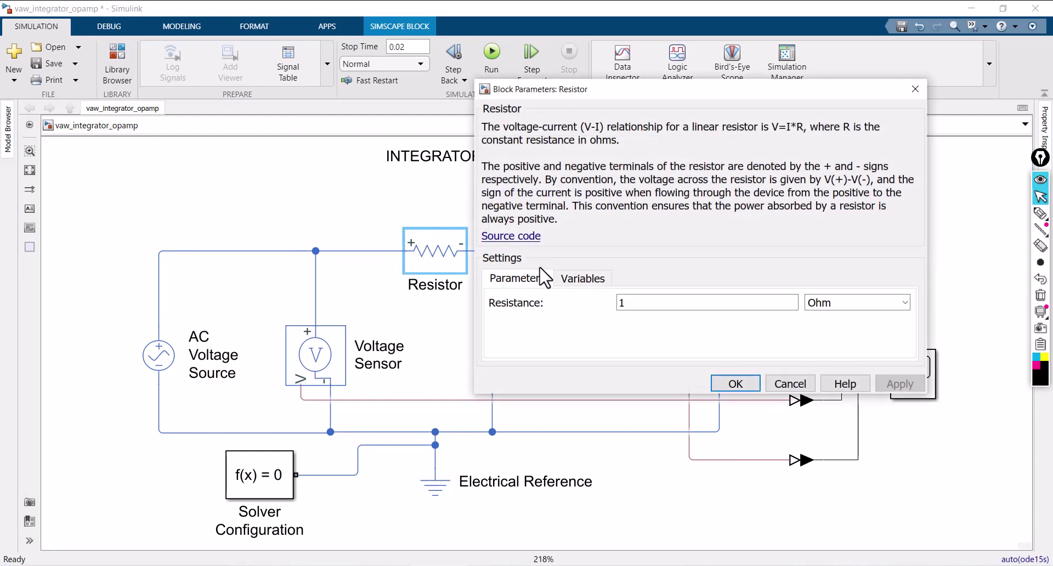
double_click(630, 302)
type("10")
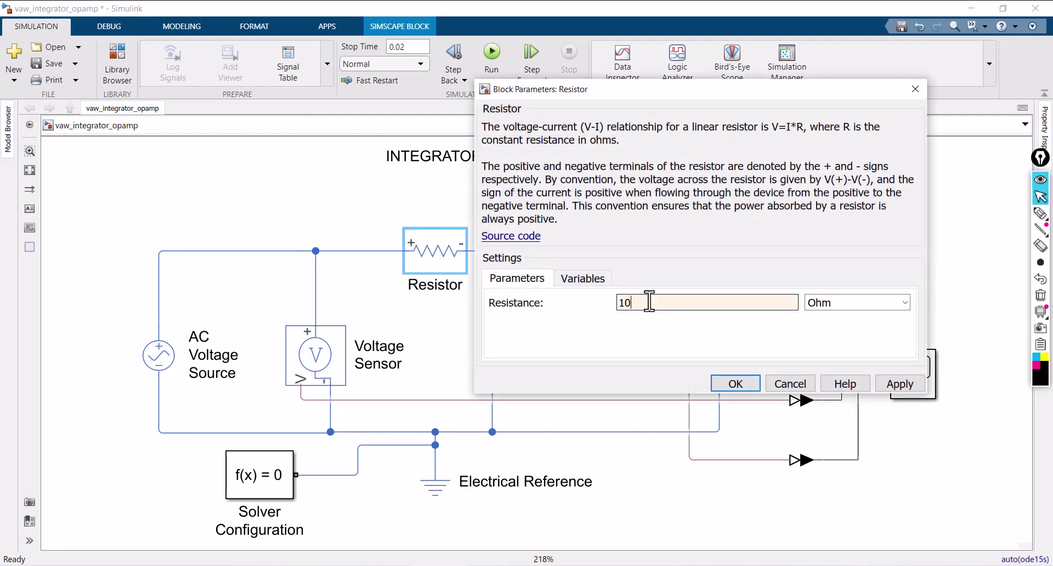
type("000")
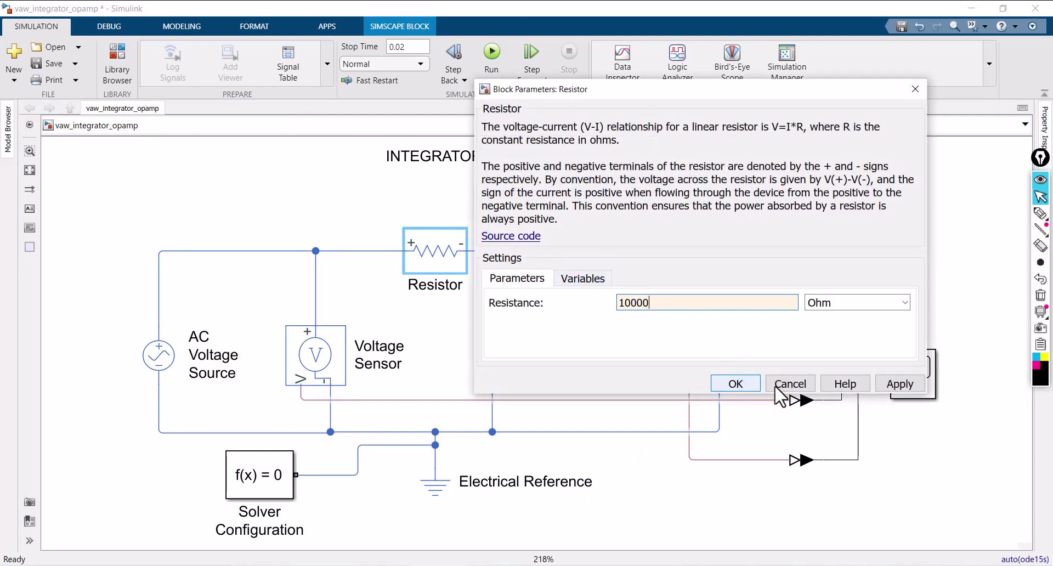
left_click(888, 386)
left_click(735, 383)
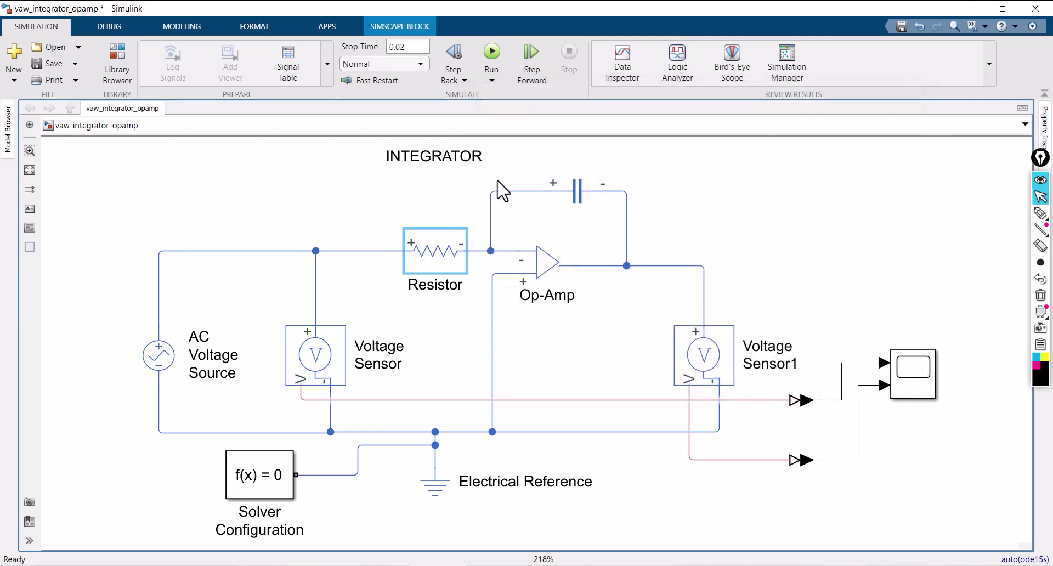
Step: Centre the Capacitor above the Op-Amp and set its capacitance to 0.01e-6 F
left_click(563, 200)
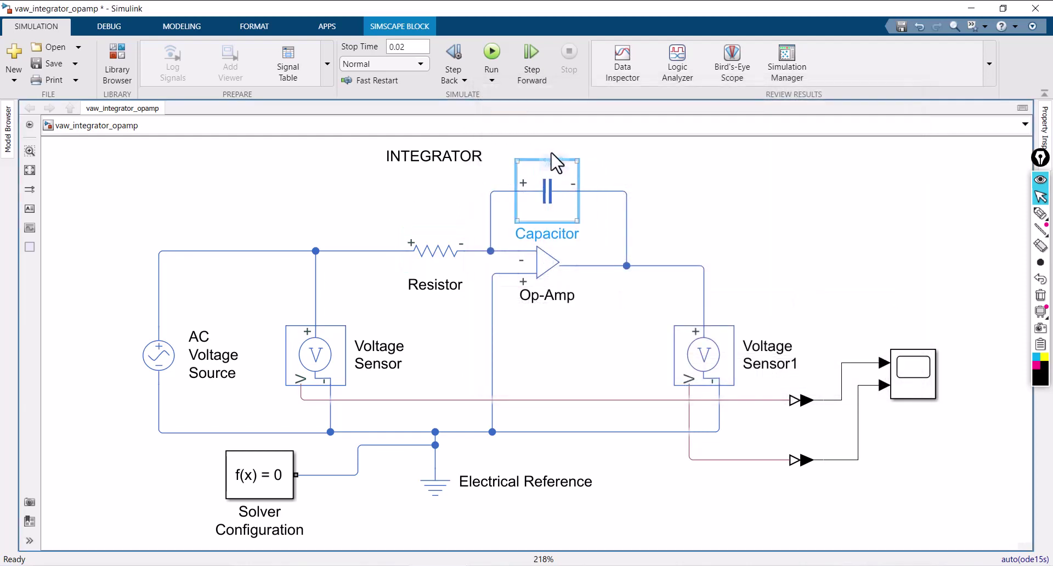
double_click(571, 202)
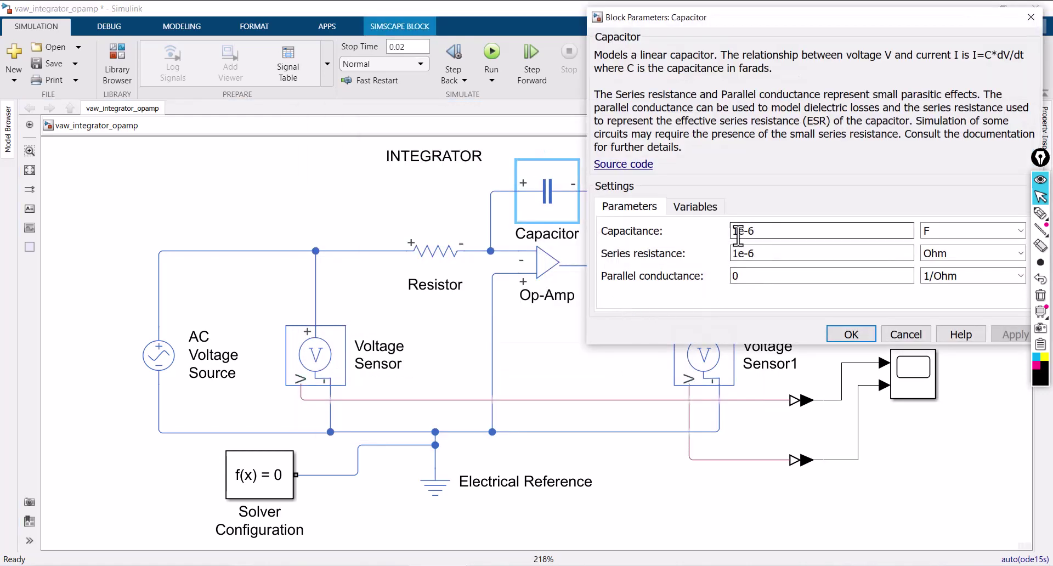
left_click_drag(744, 230, 734, 232)
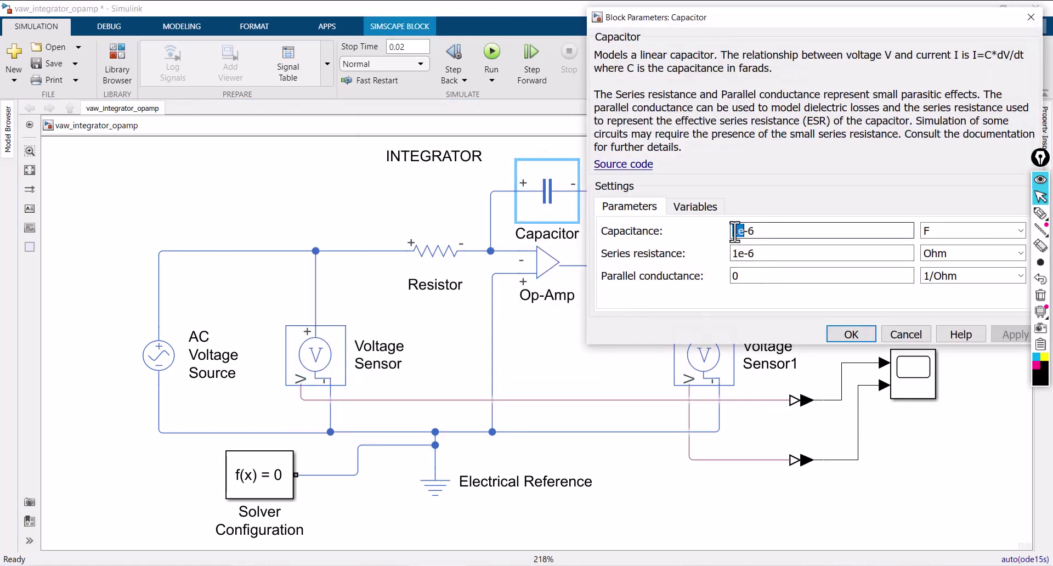
left_click(741, 231)
key("BackSpace")
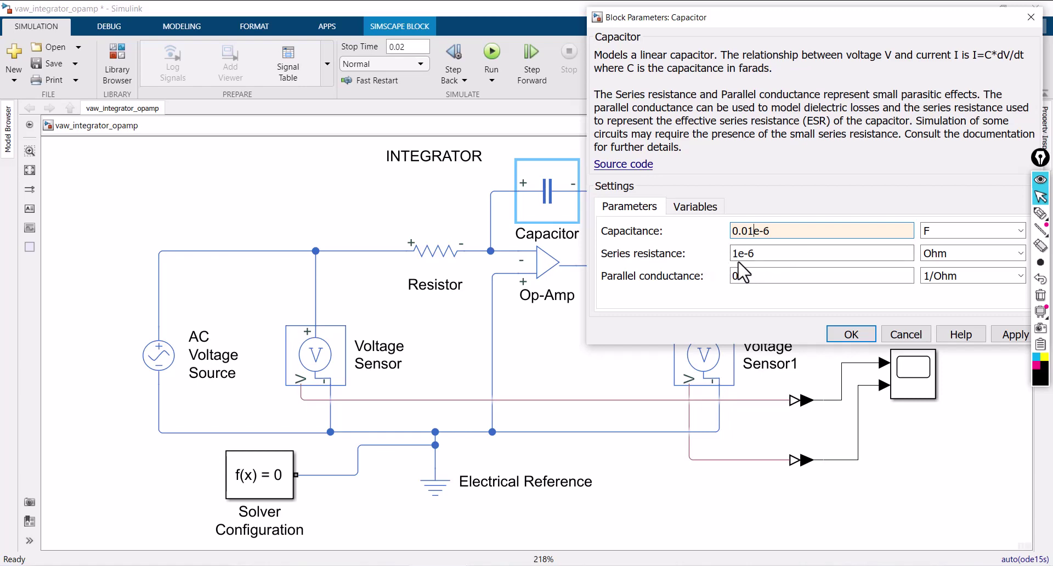
left_click(1011, 335)
left_click(851, 334)
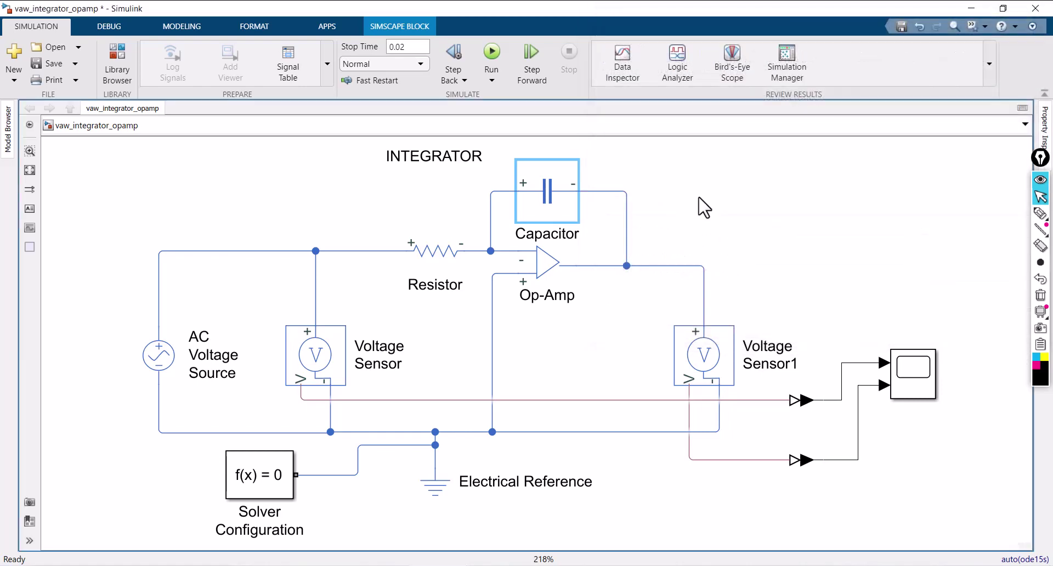
Step: Move Voltage Sensor1 slightly closer to the Op-Amp
left_click(705, 207)
left_click(715, 352)
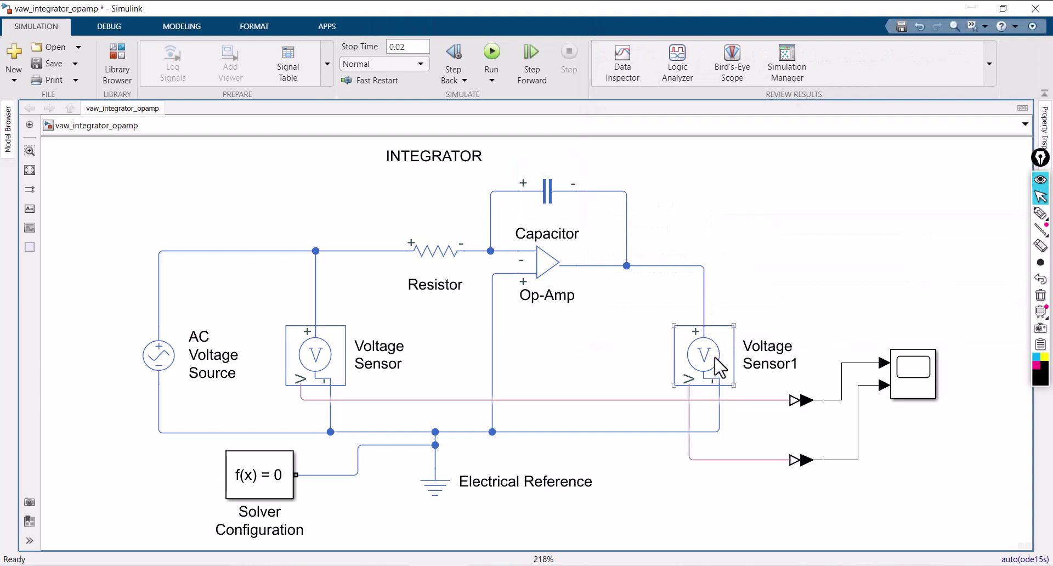
left_click_drag(719, 368, 675, 352)
left_click(788, 286)
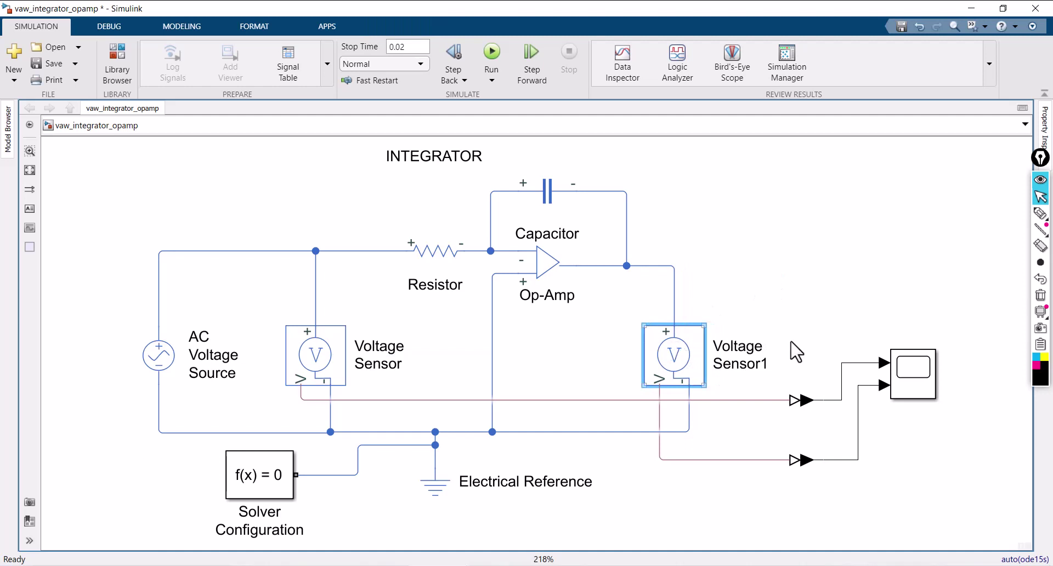
Step: Shift the Scope and both converters closer to Voltage Sensor1 and enlarge the Scope so its two input lines run straight
left_click_drag(804, 327, 937, 482)
left_click_drag(919, 391, 891, 488)
left_click(893, 454)
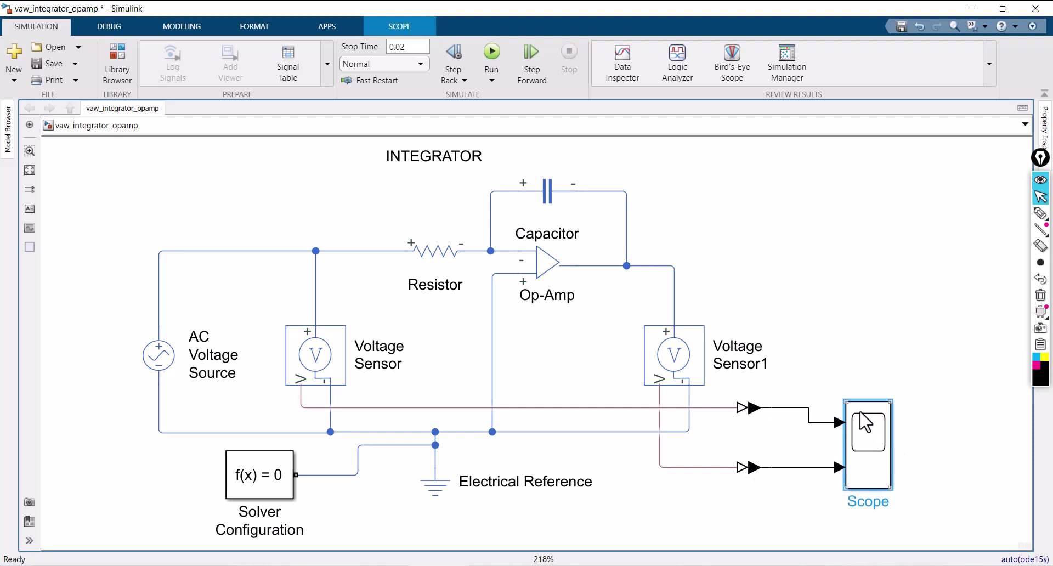
left_click_drag(845, 399, 837, 367)
left_click_drag(861, 421, 860, 428)
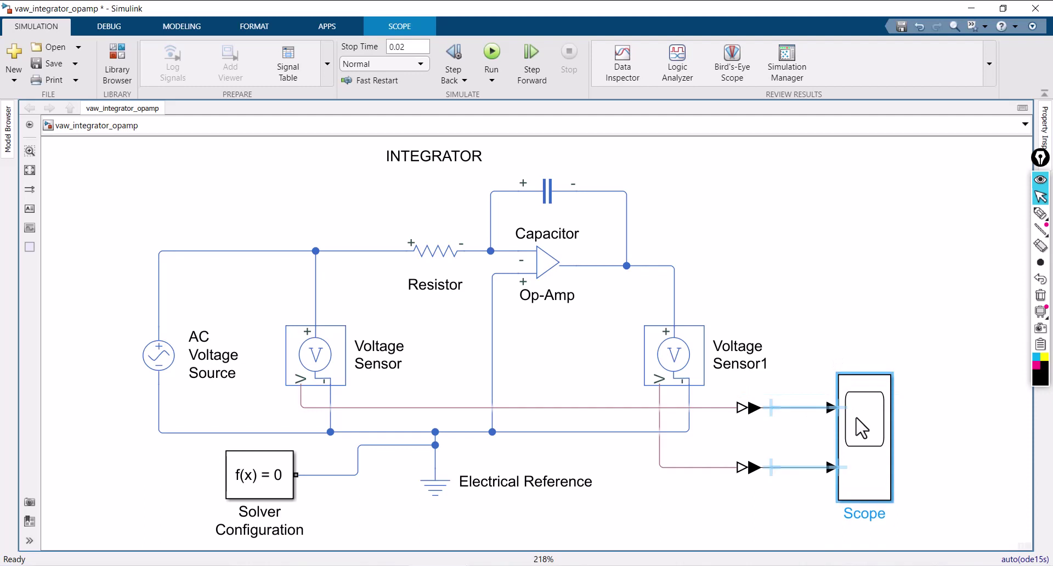
left_click(932, 376)
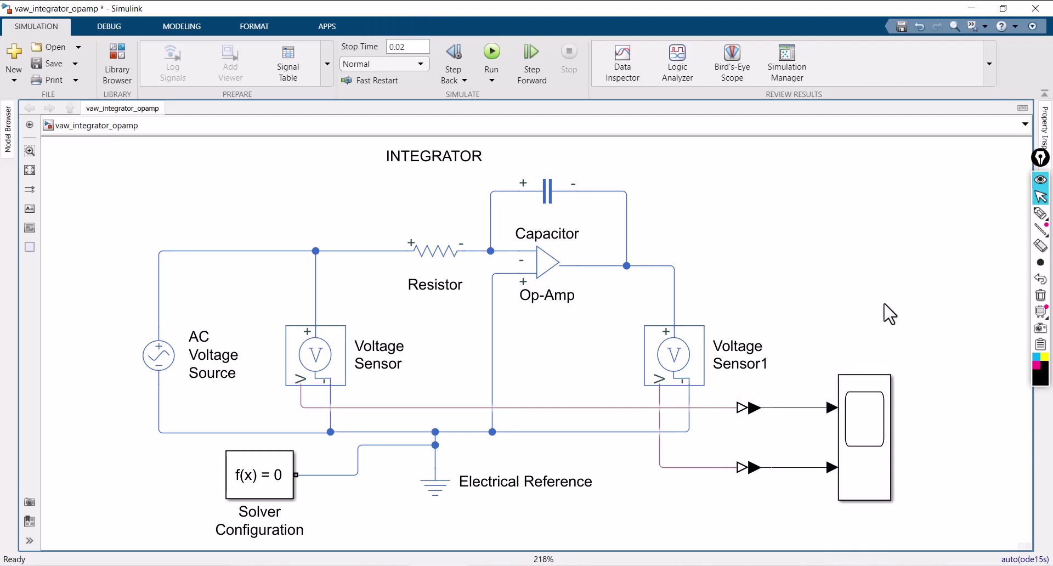
Step: Save the model and run the simulation with the 0.02 stop time
scroll(889, 313, "left", 1)
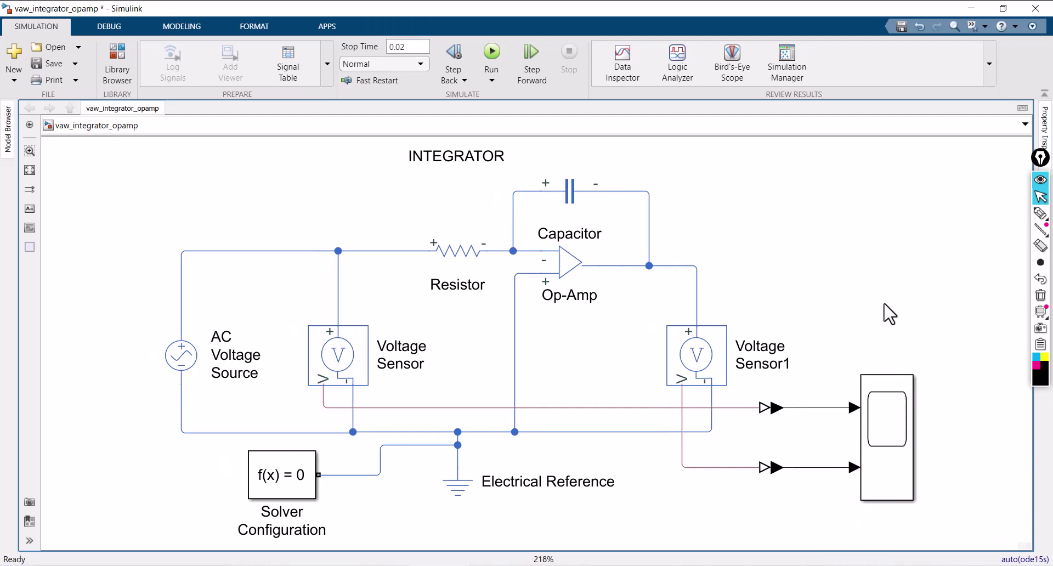
left_click(48, 63)
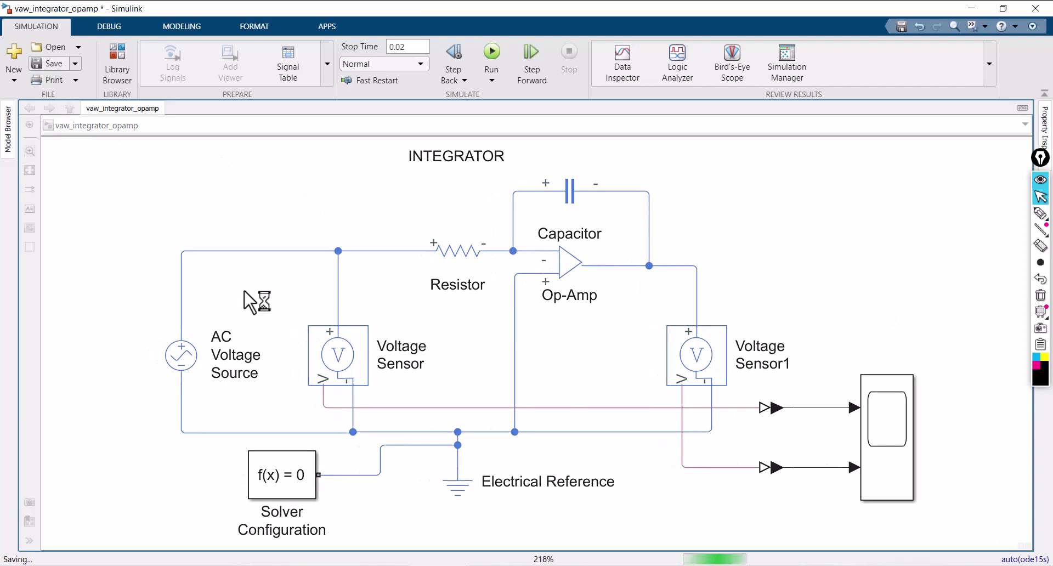
left_click(490, 55)
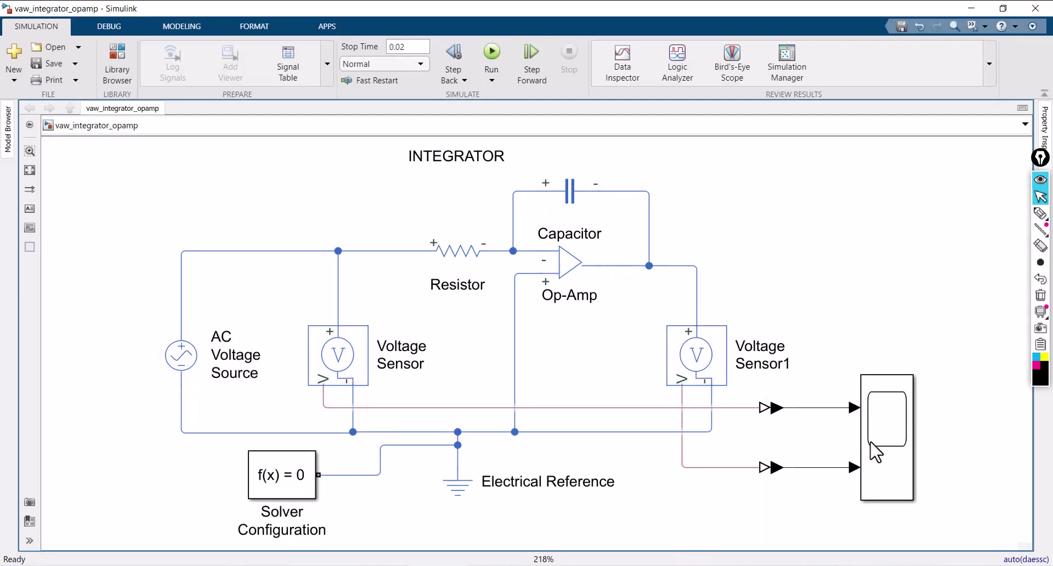
Step: Open the Scope, fit both traces to their axes and zoom the time axis to about the first two periods
left_click(879, 419)
double_click(886, 427)
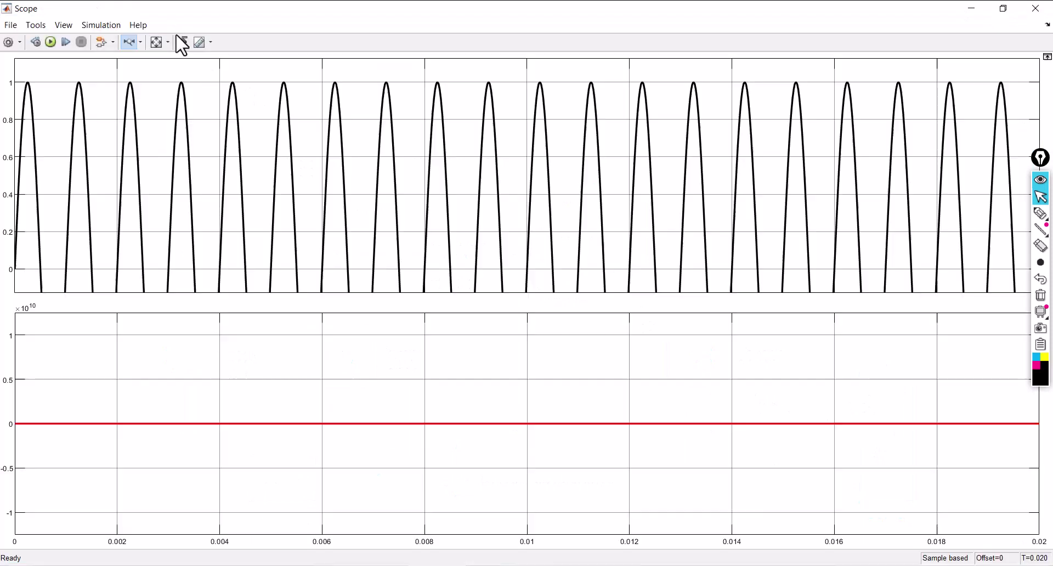
left_click(156, 43)
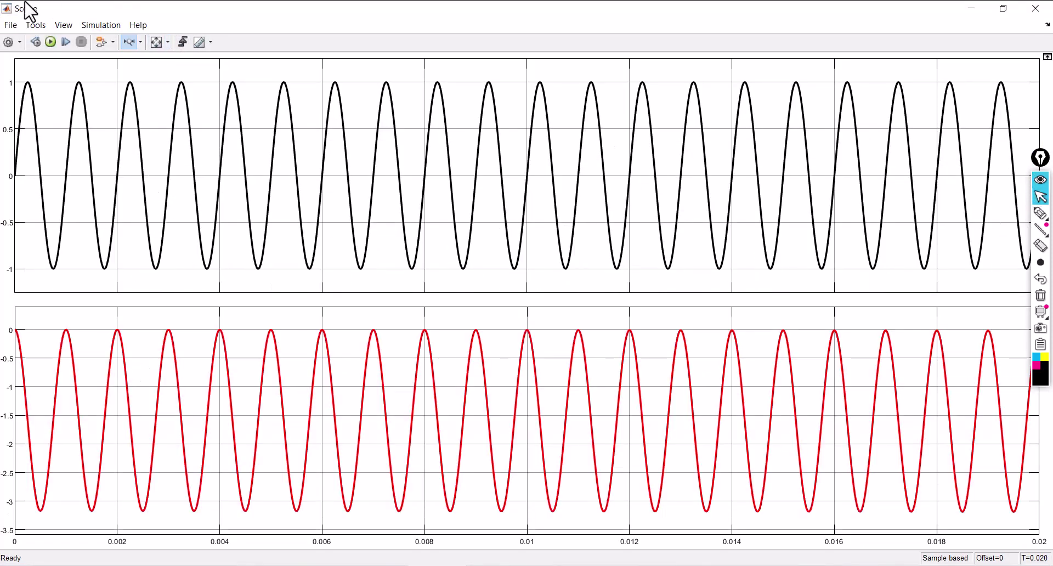
left_click(140, 42)
left_click(132, 47)
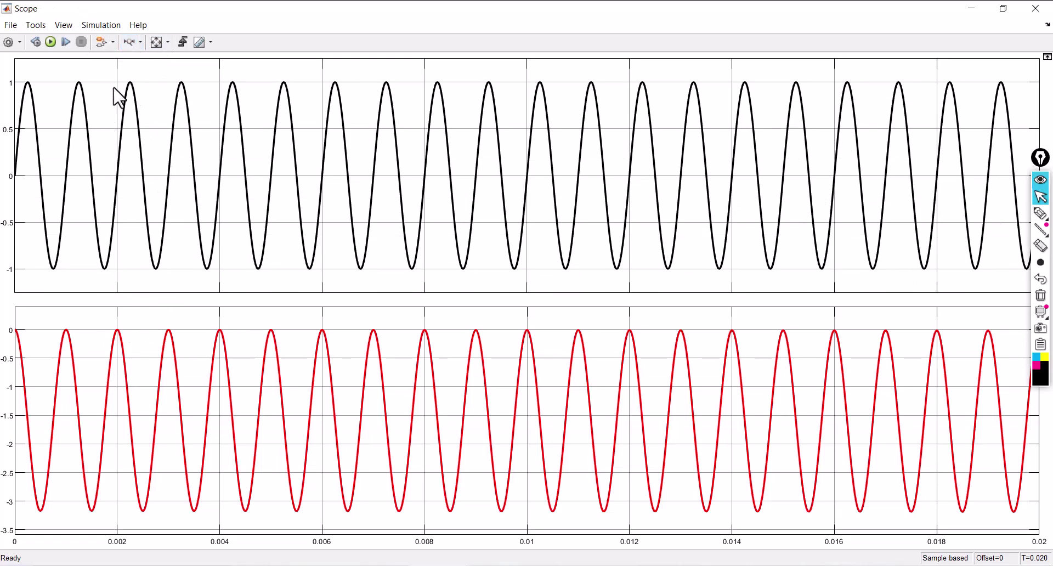
left_click_drag(102, 119, 8, 120)
Step: Annotate the upper trace as the integral of sine and the lower as -Cosine, circle the lower curve's start, and clear the annotations
left_click(1040, 213)
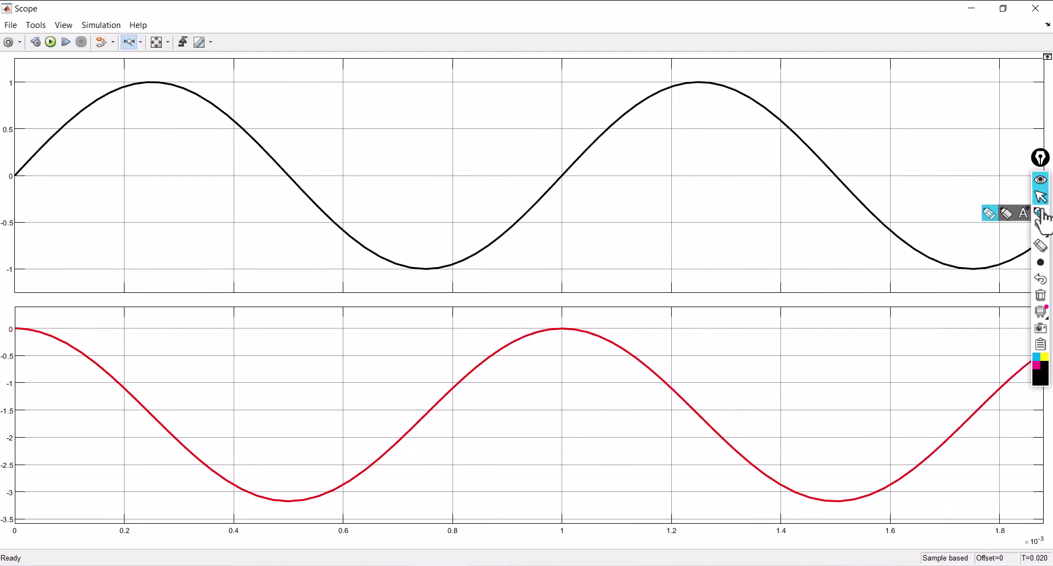
mouse_move(449, 87)
left_mouse_down()
mouse_move(413, 113)
mouse_move(514, 106)
mouse_move(540, 92)
left_mouse_up()
left_click(453, 70)
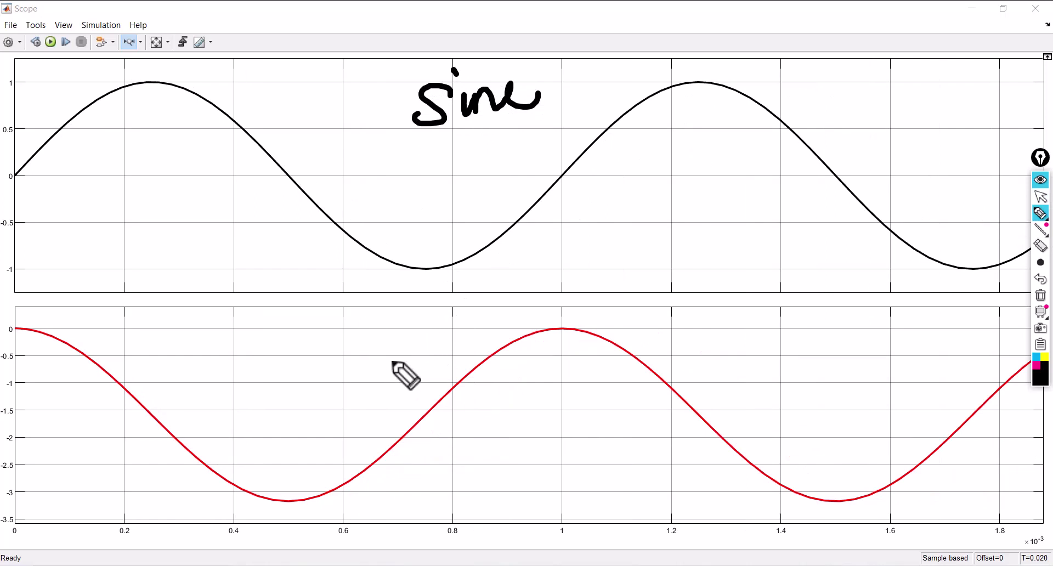
mouse_move(334, 377)
left_mouse_down()
mouse_move(453, 352)
mouse_move(520, 322)
left_mouse_up()
left_click(482, 312)
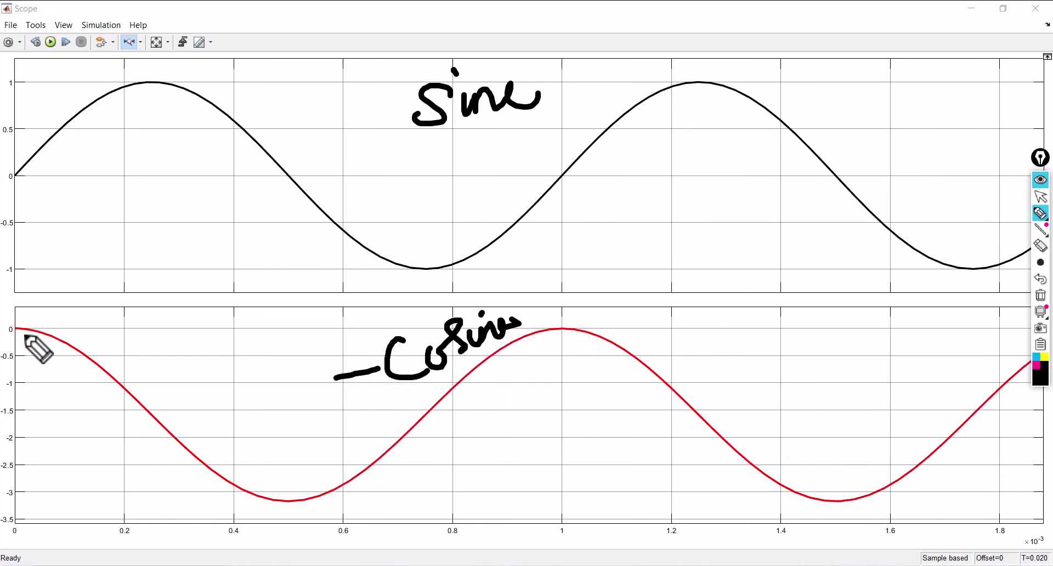
left_click_drag(27, 324, 16, 328)
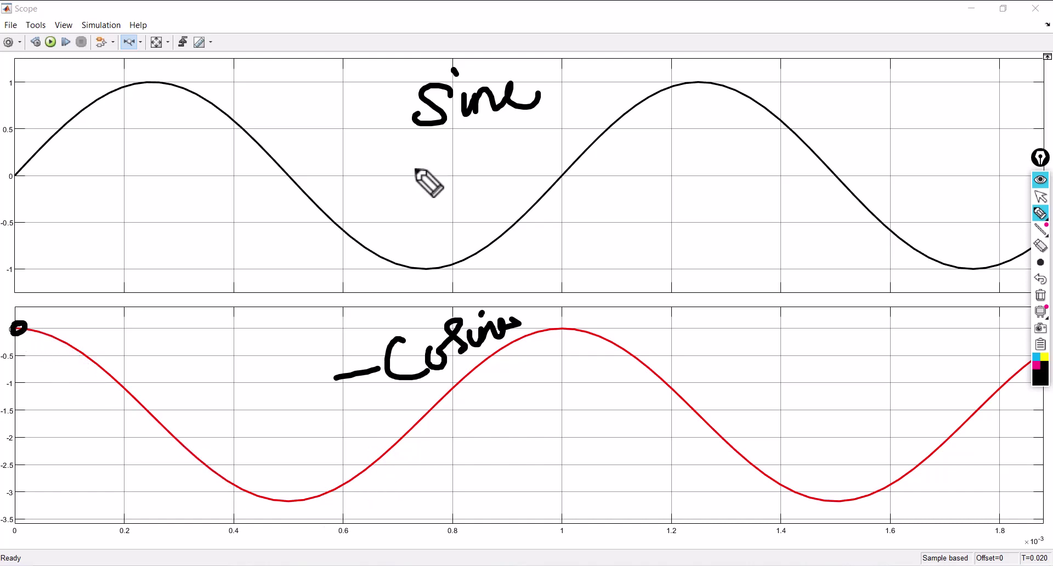
left_click_drag(433, 55, 381, 174)
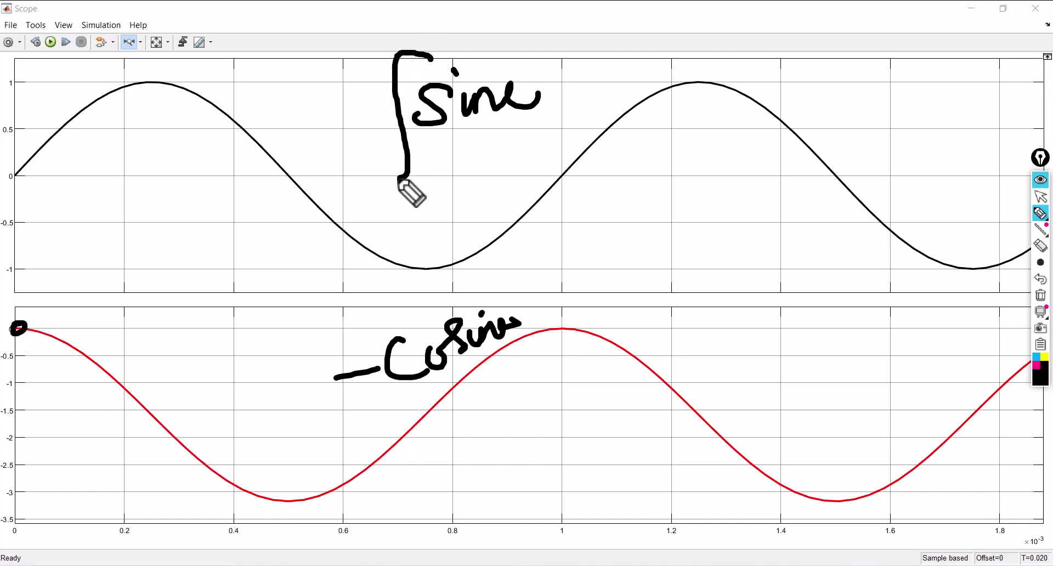
left_click(1040, 295)
left_click(1040, 196)
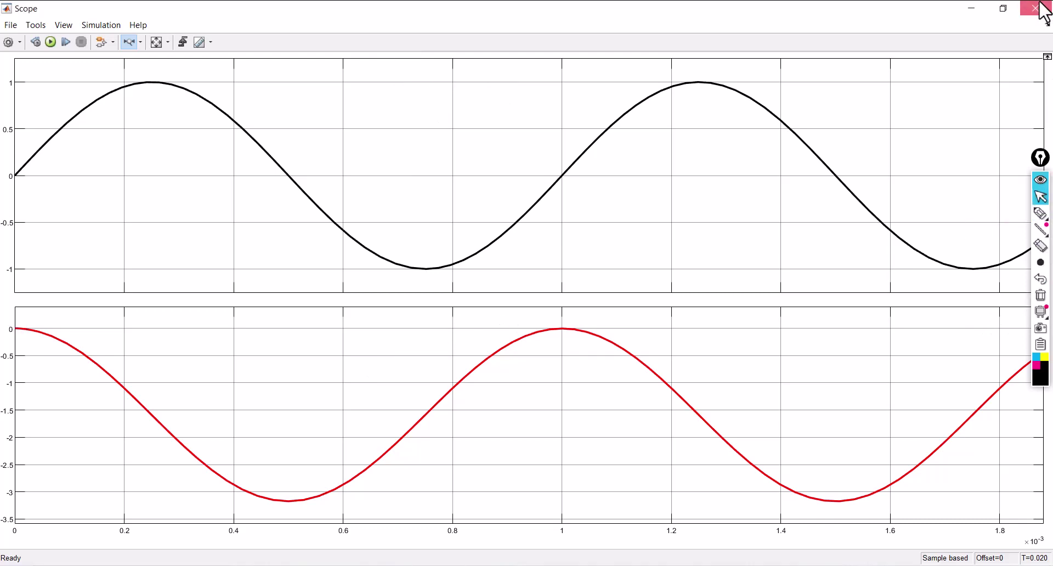
Step: Close the Scope display and save the model
left_click(1045, 9)
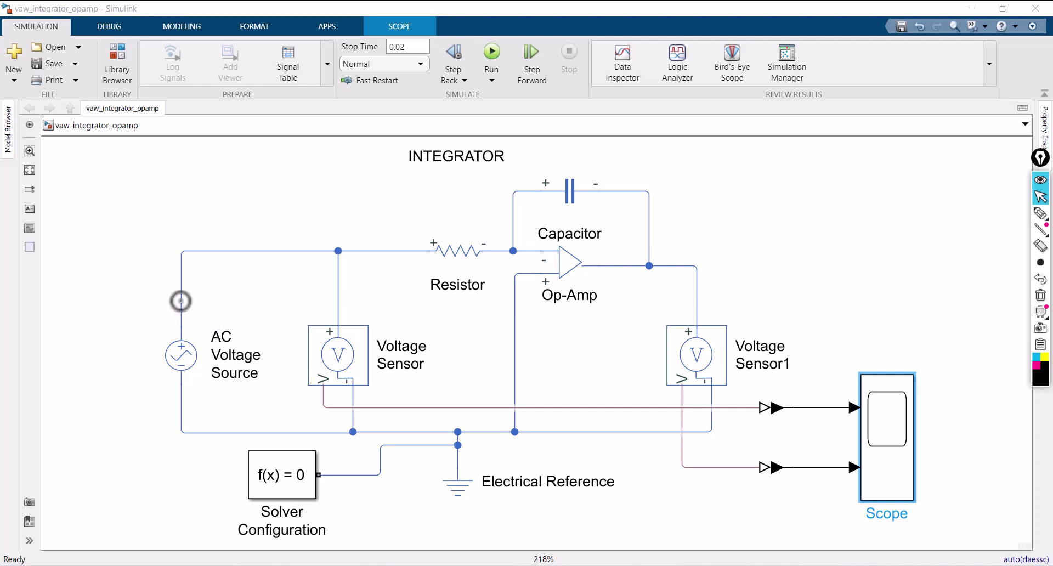
left_click(48, 69)
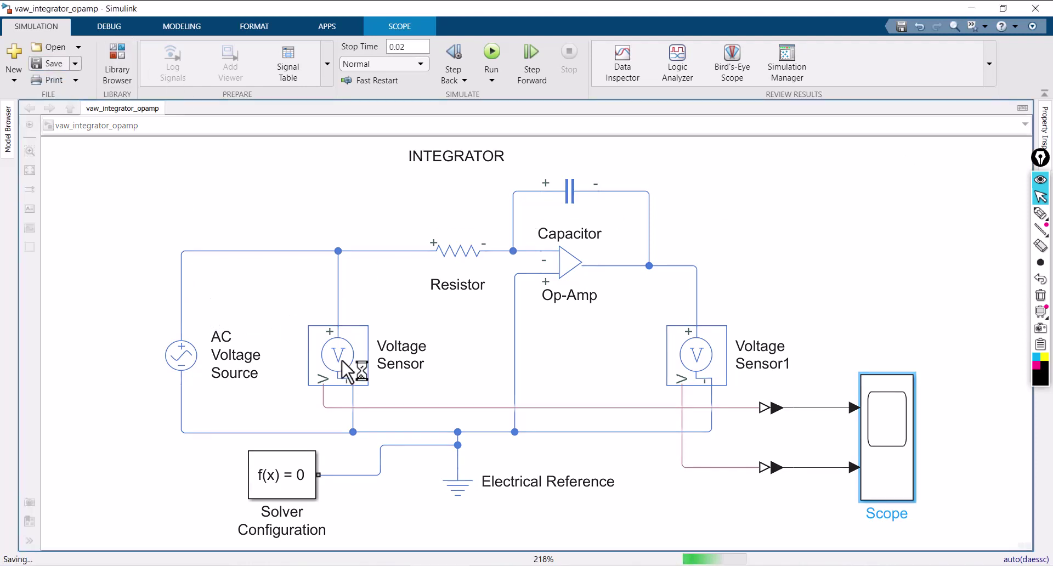
Step: Delete the wires connected to both terminals of the AC Voltage Source
left_click(181, 288)
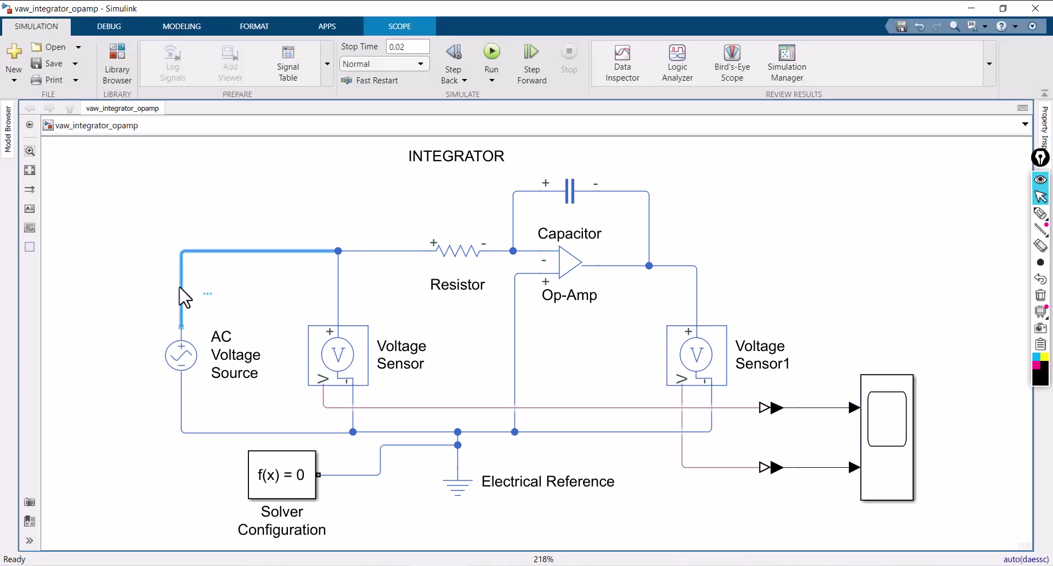
key("Delete")
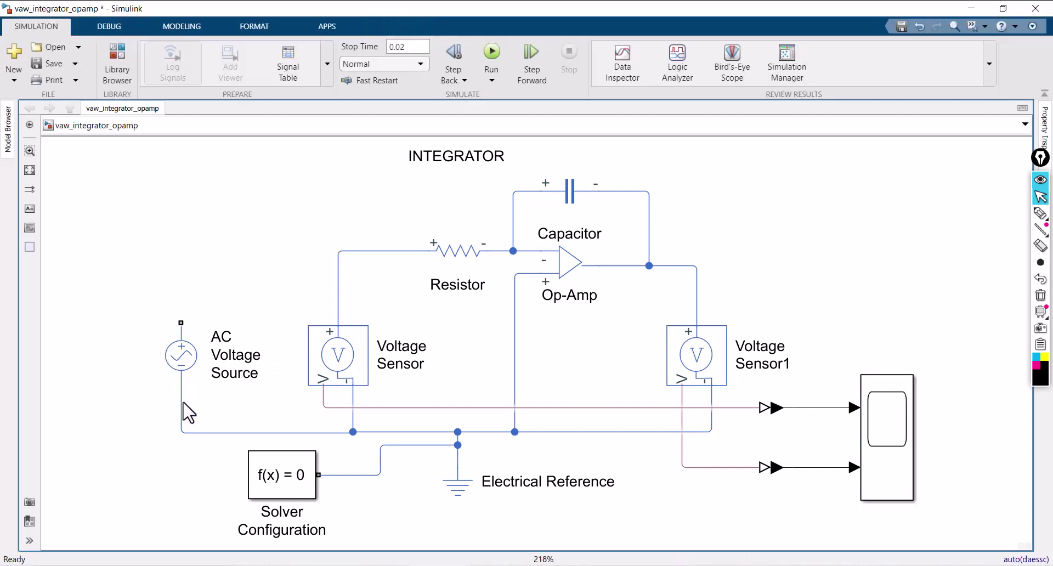
left_click(183, 405)
key("Delete")
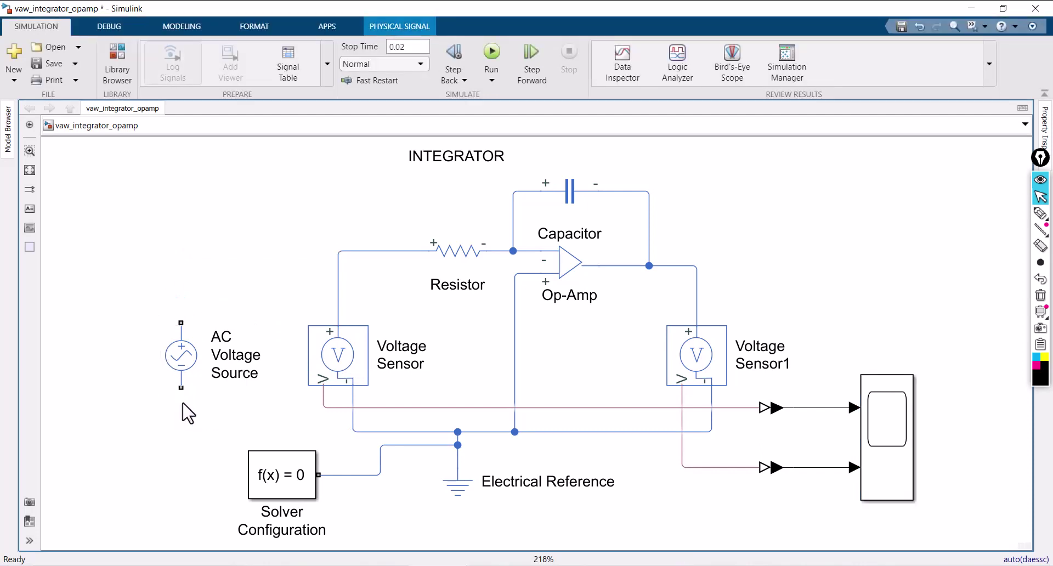
Step: Undo the recent deletions to restore the AC Voltage Source and its wires, and delete only the source block
left_click(192, 353)
key("Delete")
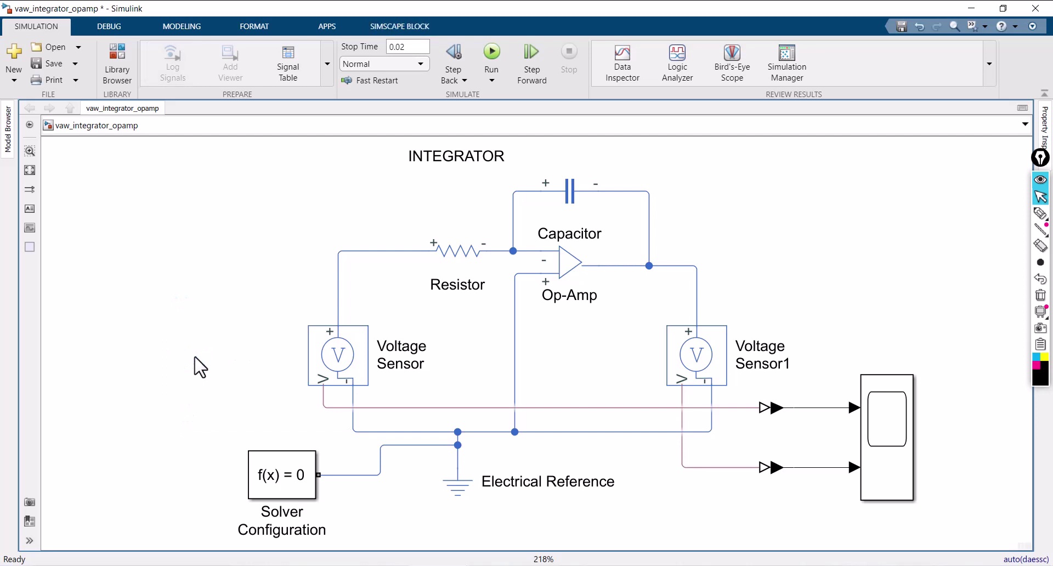
key("ctrl+z")
key("ctrl+z")
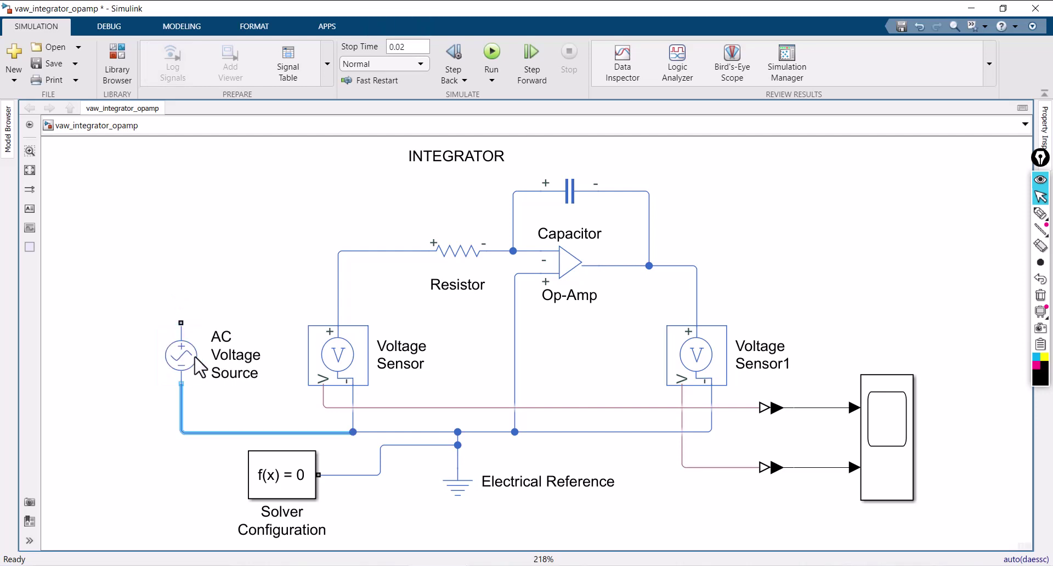
key("ctrl+z")
left_click(197, 365)
key("Delete")
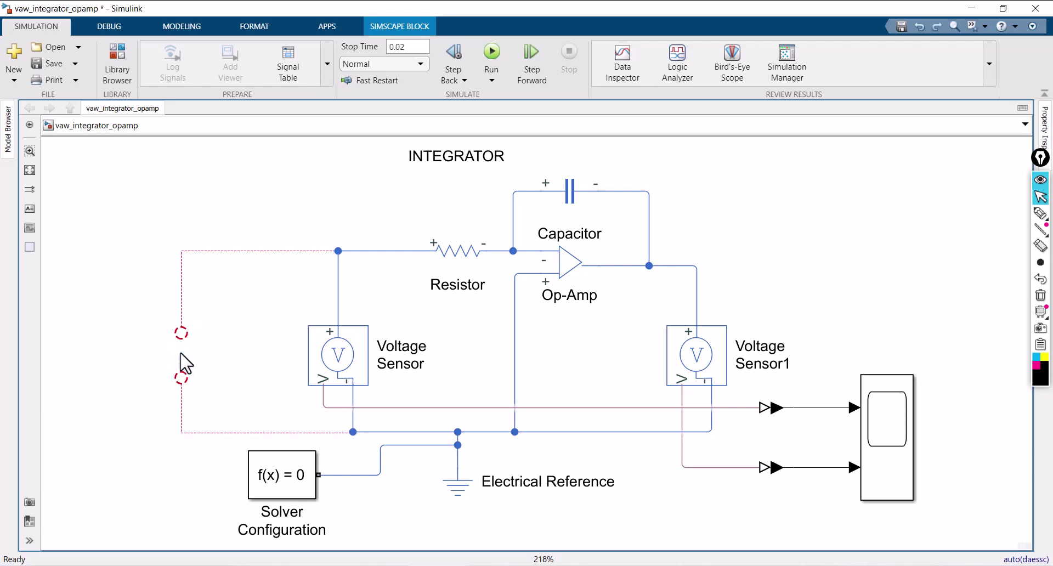
Step: Add a Signal Builder block left of the circuit and shift the two dangling source wires away from it toward the voltage sensor
double_click(130, 283)
type("sig")
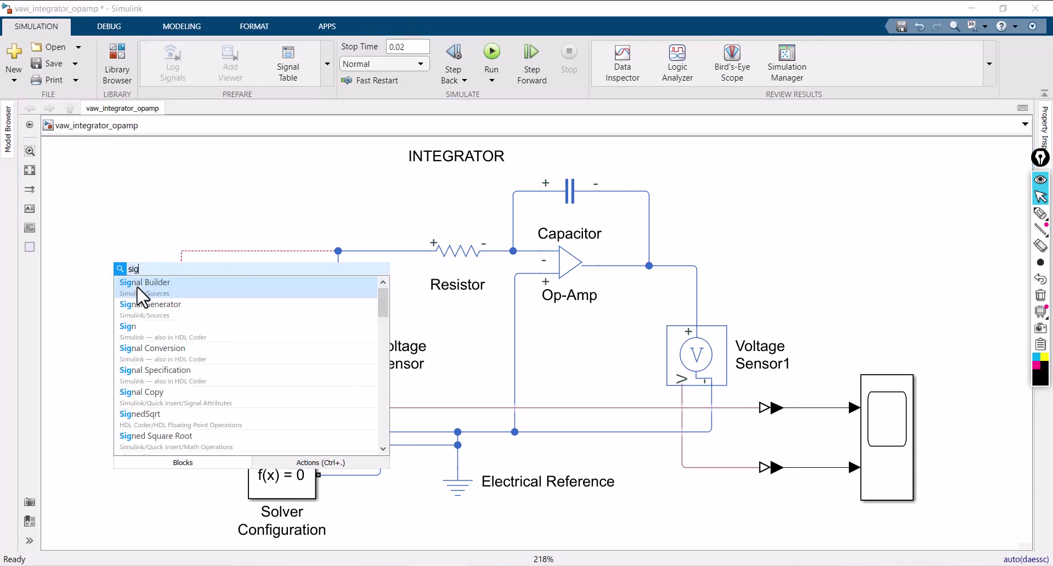
left_click(137, 286)
left_click_drag(137, 286, 118, 318)
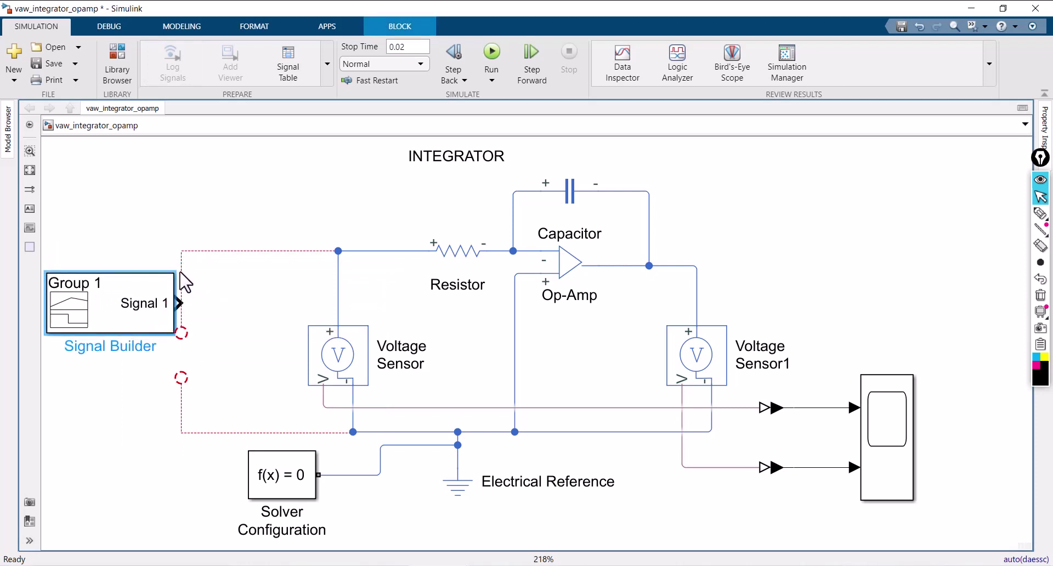
left_click_drag(181, 271, 243, 280)
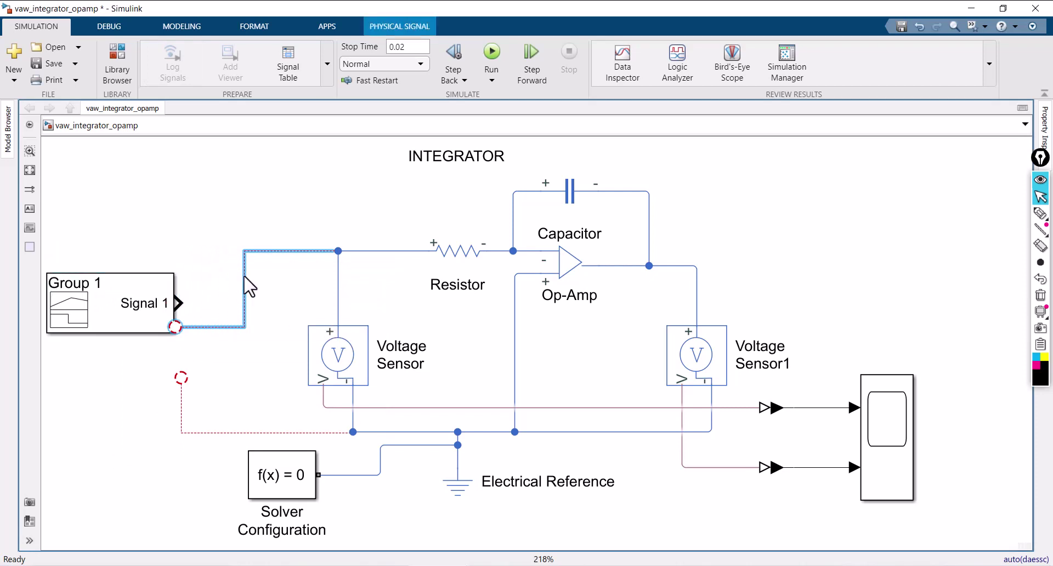
left_click_drag(182, 409, 246, 395)
Step: Open the Signal Builder and set its total time range from 0 to 0.02
left_click(132, 307)
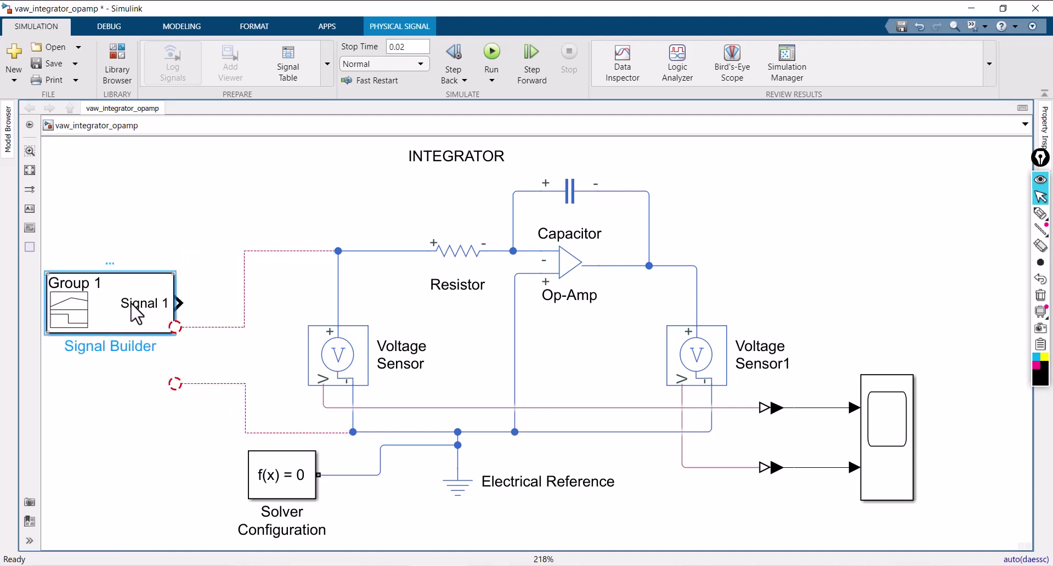
double_click(132, 307)
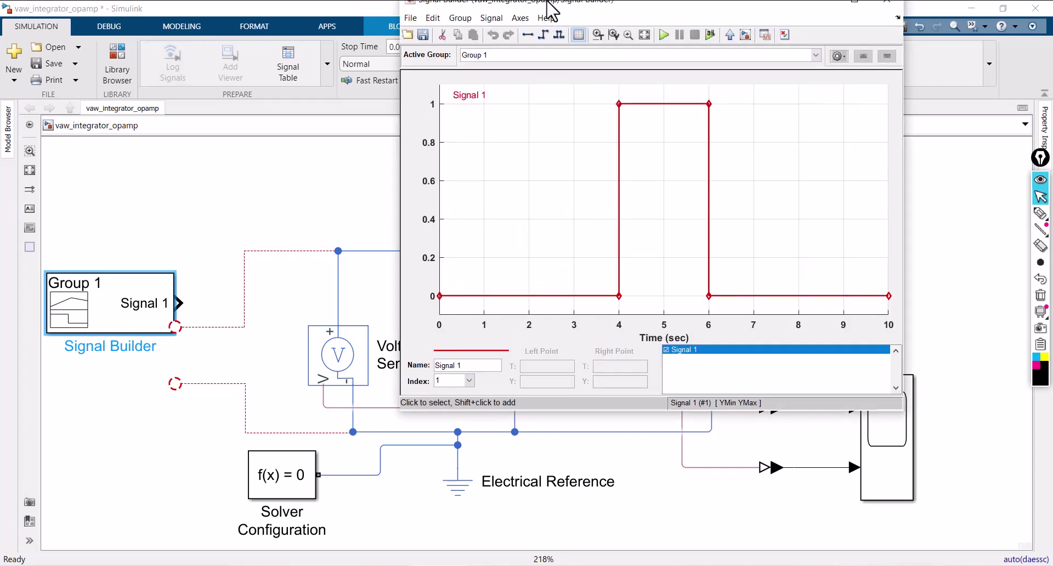
left_click_drag(551, 8, 470, 97)
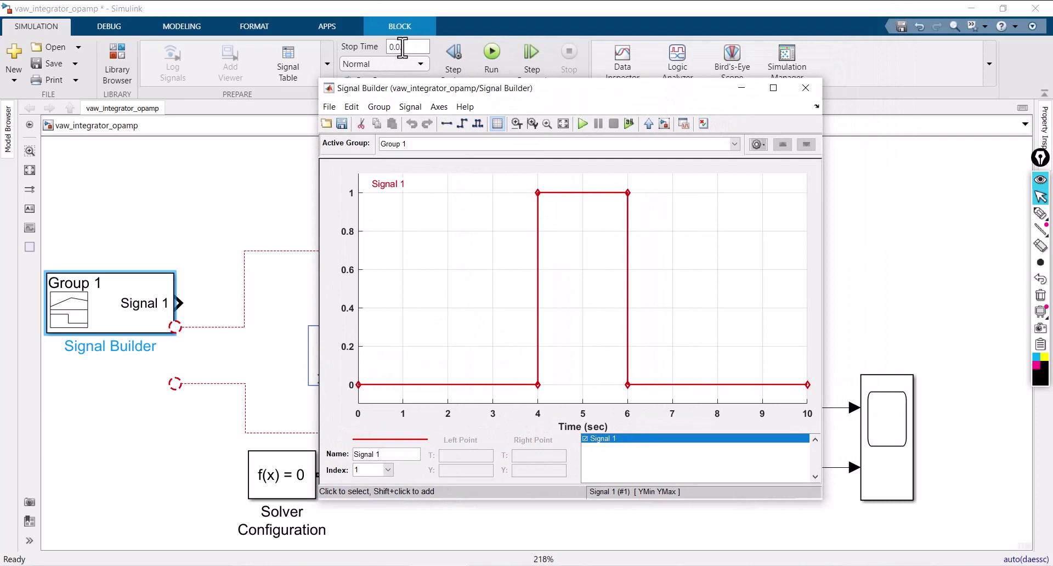
left_click(412, 107)
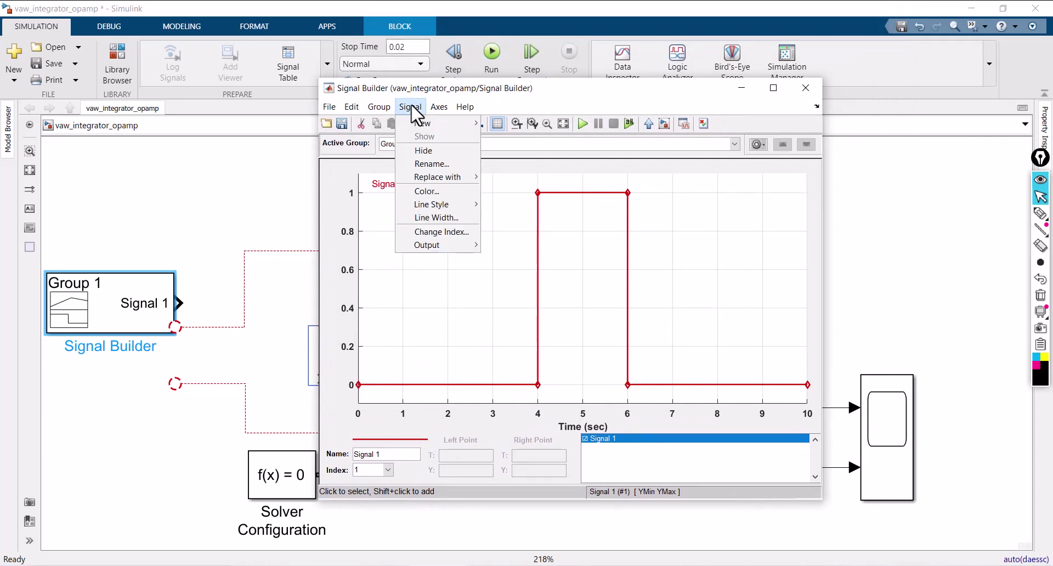
mouse_move(429, 123)
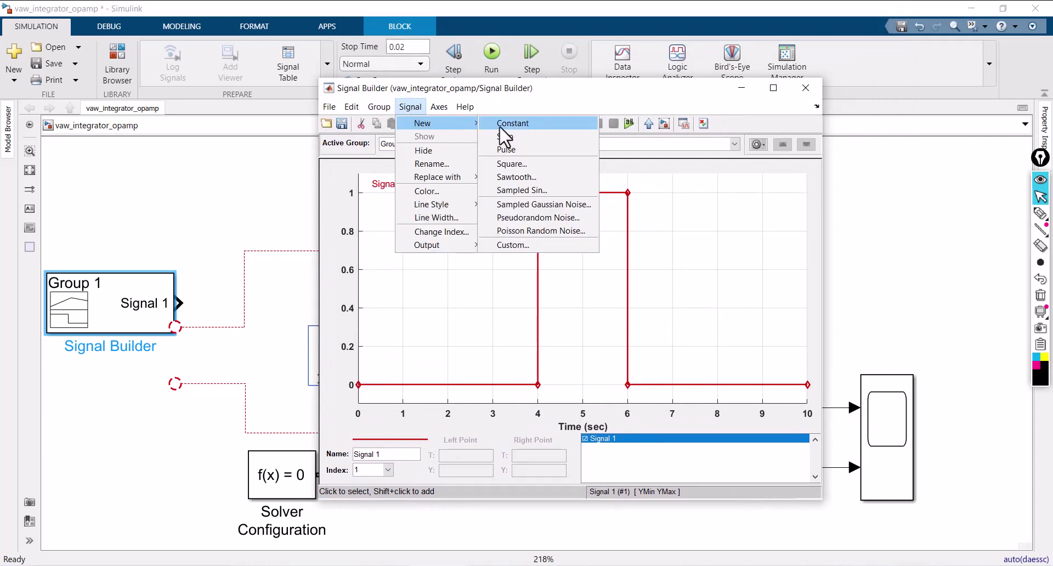
left_click(439, 107)
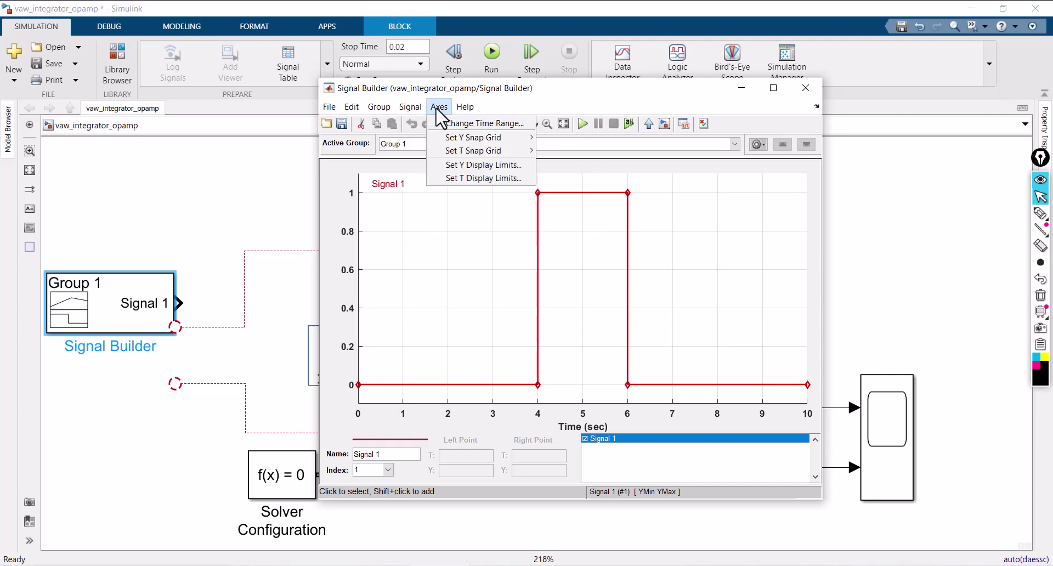
left_click(460, 125)
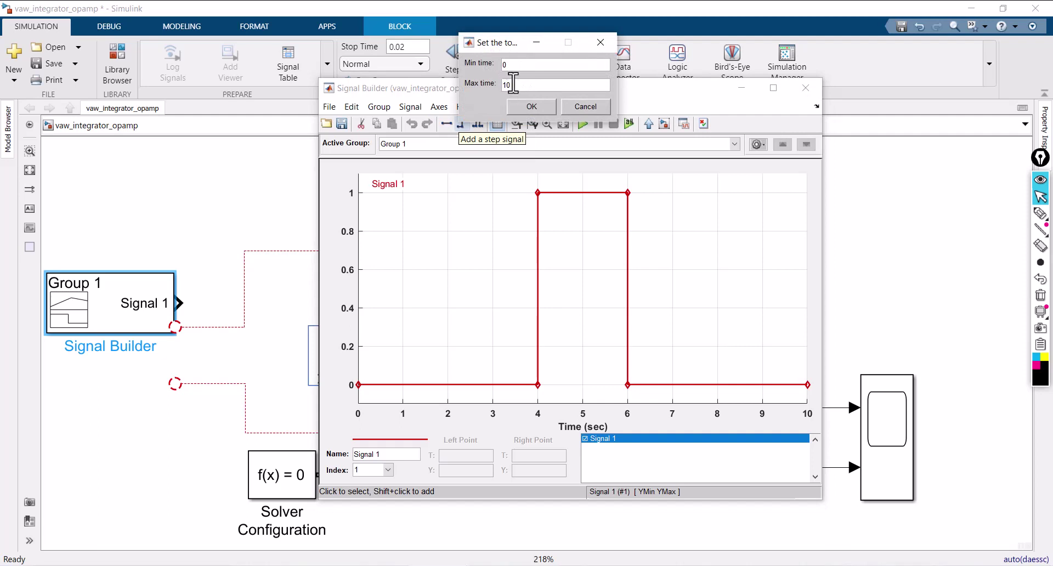
left_click_drag(502, 47, 489, 97)
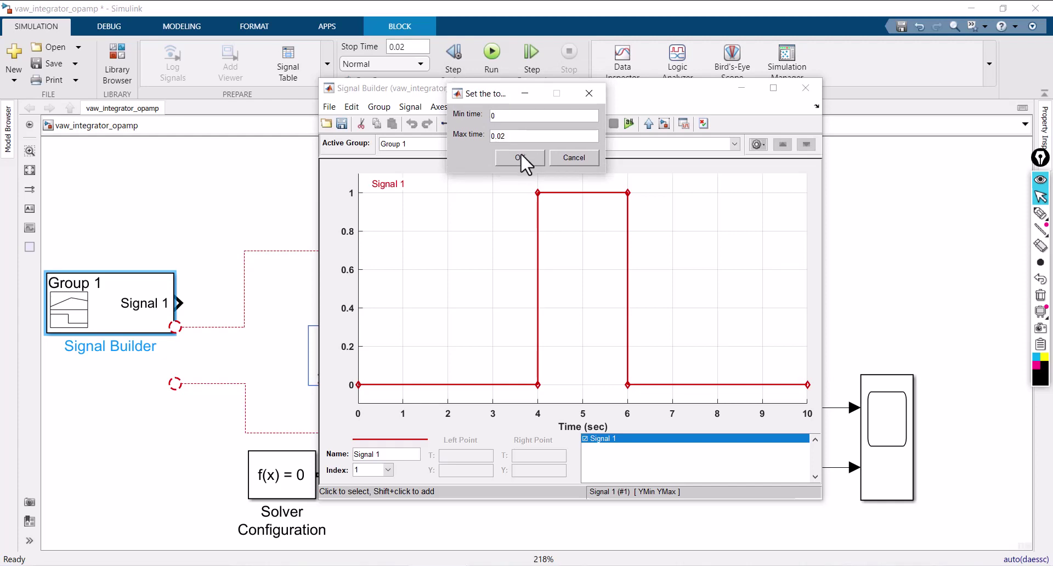
left_click(520, 157)
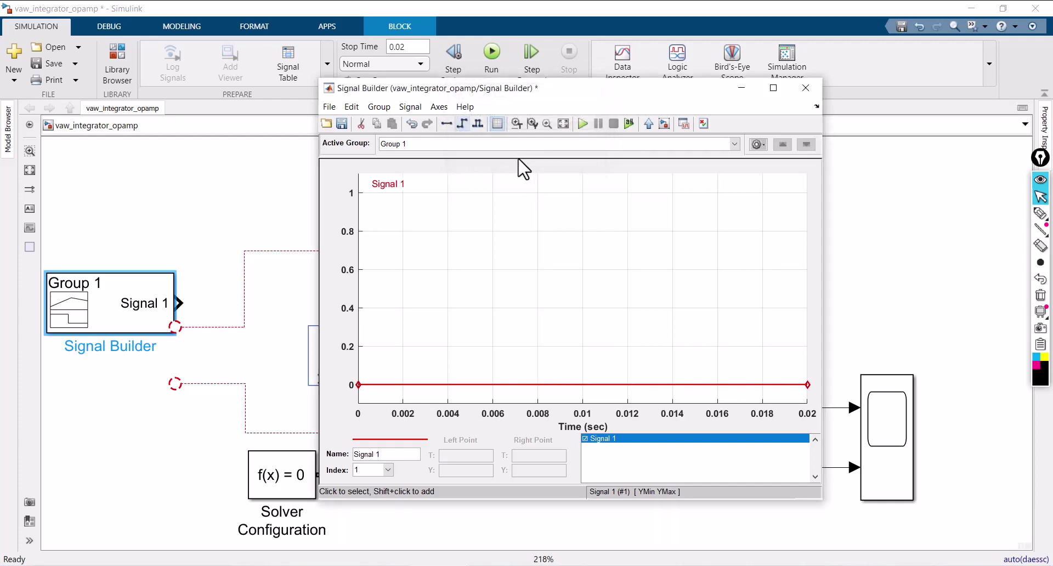
Step: Start a new custom waveform in the Signal Builder with its time values beginning at 0
left_click(410, 106)
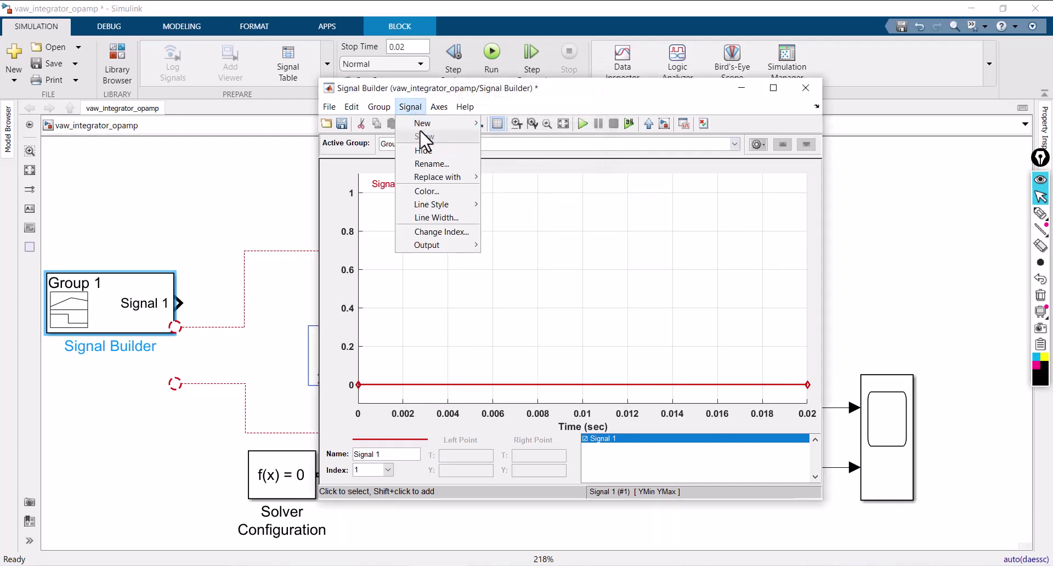
mouse_move(439, 124)
left_click(523, 247)
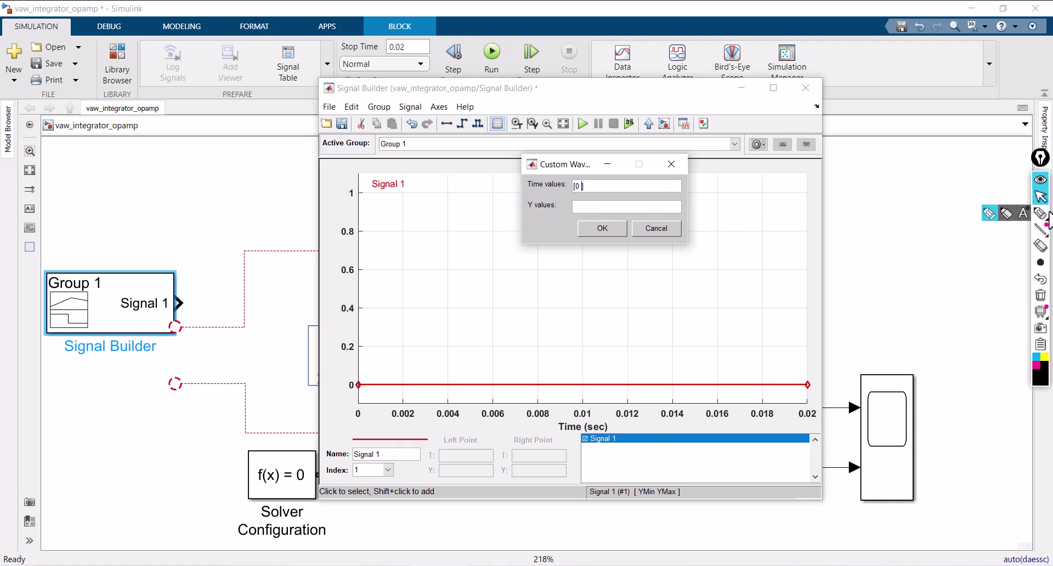
Step: Mark 0, 0.002, 0.004 and 0.006 on the plot's time axis with the annotation pen and clear the marks
left_click(1040, 213)
left_click(360, 409)
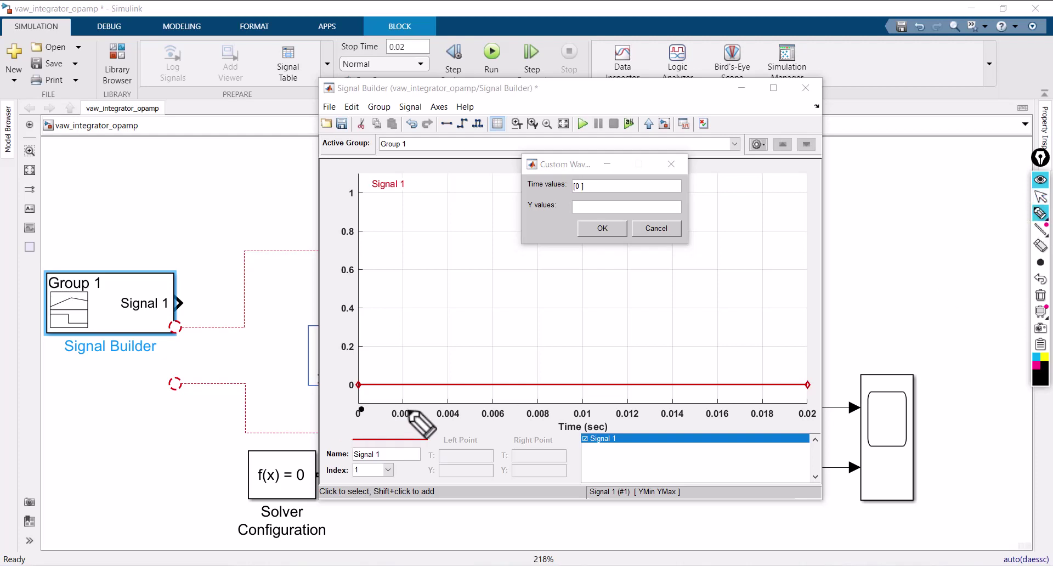
mouse_move(402, 405)
left_mouse_down()
mouse_move(417, 386)
mouse_move(508, 372)
left_mouse_up()
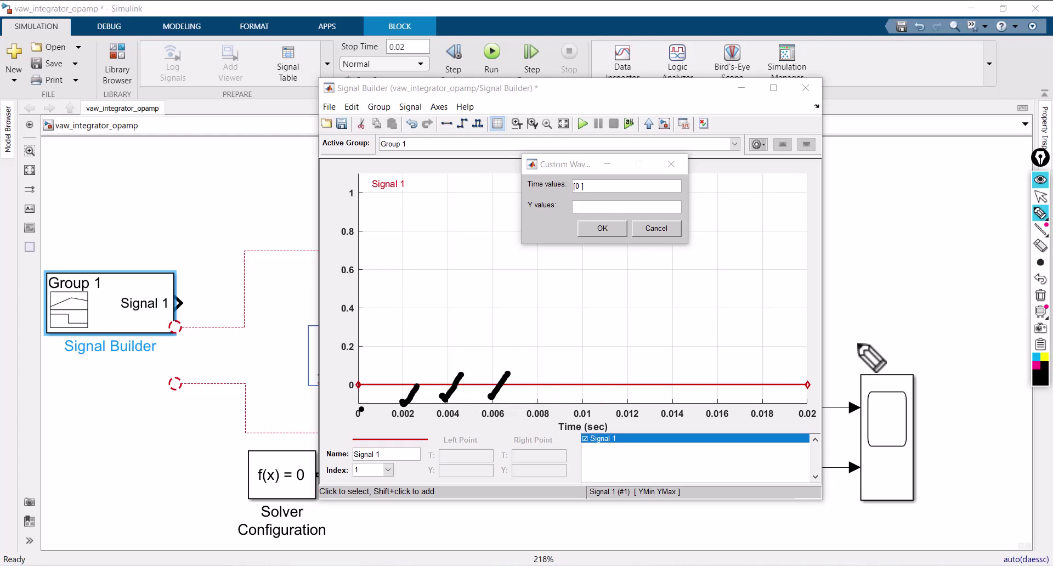
left_click(1040, 295)
left_click(1040, 197)
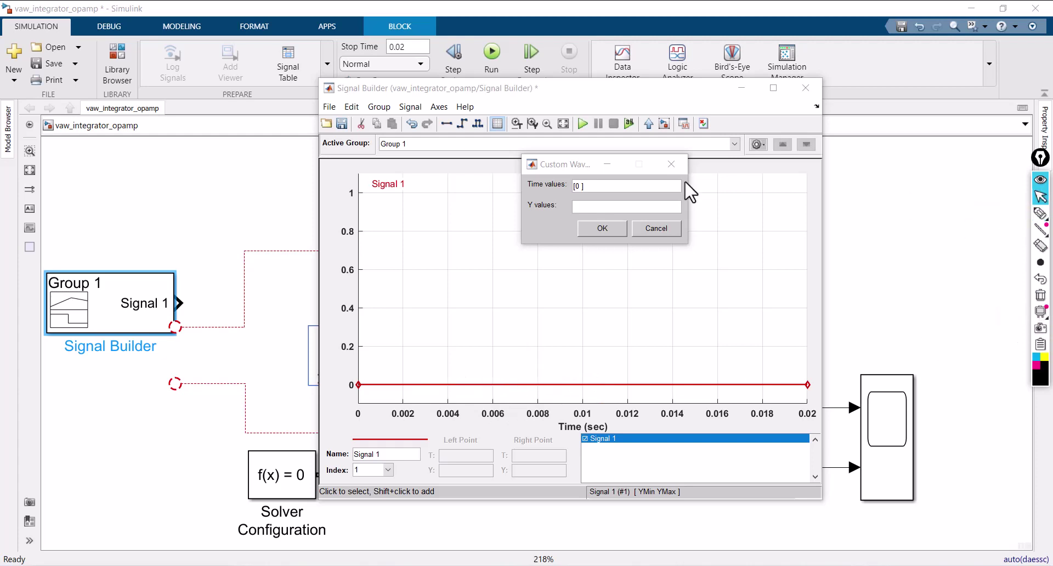
Step: Set the custom waveform's time values to [0 0.002 0.002 0.004 0.004 0.006 0.006 0.008 0.008 0.01 0.01]
left_click(581, 190)
type("]")
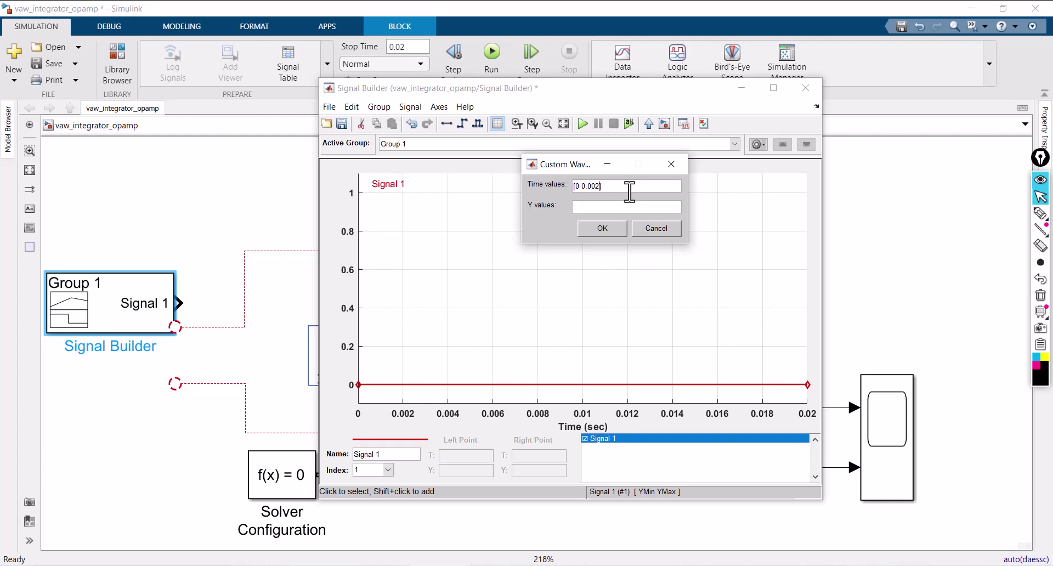
type("0.002 0.22")
key("BackSpace")
key("BackSpace")
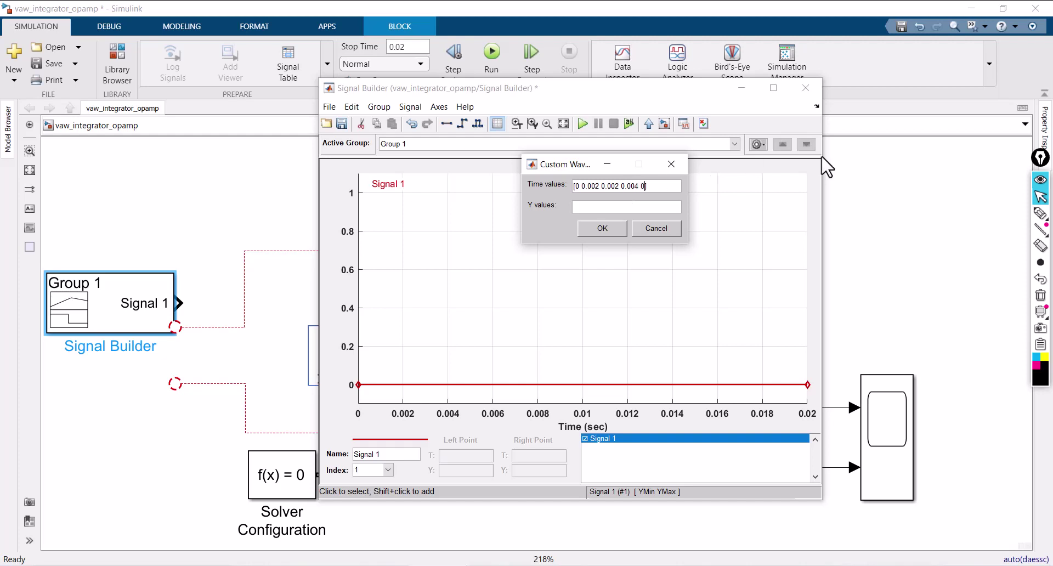
type("004 0.006 0.006 0.")
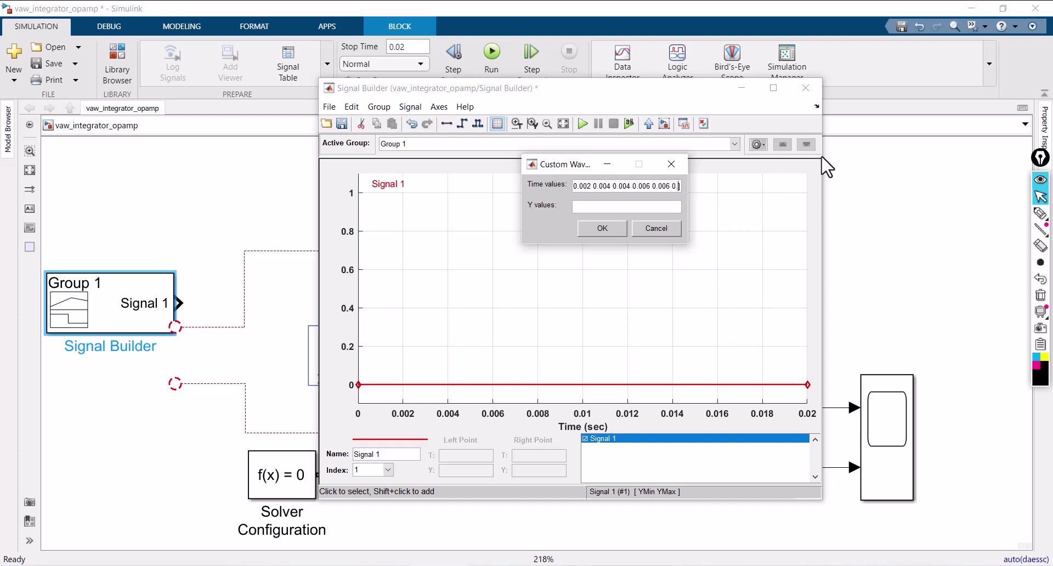
type("008 0.8")
key("BackSpace")
type("008 0.01 0.01]")
left_click(592, 207)
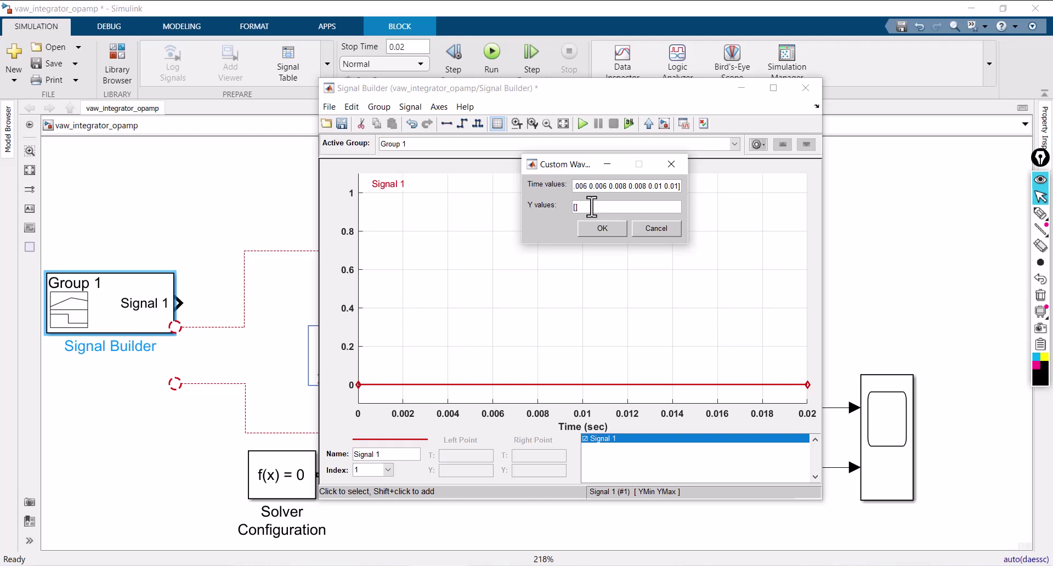
type("0  0 1 1 0 0 1 1 0 1")
left_click(610, 230)
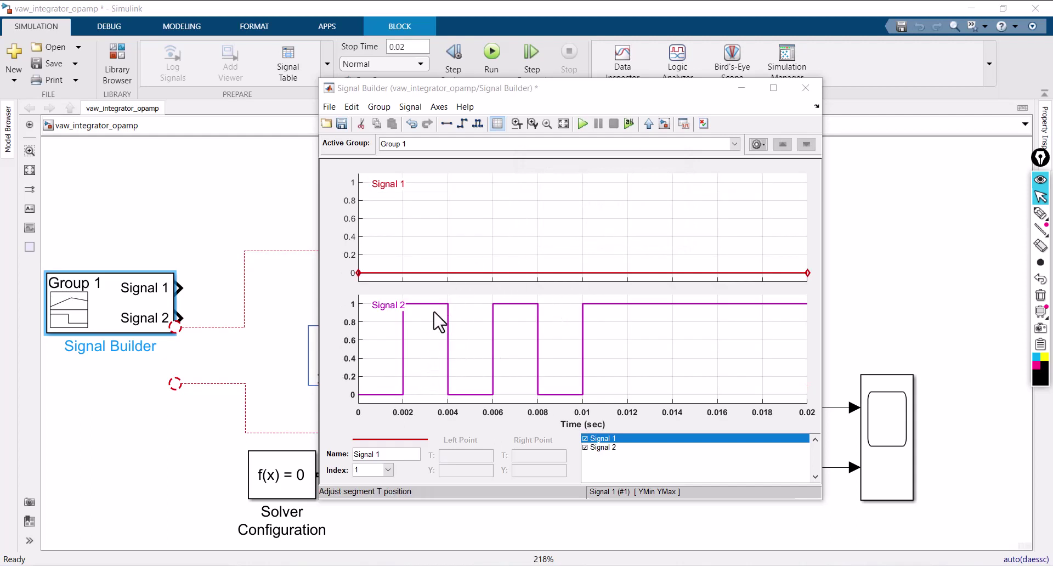
Step: Delete the flat Signal 1 from all groups in the Signal Builder
right_click(521, 205)
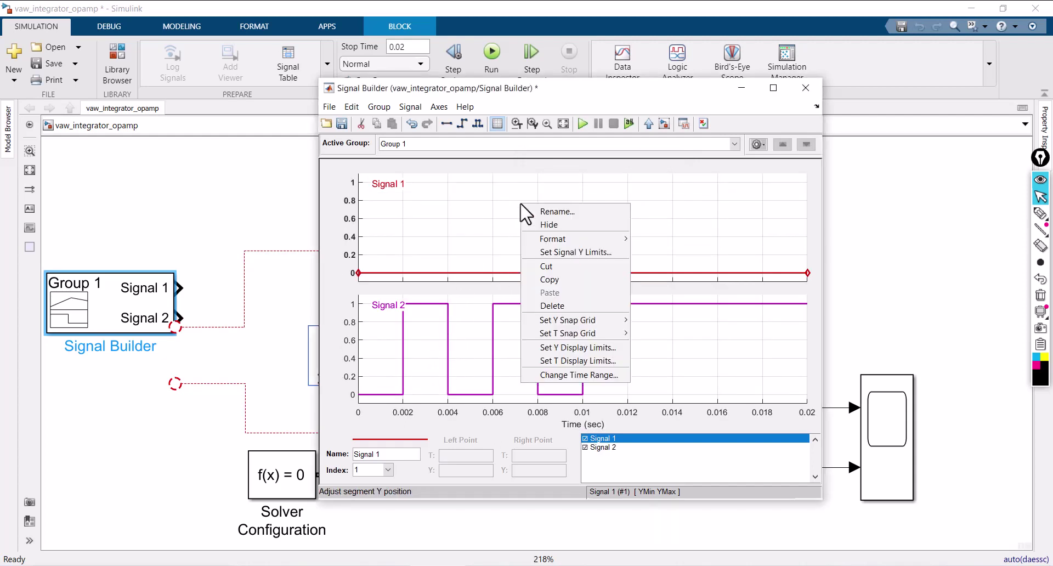
left_click(552, 304)
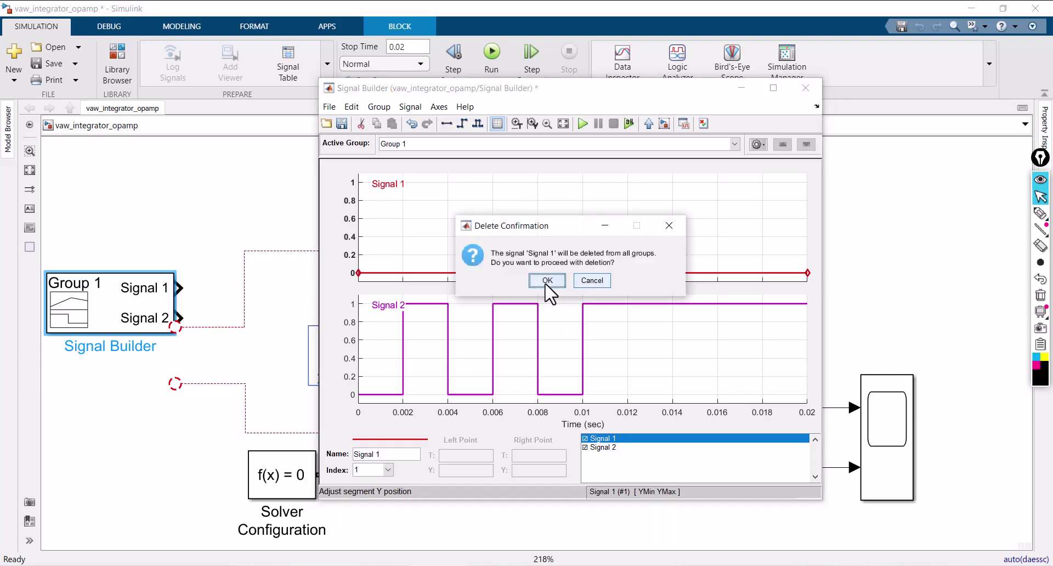
left_click(547, 280)
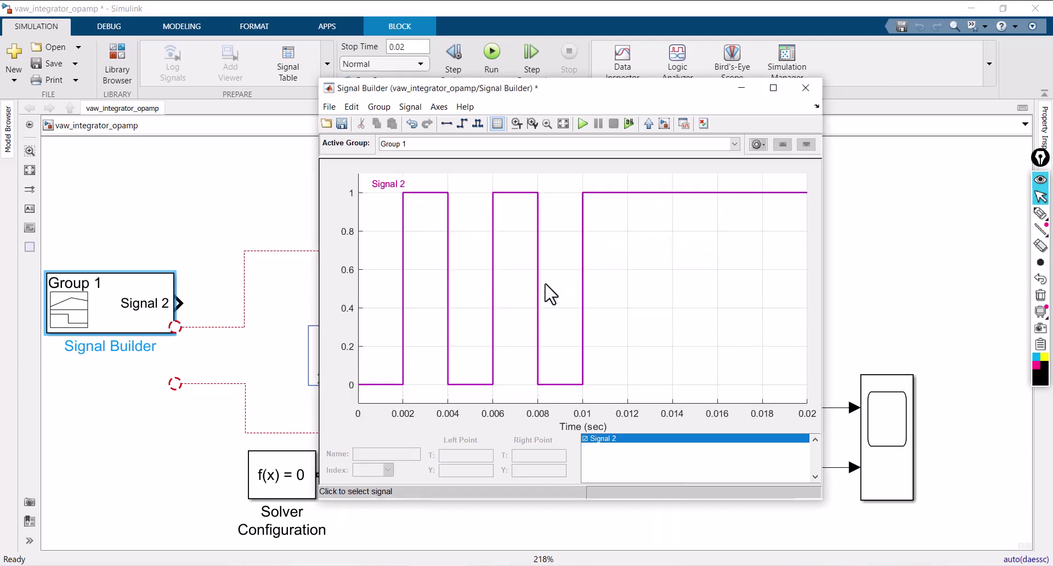
Step: Set the Signal Builder's maximum time to 0.01, and save and close the signal editor
left_click(445, 107)
left_click(461, 125)
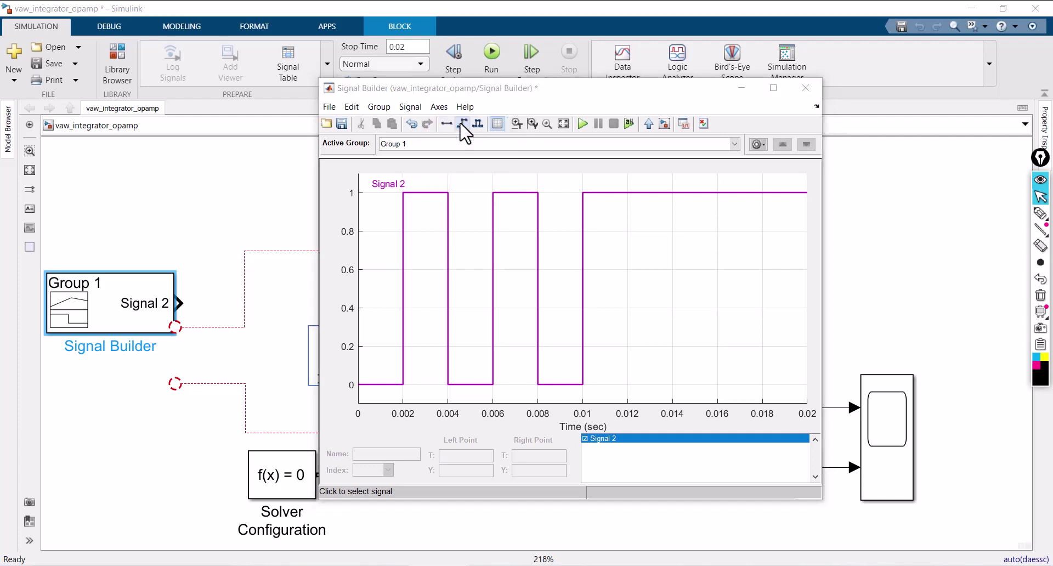
left_click(531, 86)
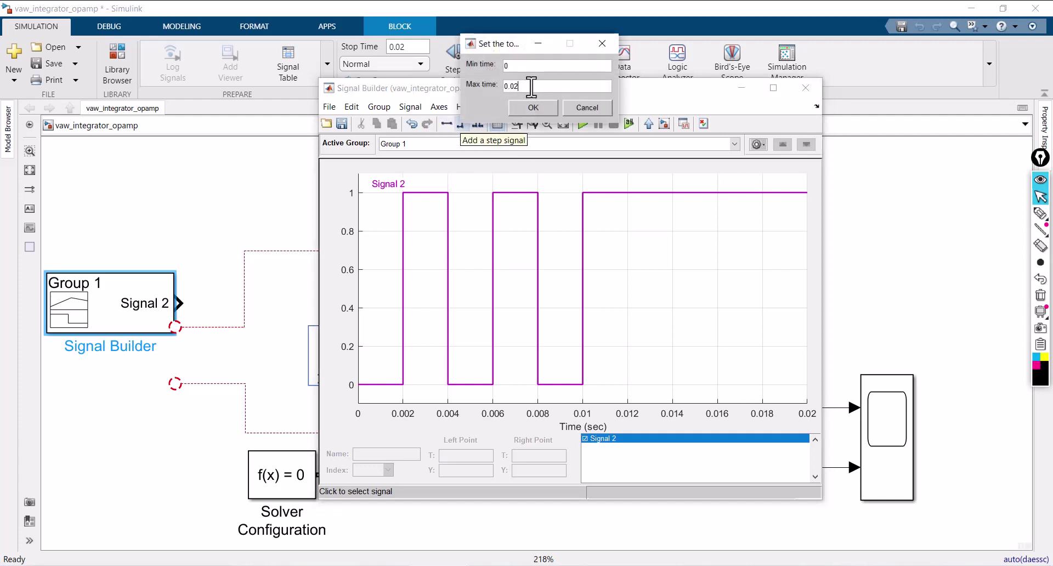
key("BackSpace")
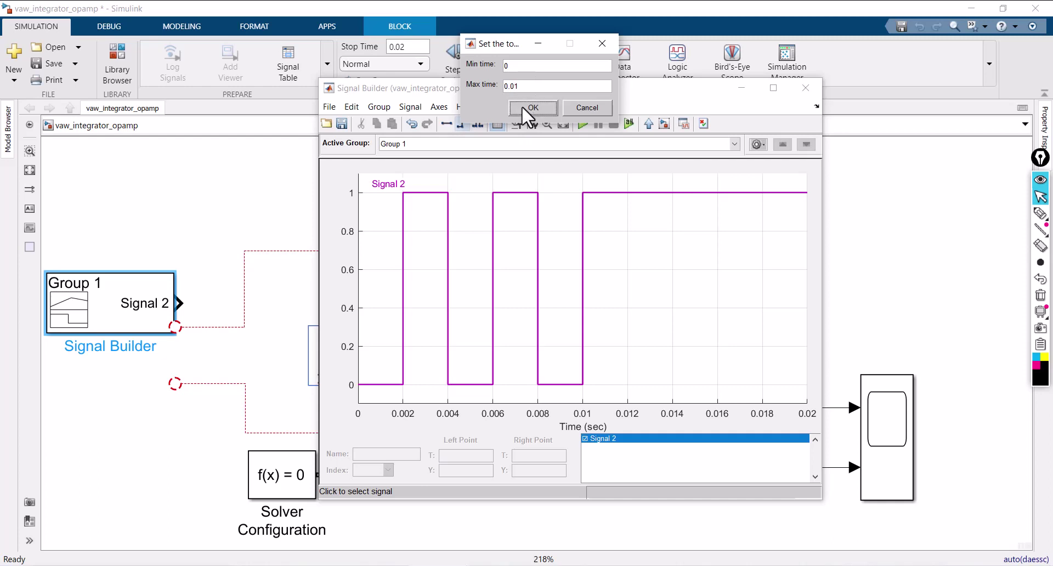
left_click(521, 107)
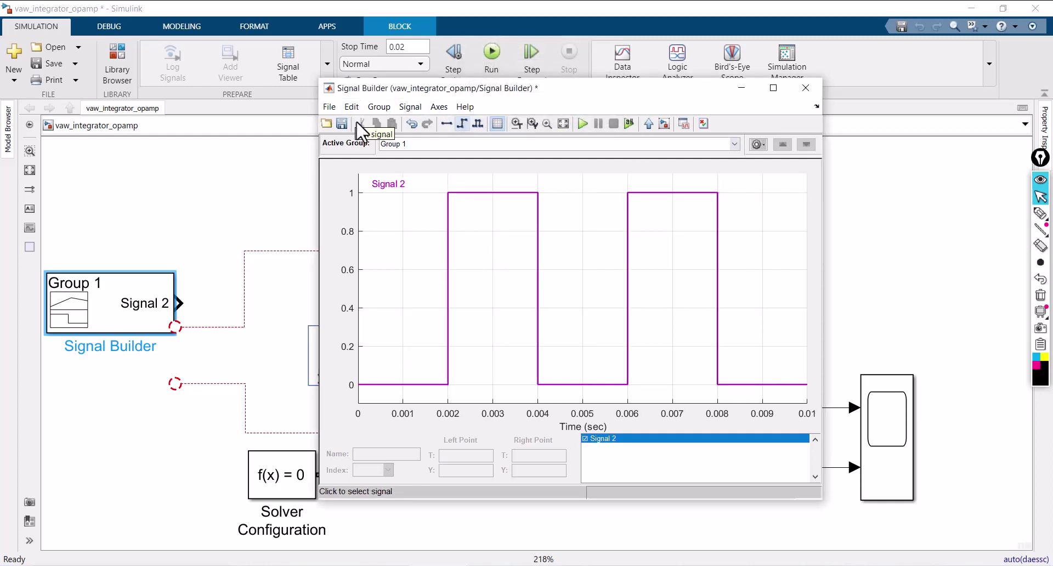
left_click(804, 90)
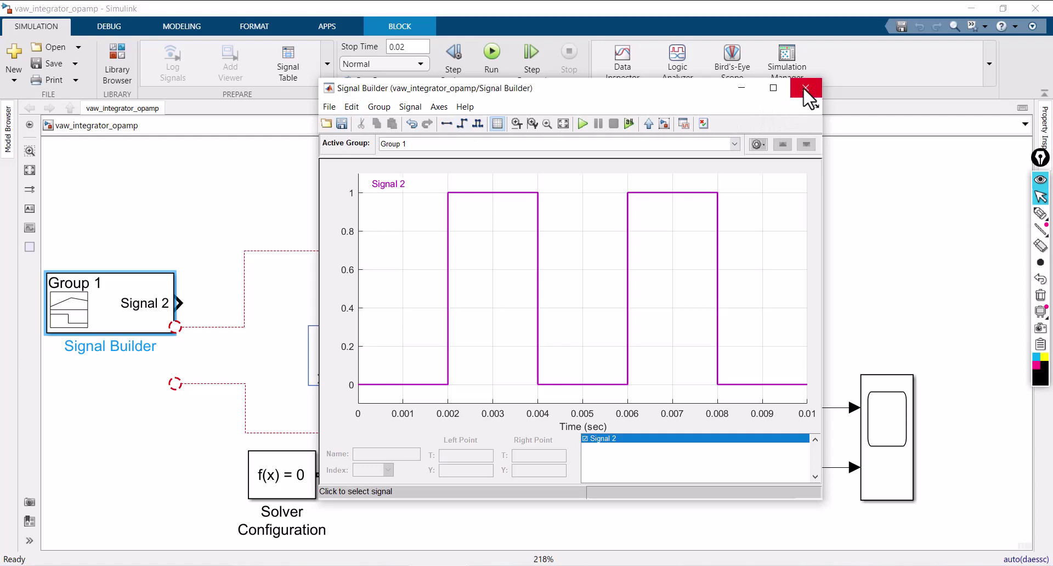
Step: Set the model's simulation stop time to 0.01
left_click(411, 46)
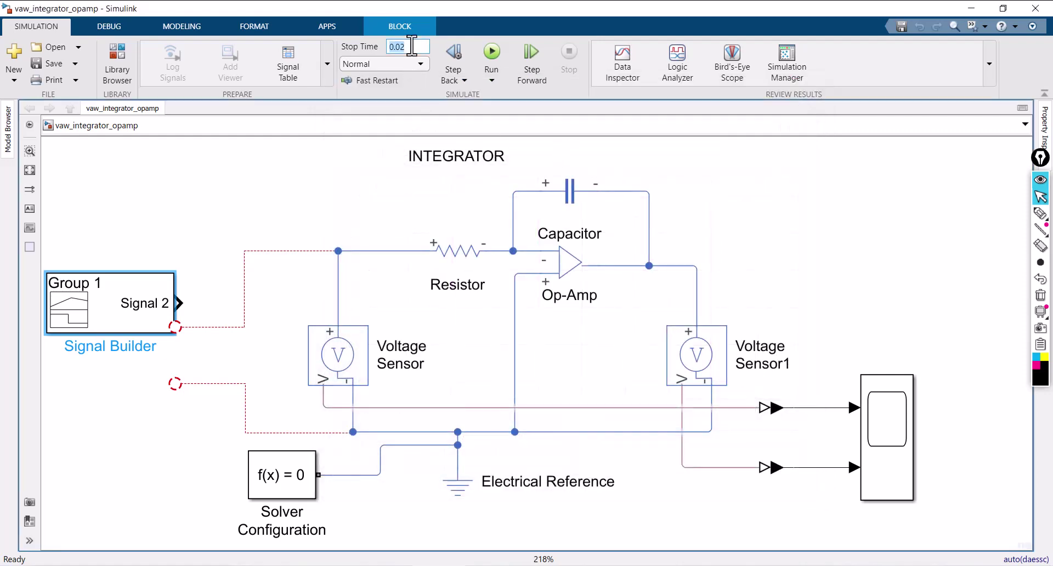
left_click(414, 48)
key("BackSpace")
left_click(223, 211)
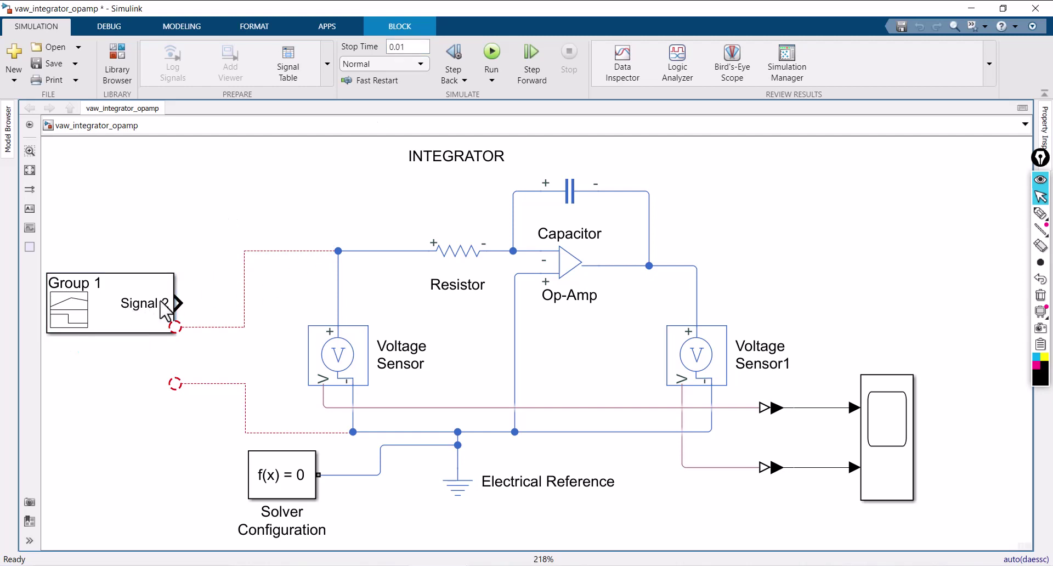
Step: Move the Signal Builder block down and away from the two unconnected wire ends, leaving room for a source
left_click_drag(160, 302, 76, 393)
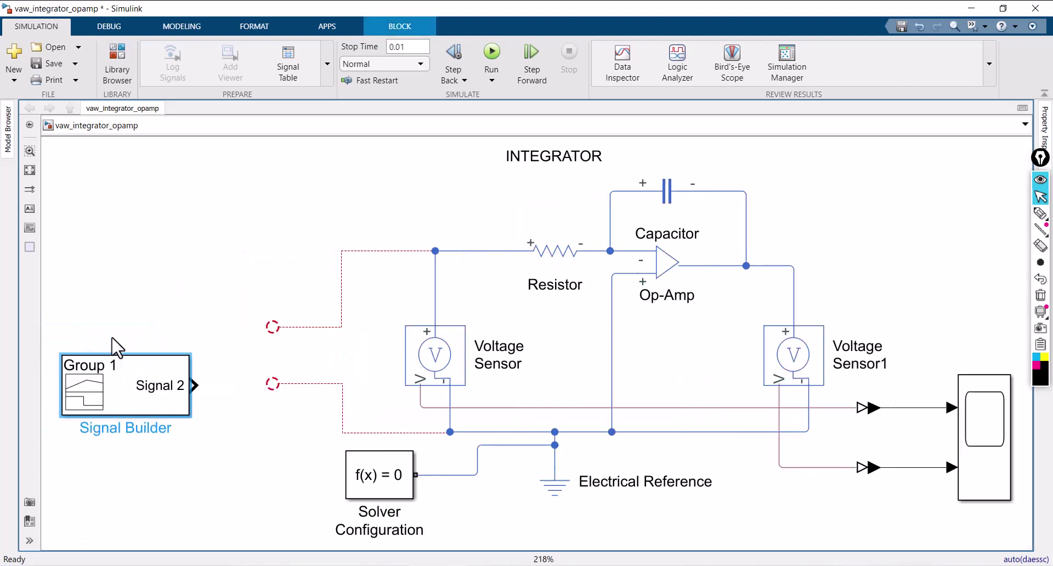
mouse_move(151, 386)
left_mouse_down()
mouse_move(146, 403)
mouse_move(137, 386)
left_mouse_up()
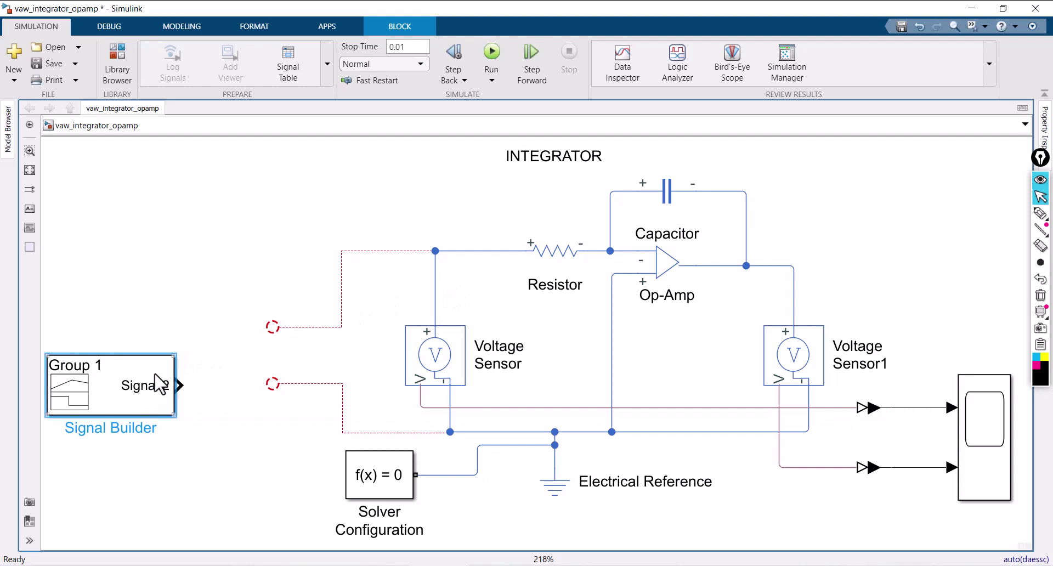
left_click_drag(125, 392, 129, 402)
left_click(188, 256)
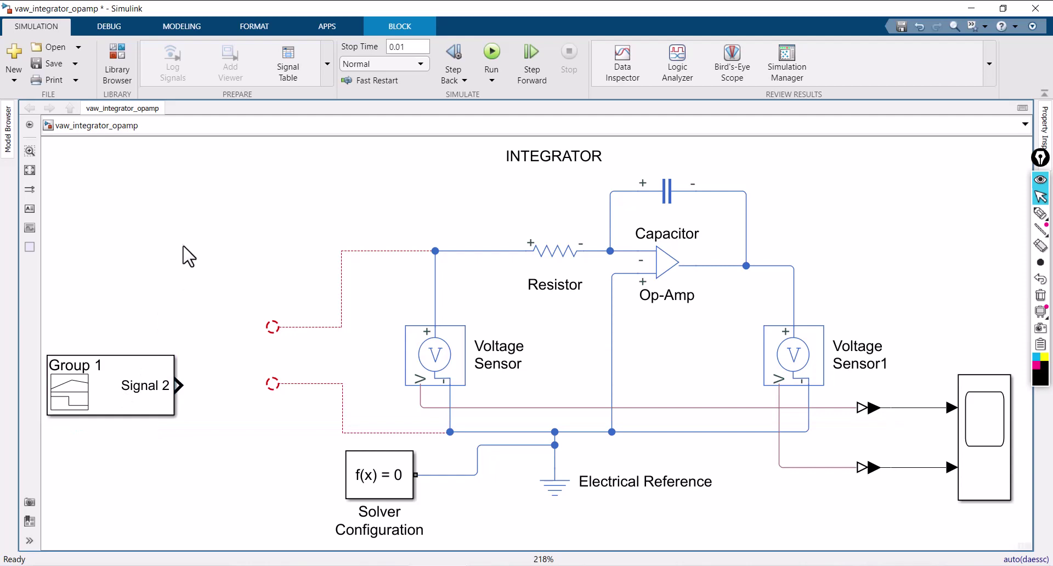
Step: Add a Controlled Voltage Source block from Electrical/Specialized Power Systems/Sources above the Signal Builder
double_click(184, 246)
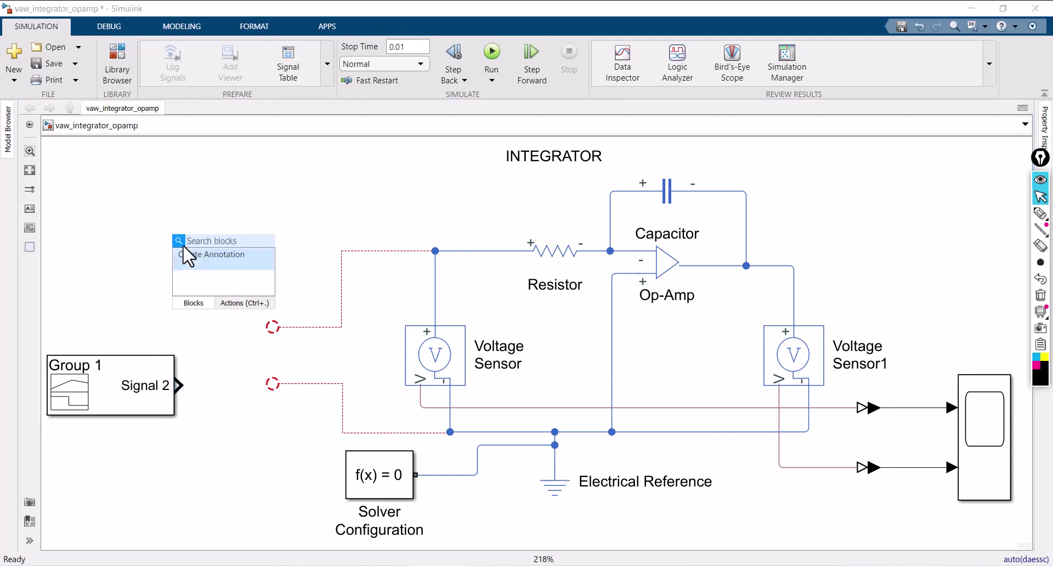
type("con")
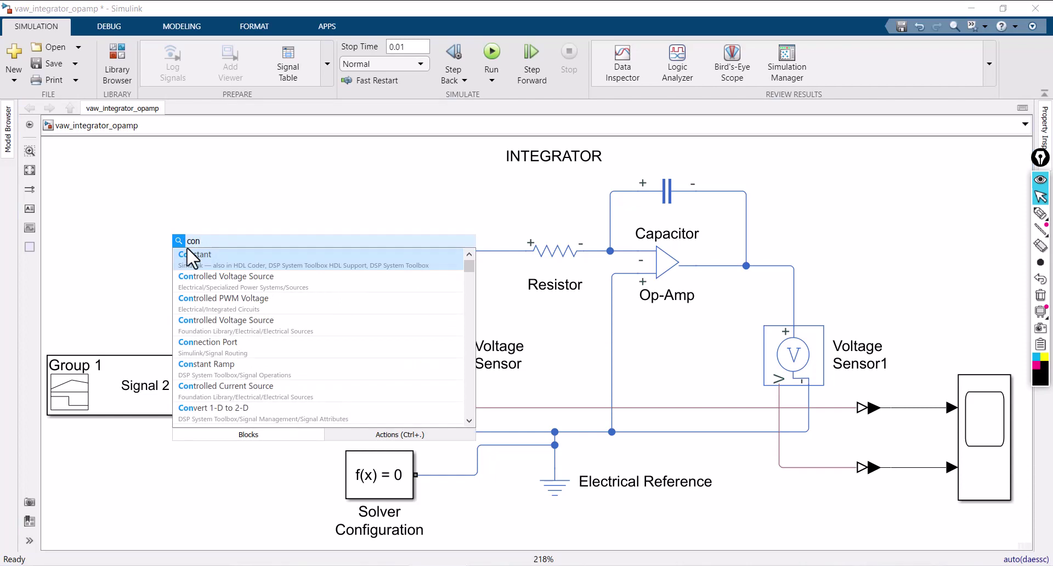
type("tr")
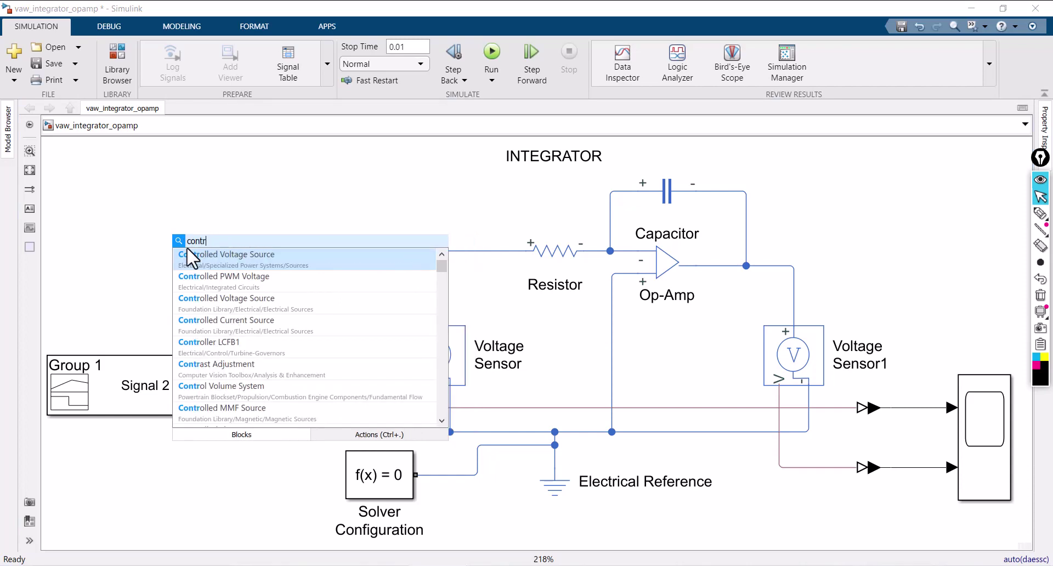
left_click(214, 258)
Step: Add a Controlled Voltage Source block from Foundation Library/Electrical/Electrical Sources near the unconnected wires
double_click(278, 228)
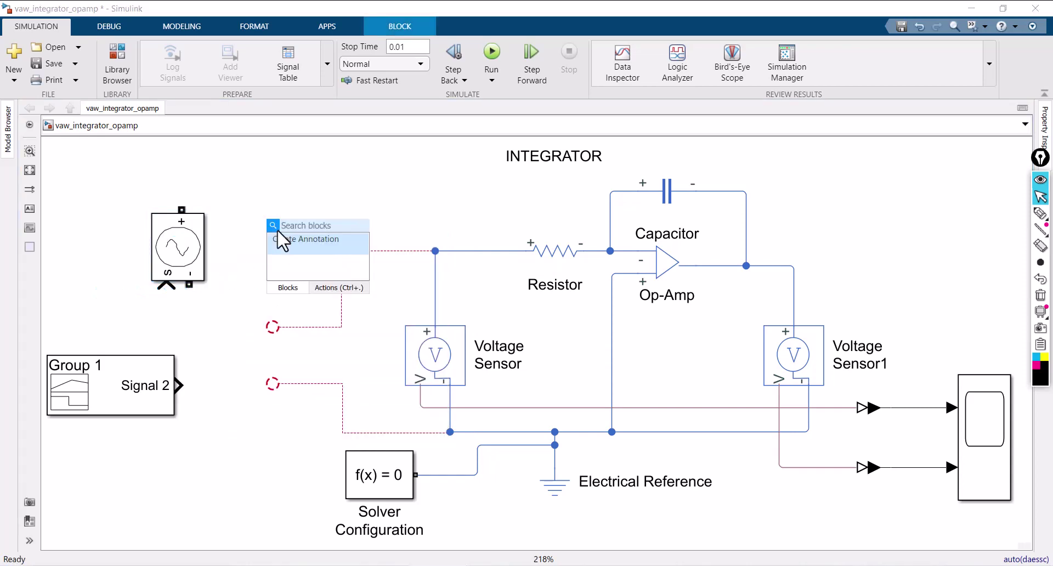
type("con")
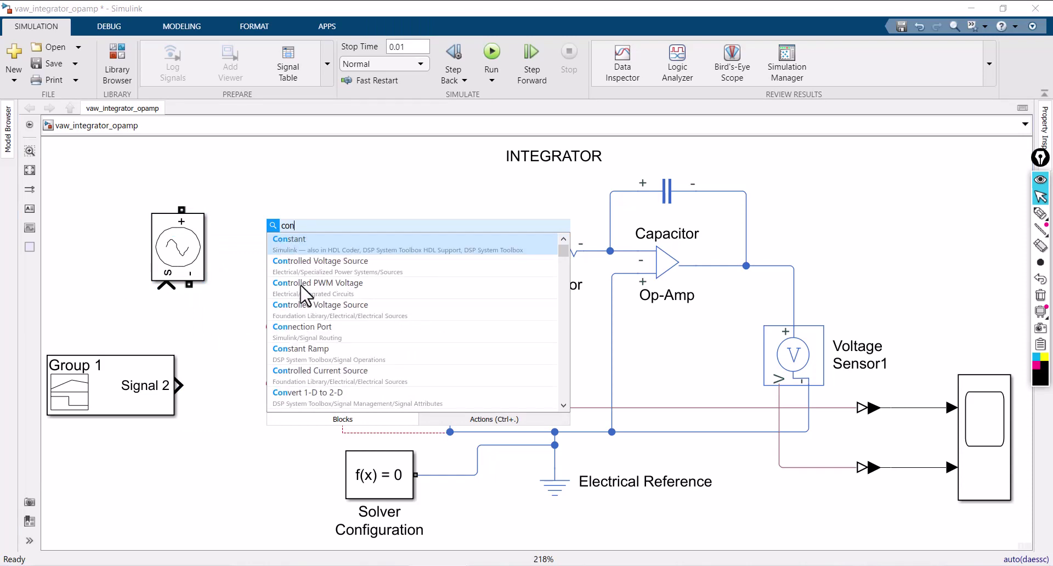
left_click(311, 314)
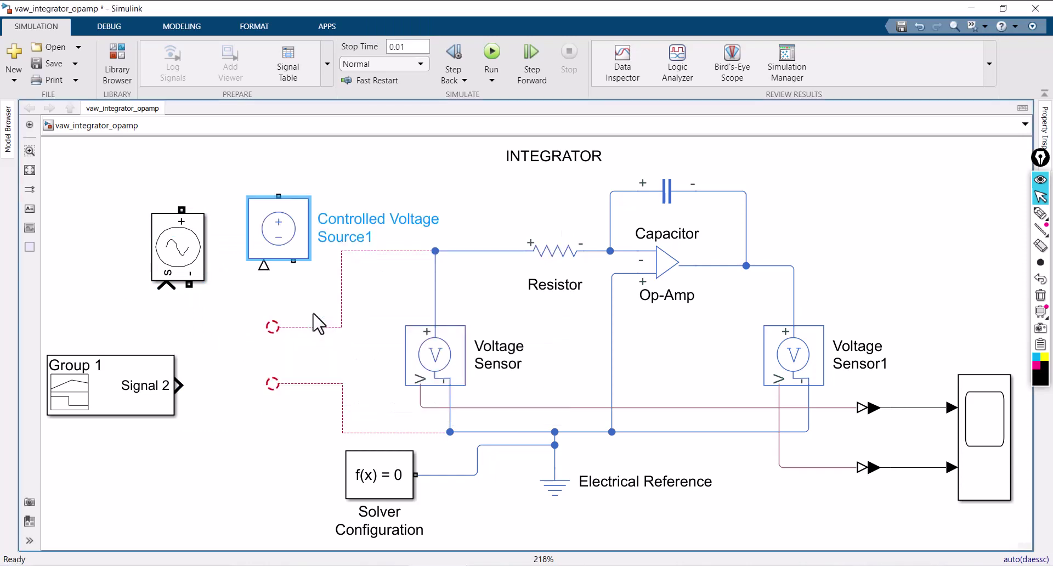
Step: Separate the two controlled voltage sources and delete the Specialized Power Systems one
left_click(199, 270)
left_click_drag(198, 270, 168, 254)
left_click(277, 222)
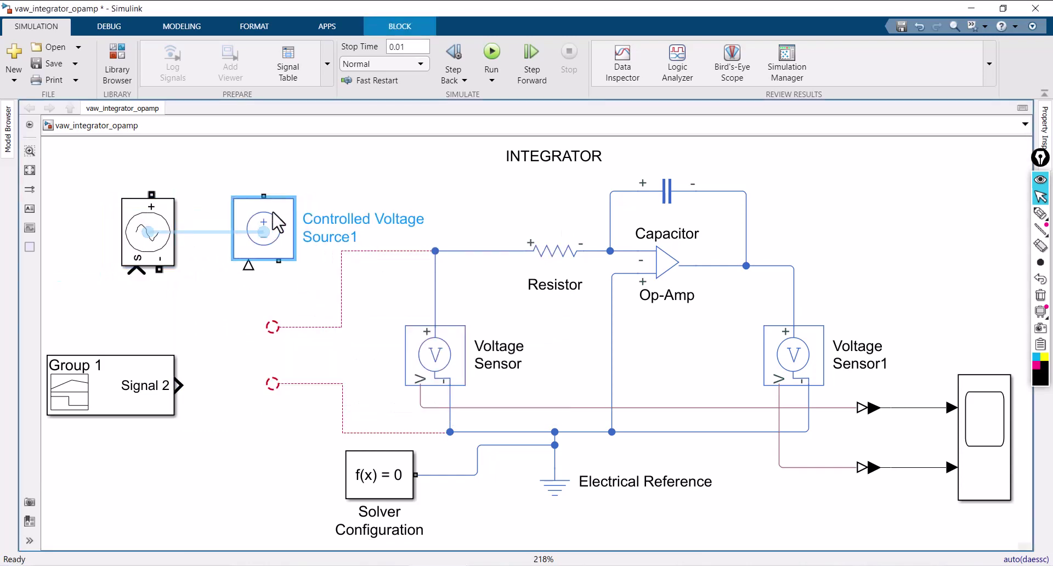
left_click_drag(277, 222, 284, 209)
left_click(156, 239)
key("Delete")
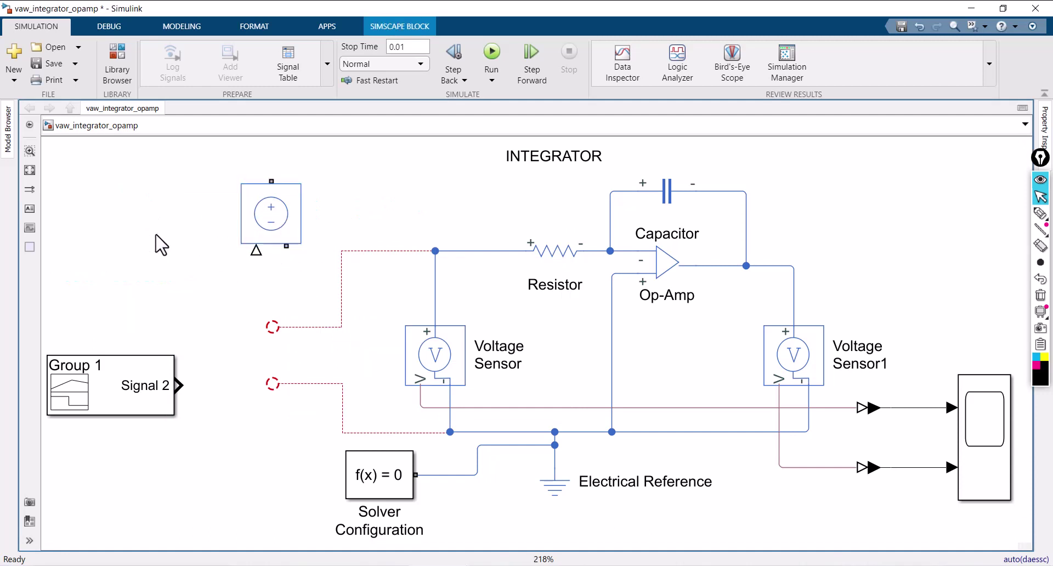
left_click(278, 221)
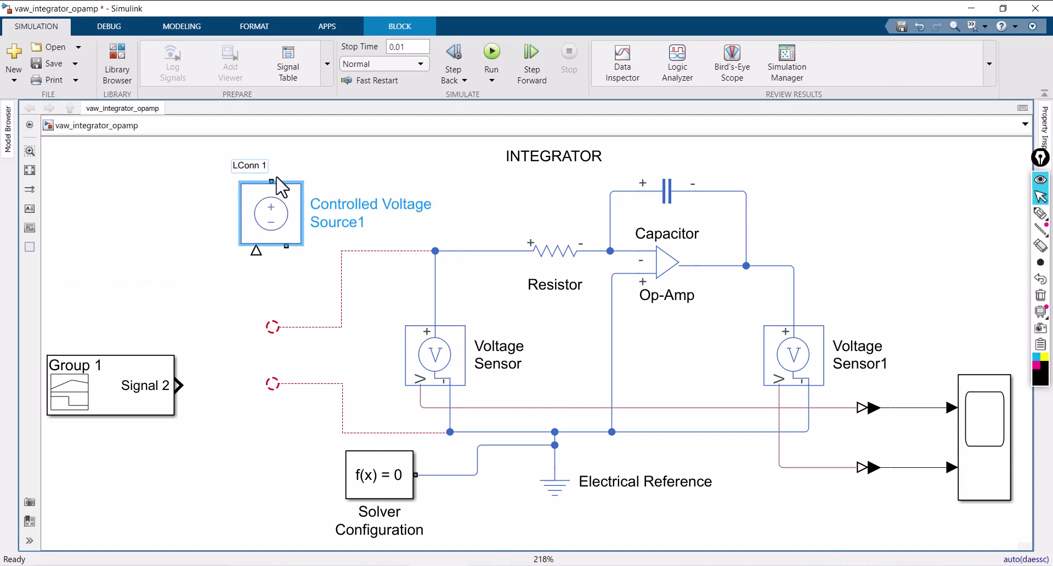
Step: Add a Simulink-PS Converter block, line it up with the Signal Builder, and connect the Signal 2 output to its input
double_click(218, 308)
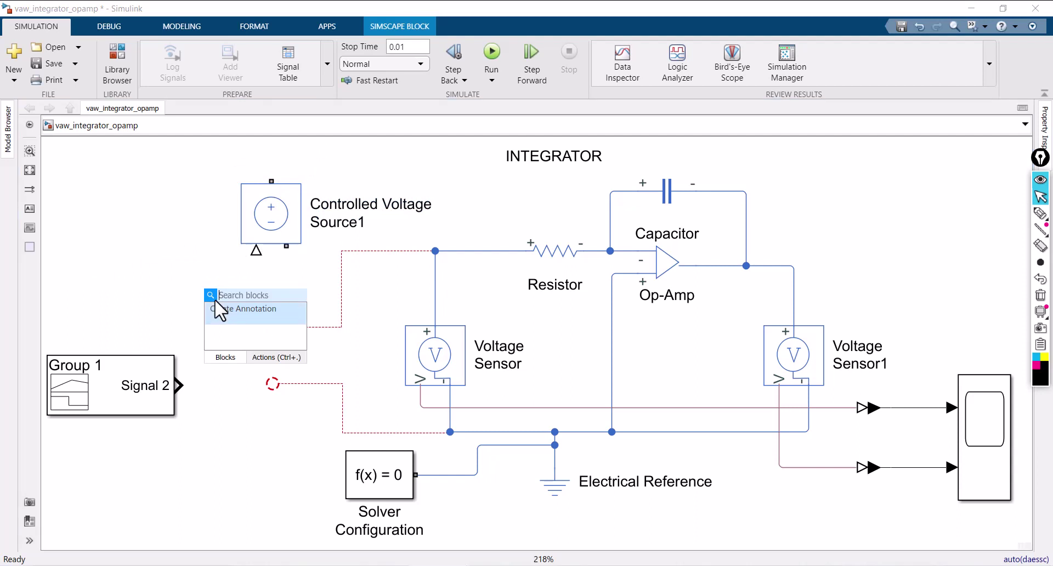
type("si")
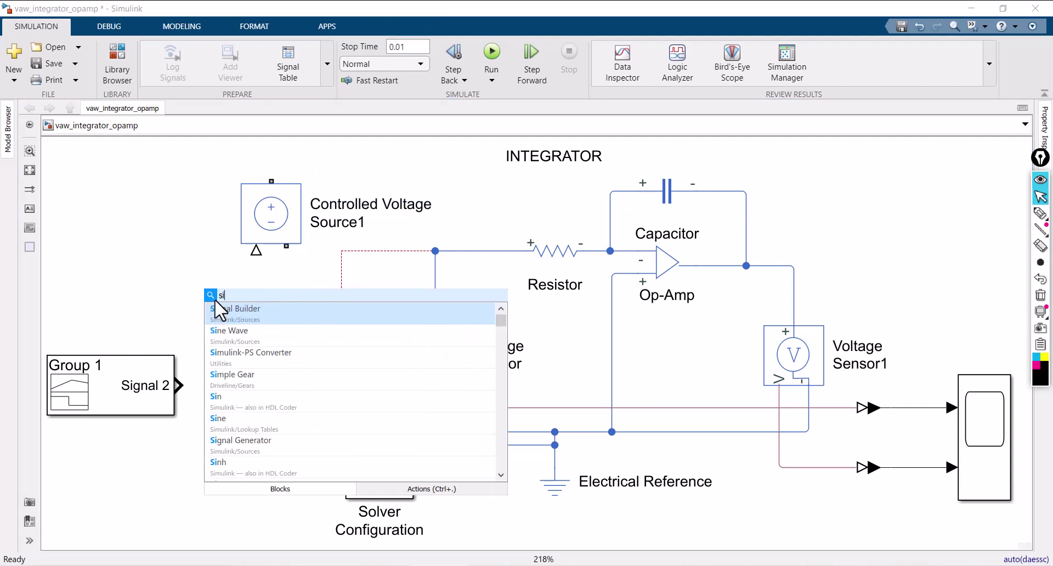
left_click(283, 355)
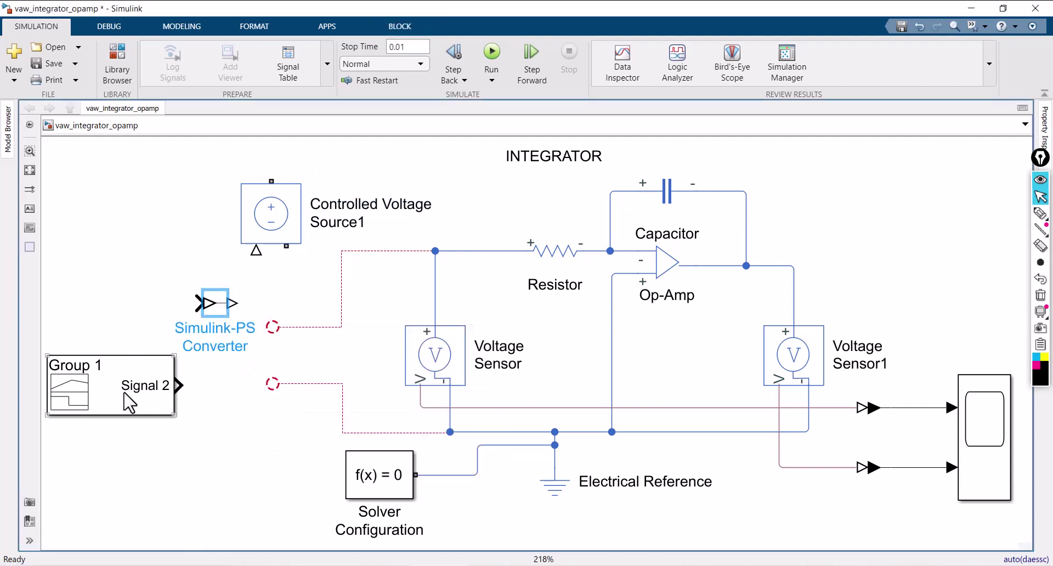
left_click_drag(129, 403, 54, 461)
left_click(219, 308)
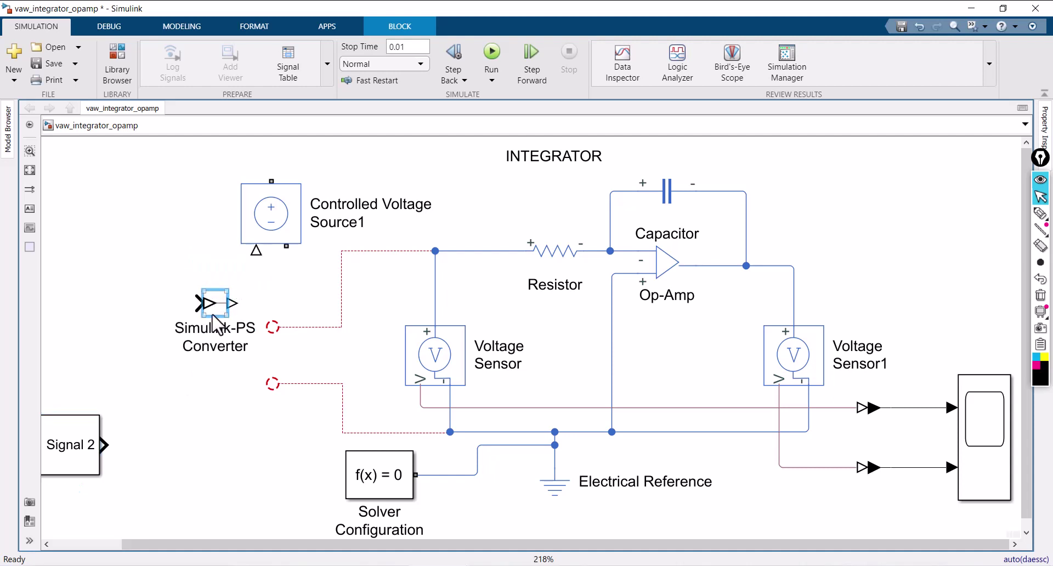
left_click_drag(215, 310, 157, 453)
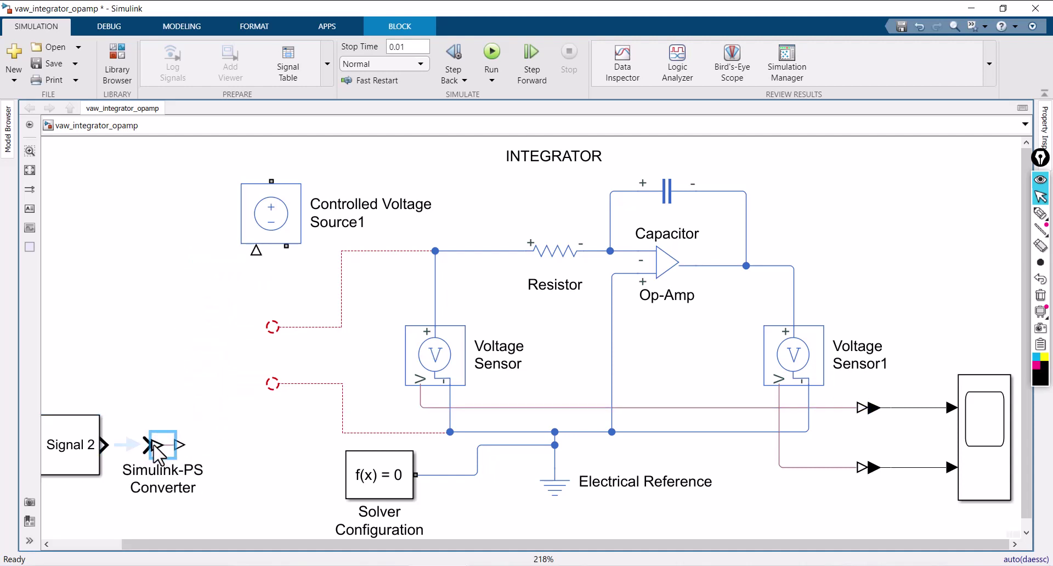
left_click(127, 444)
key("space")
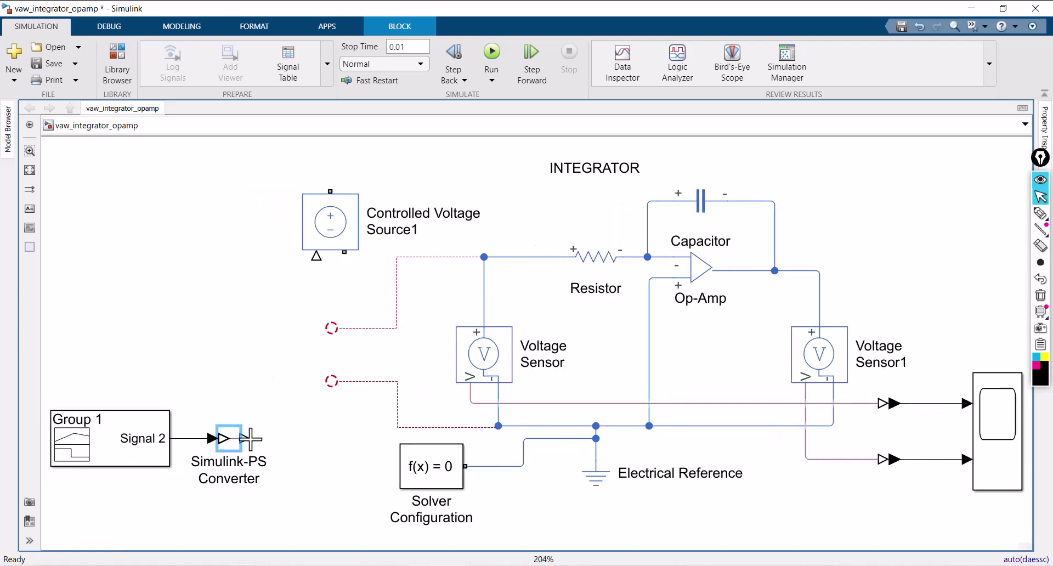
Step: Place the Controlled Voltage Source beside the open wire ends and wire it to the Simulink-PS Converter and both open circuit lines
left_click_drag(314, 242, 258, 377)
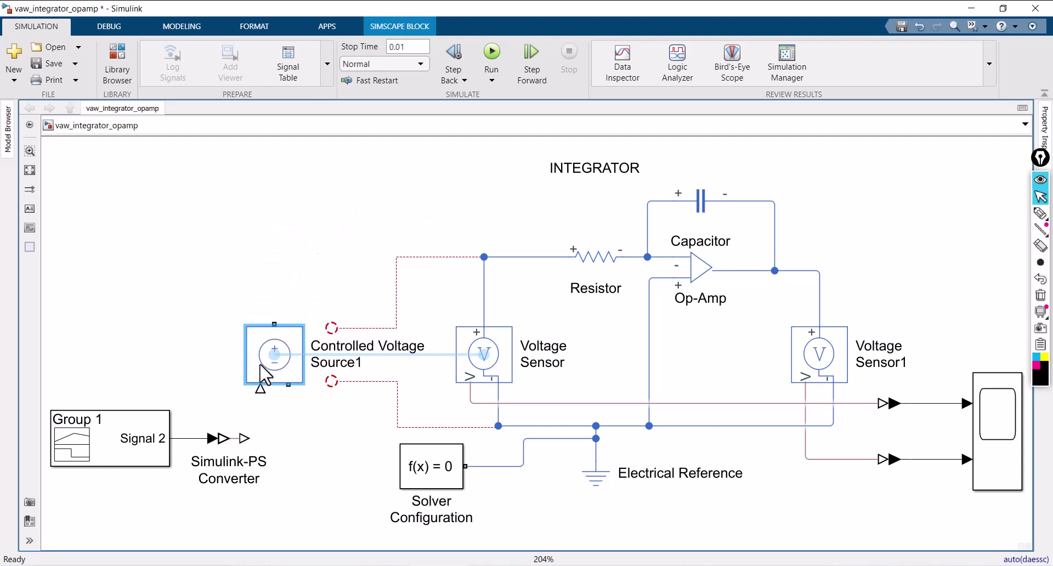
left_click_drag(244, 438, 261, 390)
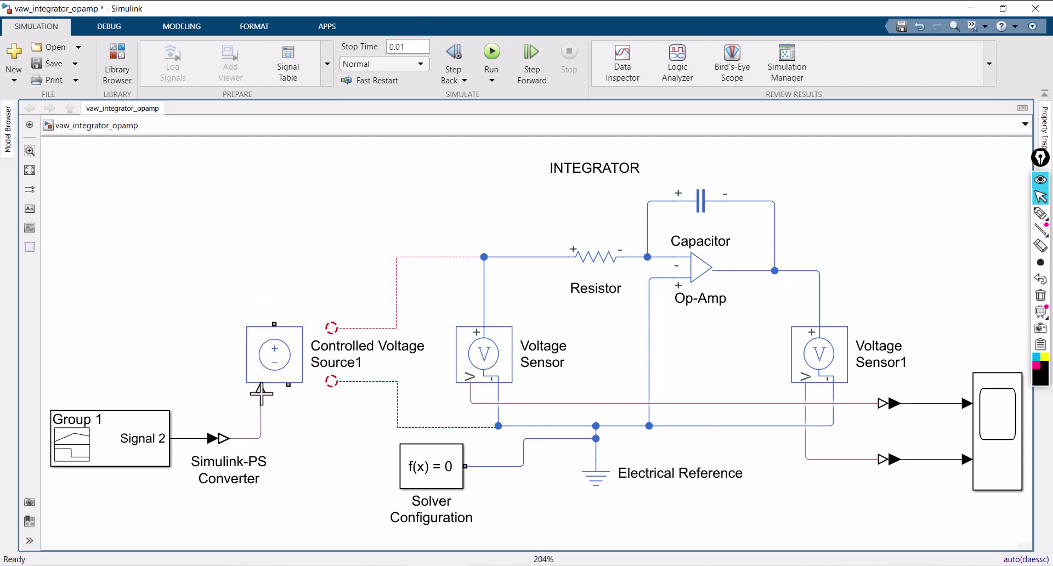
mouse_move(274, 324)
left_mouse_down()
mouse_move(295, 316)
mouse_move(332, 328)
left_mouse_up()
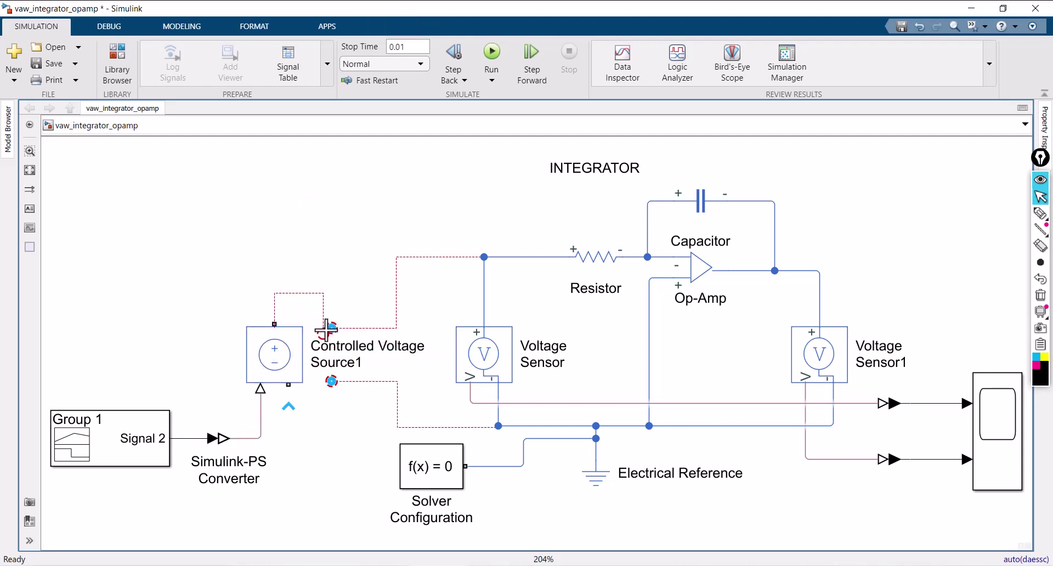
left_click_drag(296, 394, 331, 380)
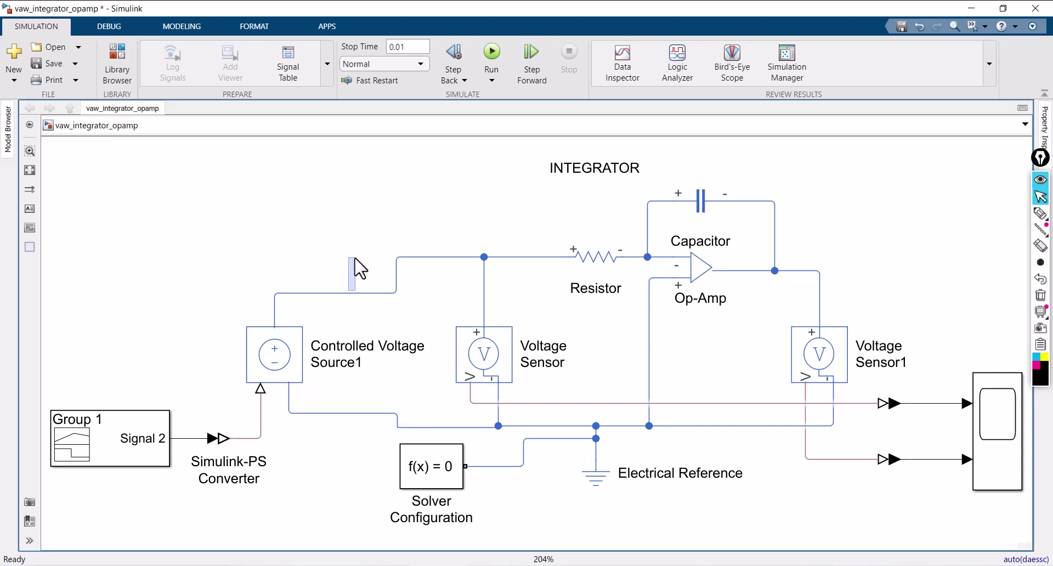
Step: Straighten the source's upper and lower wires and shift the Controlled Voltage Source slightly closer to the voltage sensor
left_click_drag(327, 294, 337, 263)
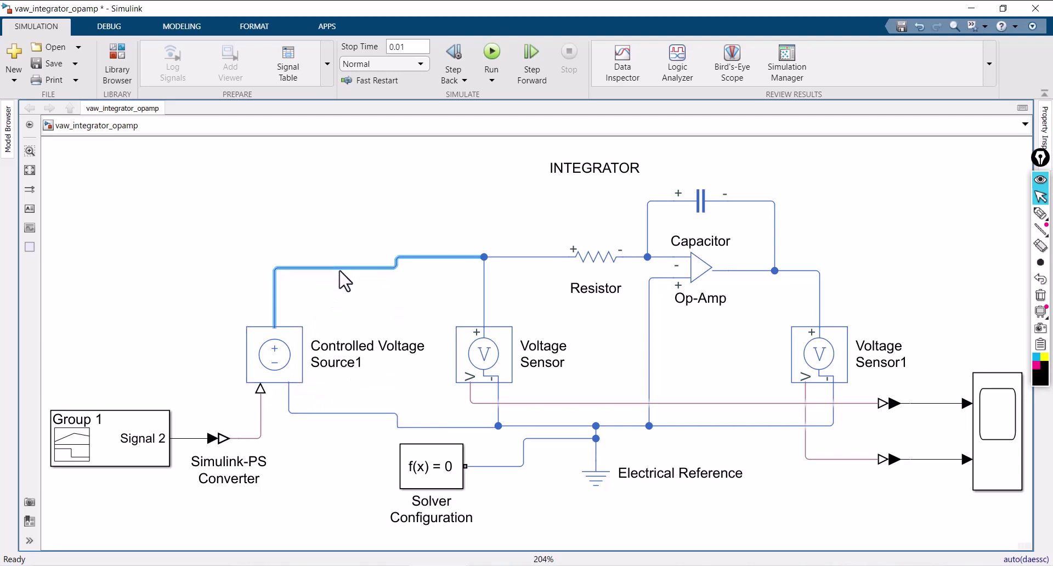
left_click_drag(327, 413, 329, 427)
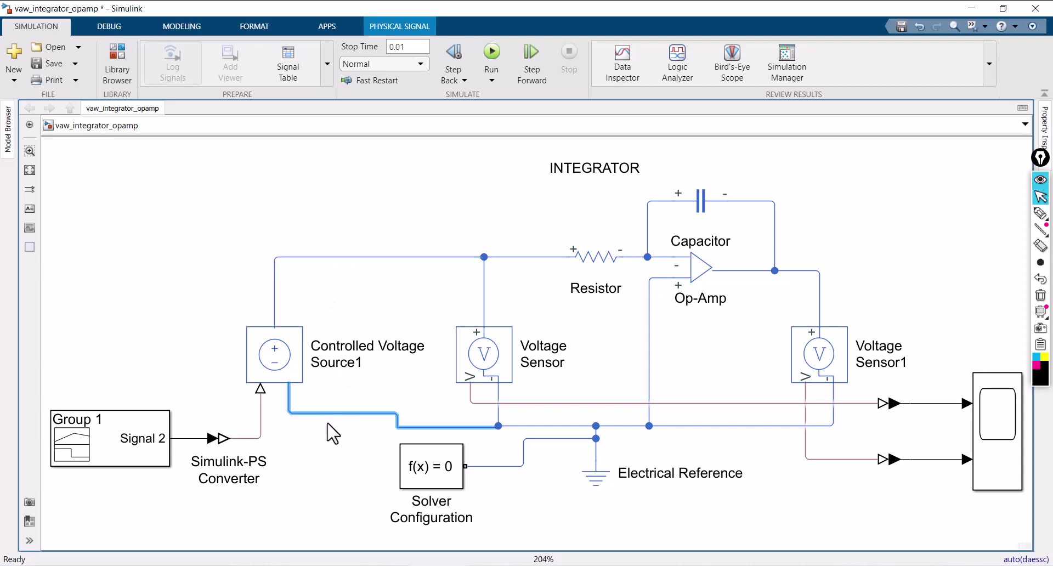
left_click_drag(301, 333, 330, 350)
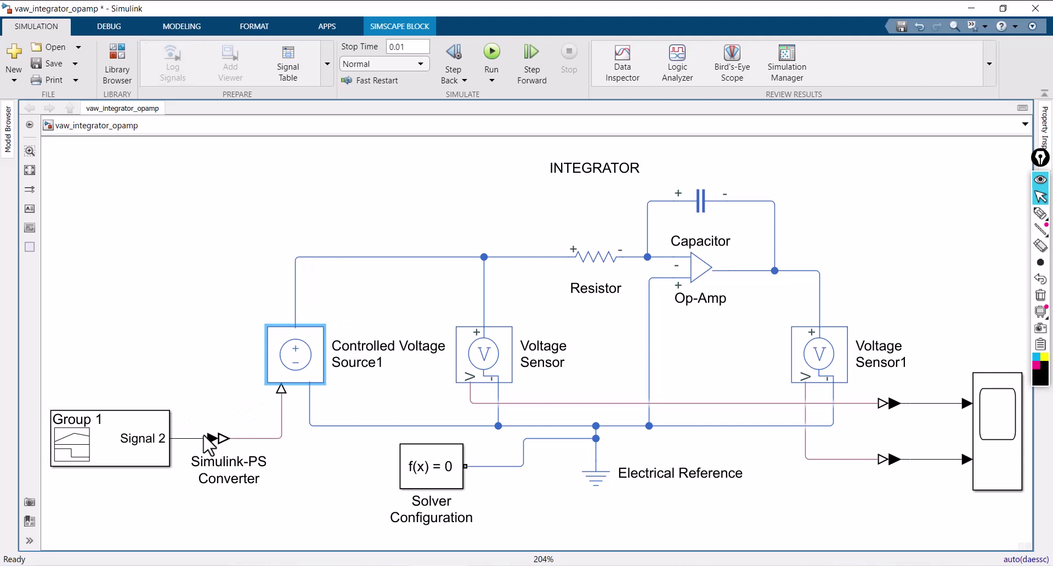
left_click(230, 270)
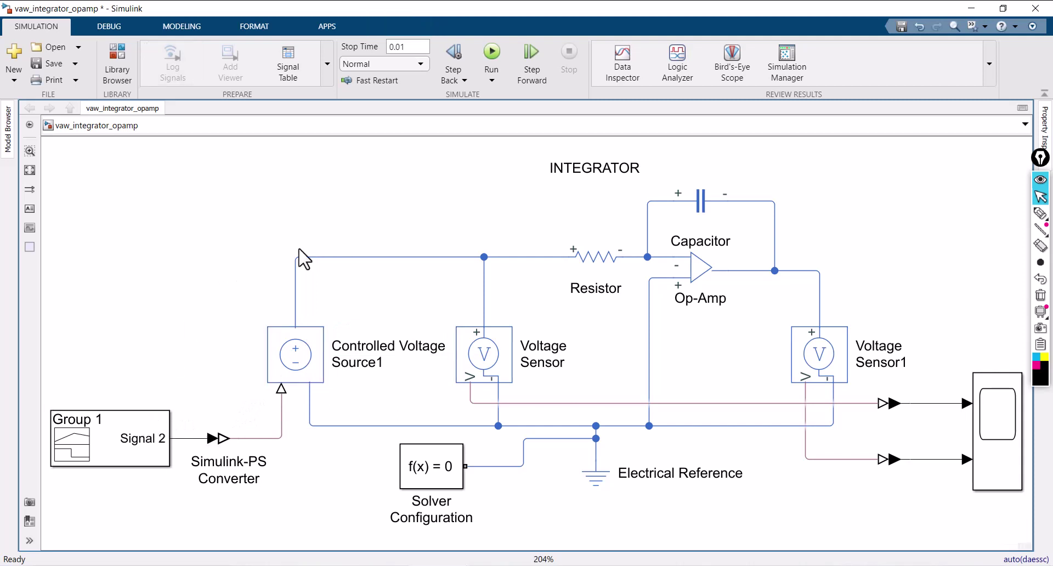
Step: Move the INTEGRATOR title above the input voltage sensor and save the model
left_click_drag(581, 181, 485, 195)
left_click(637, 161)
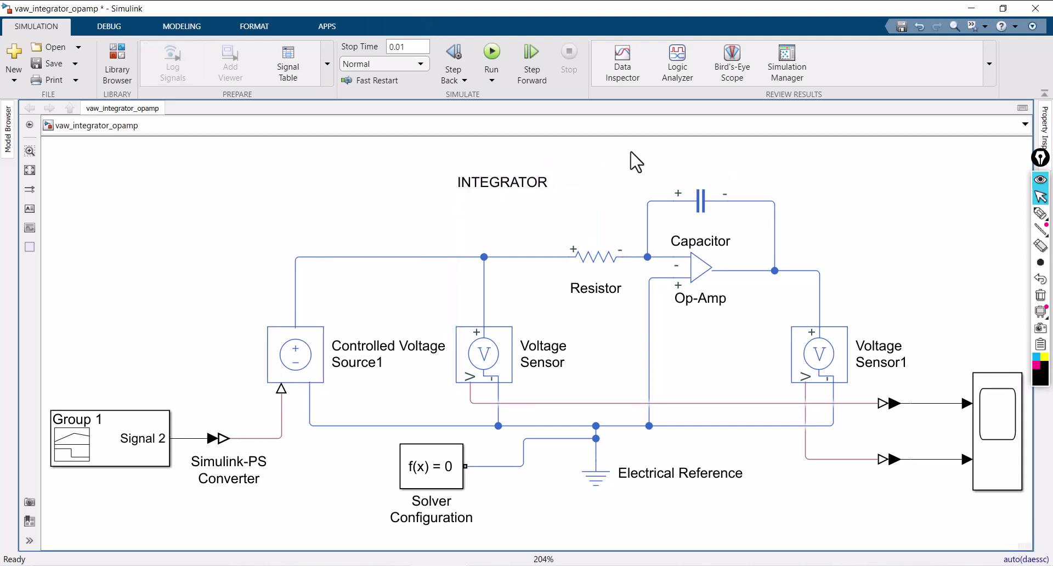
scroll(625, 160, "down", 1)
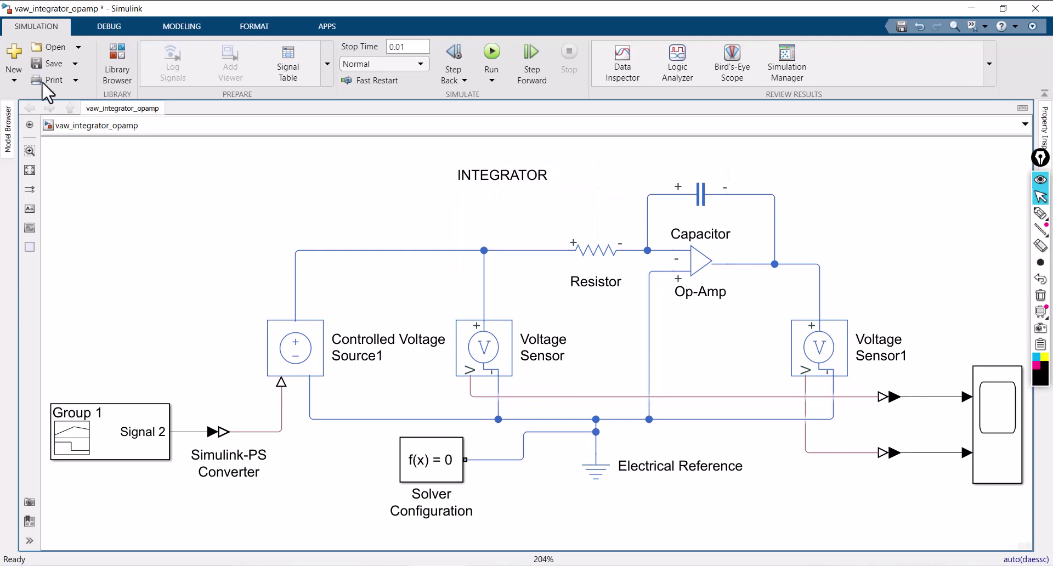
left_click(39, 64)
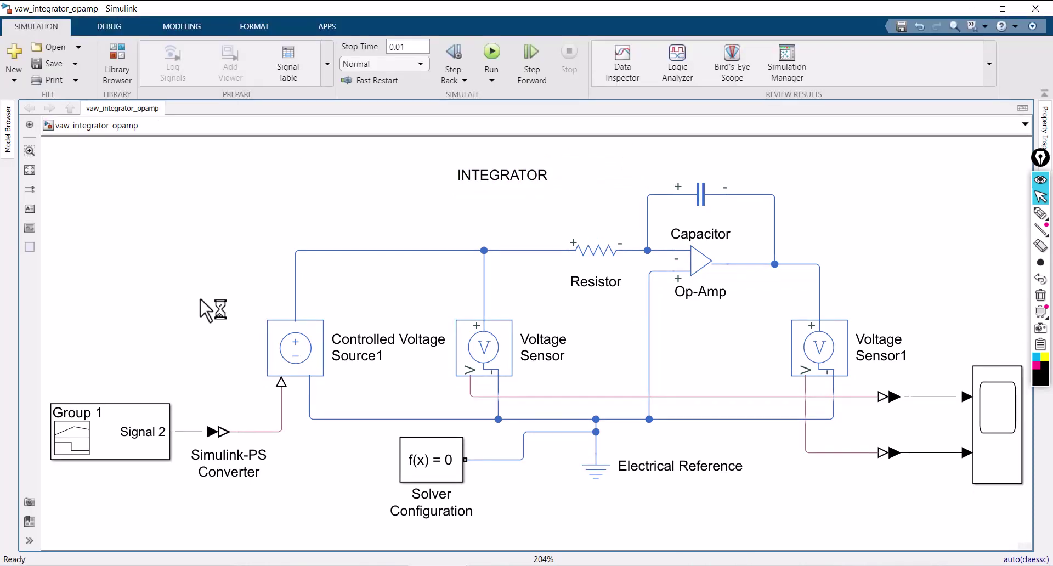
Step: Review the theoretical square-wave integrator waveforms on the PowerPoint slide and return to the Simulink model
key("alt+Tab")
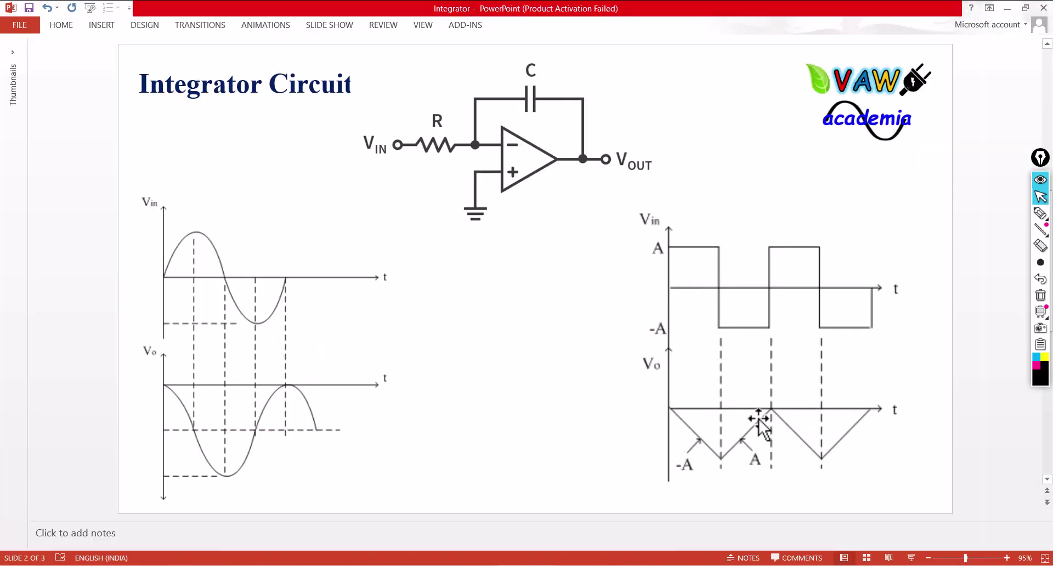
left_click(1008, 9)
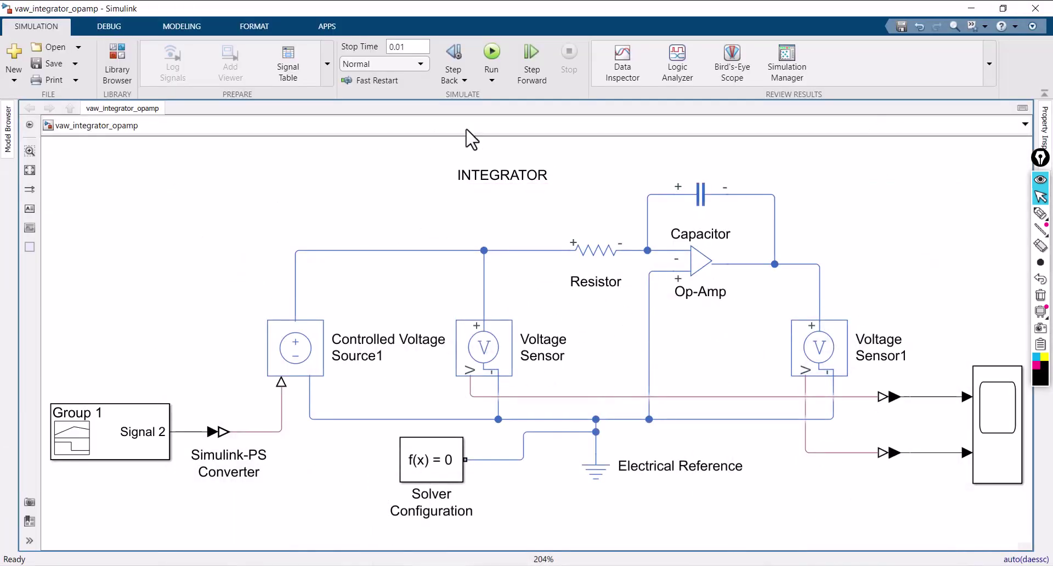
Step: Run the simulation, open the Scope, and scale its axes to fit the input and output waveforms
left_click(493, 51)
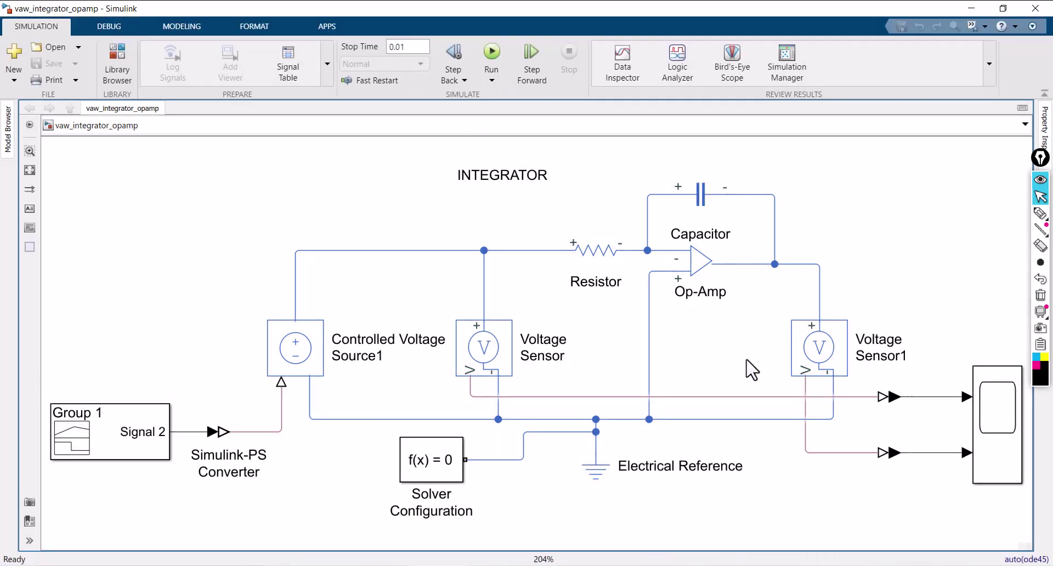
left_click(998, 422)
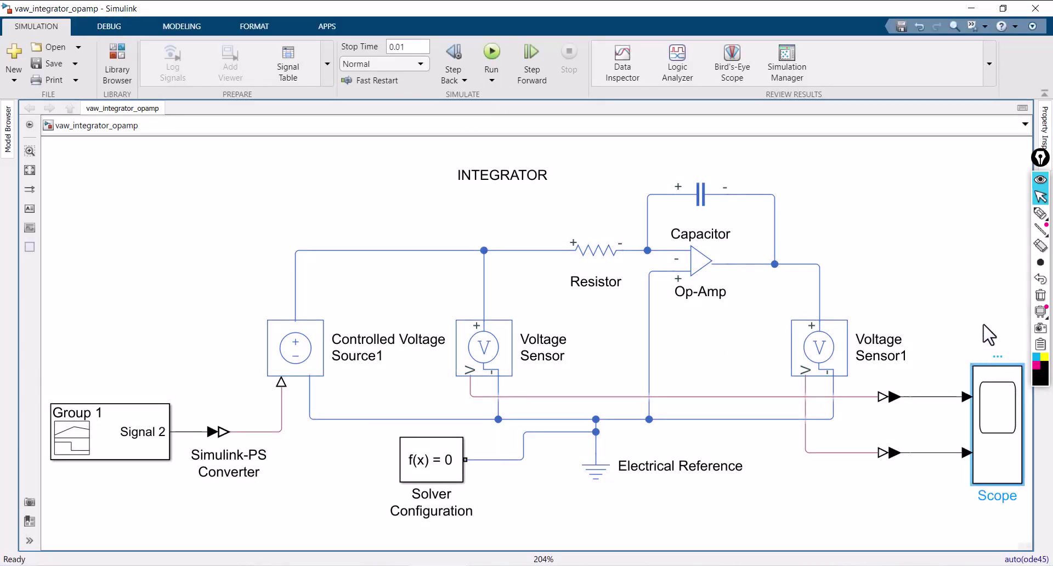
double_click(997, 419)
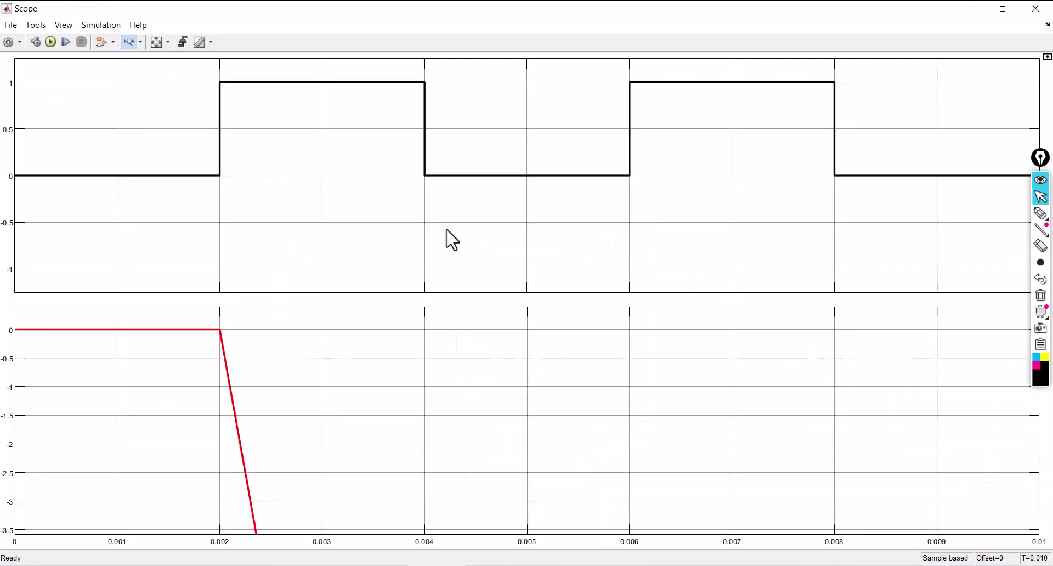
left_click(154, 48)
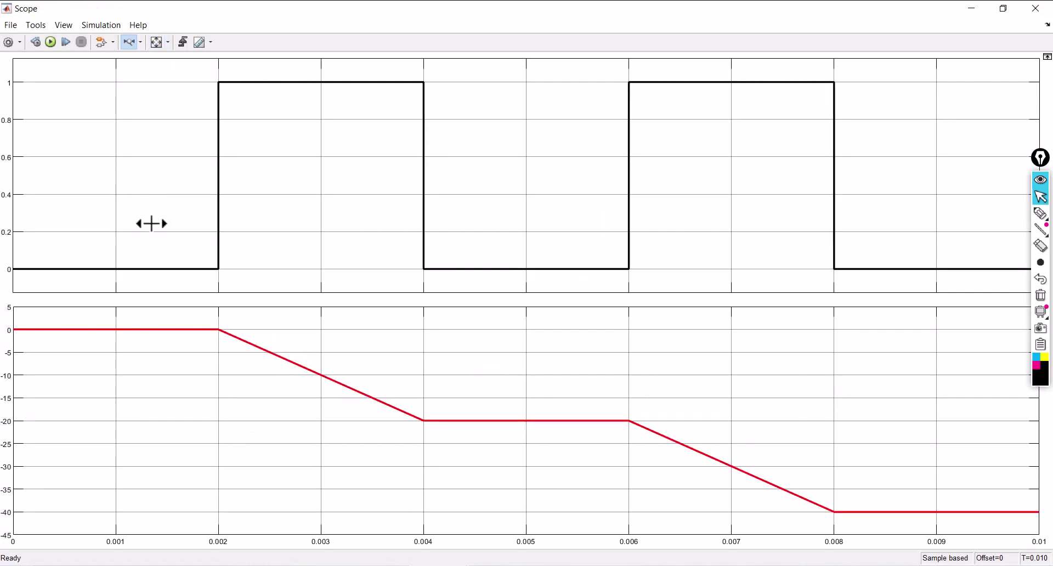
Step: Close the Scope, reopen it to recheck the input and output waveforms, and return to the model
left_click(1036, 9)
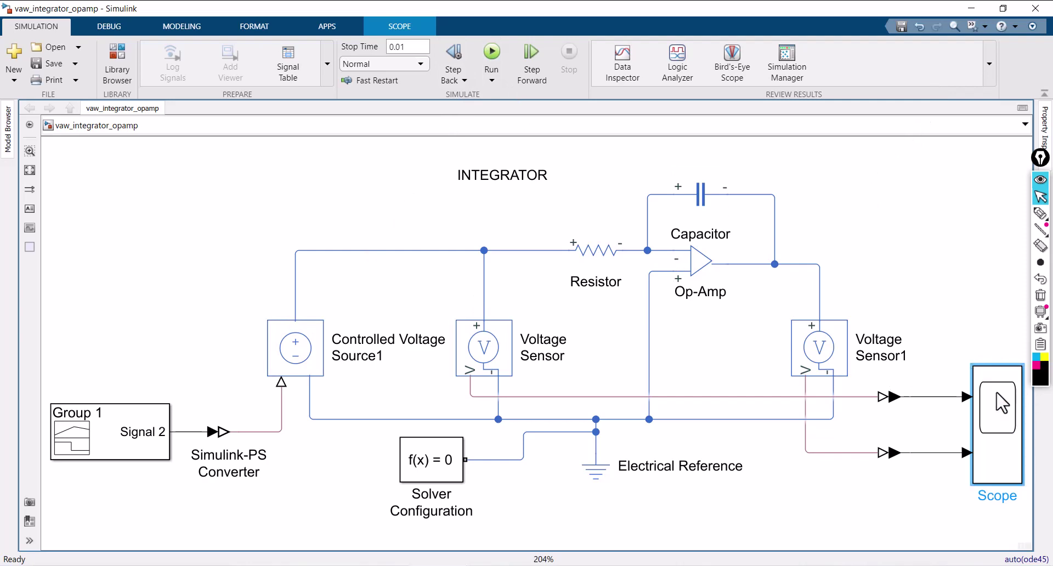
double_click(1002, 404)
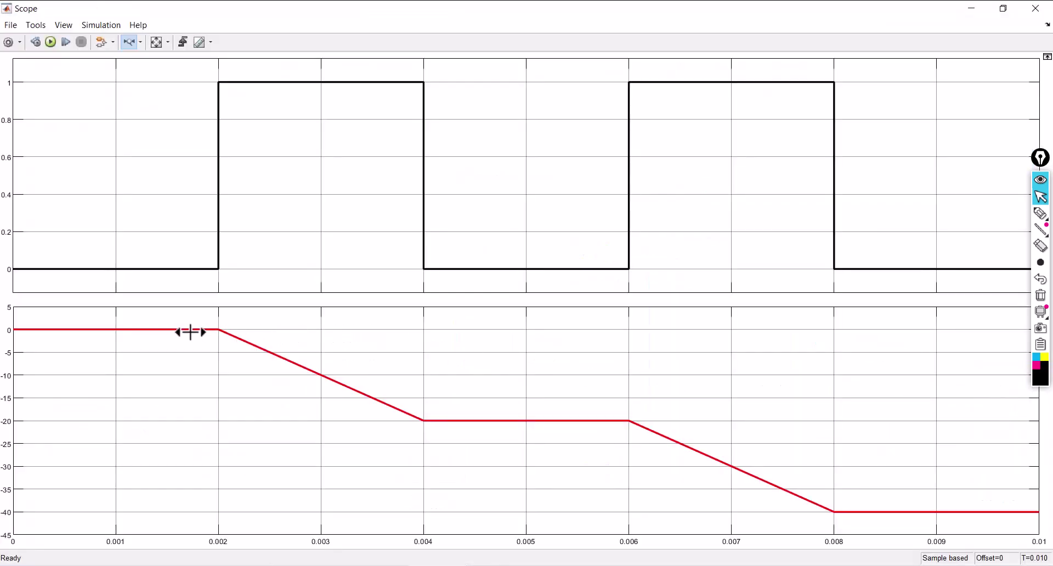
left_click(1035, 8)
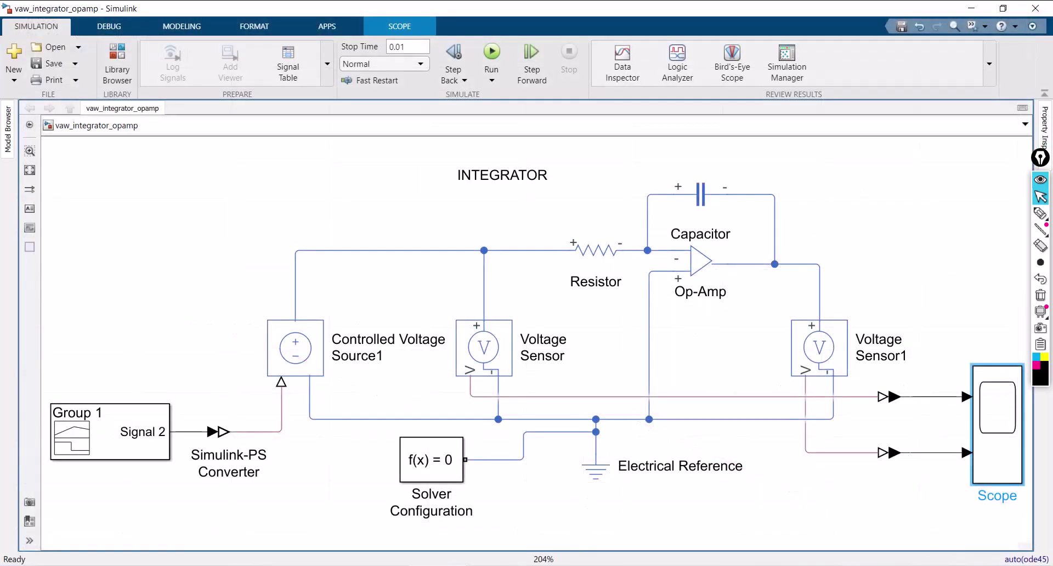
Step: Switch to the PowerPoint slide, circle the A and -A levels of the square-wave input, clear the marks and return to Simulink
left_click(425, 565)
left_click(1040, 214)
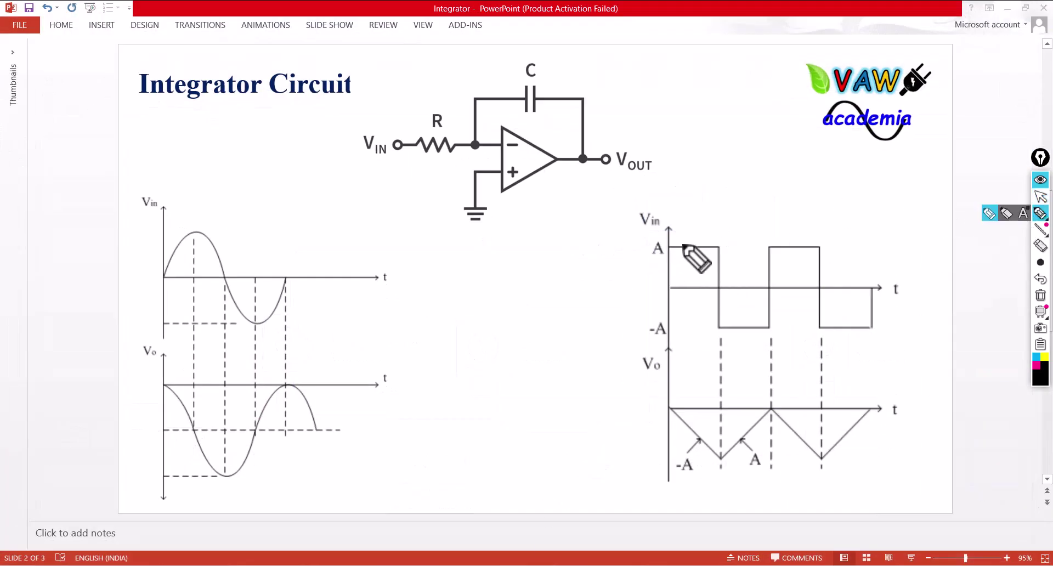
mouse_move(683, 245)
left_mouse_down()
mouse_move(680, 260)
mouse_move(692, 243)
left_mouse_up()
left_click_drag(726, 309, 714, 323)
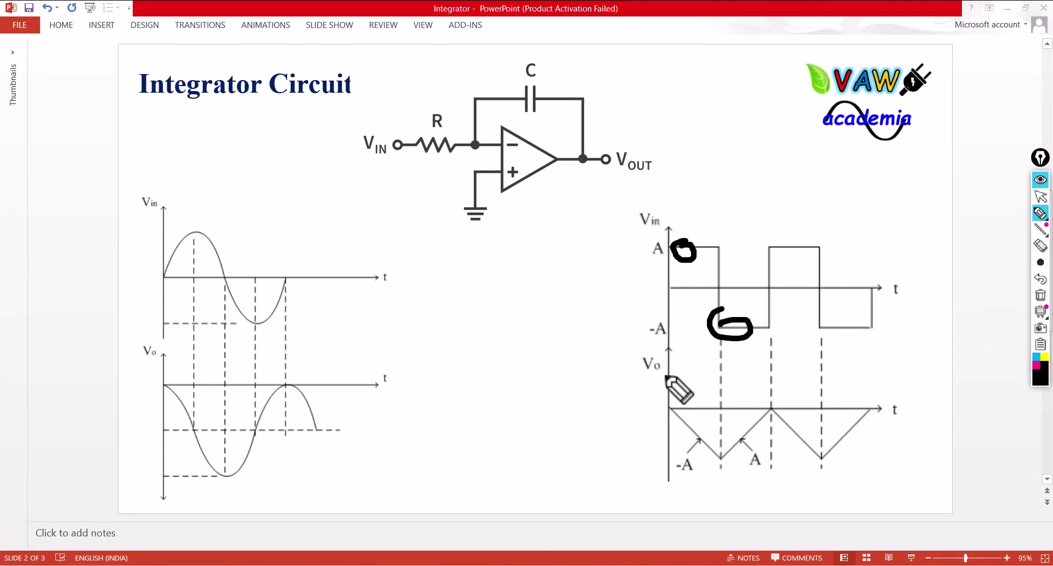
left_click(1040, 295)
left_click(1040, 198)
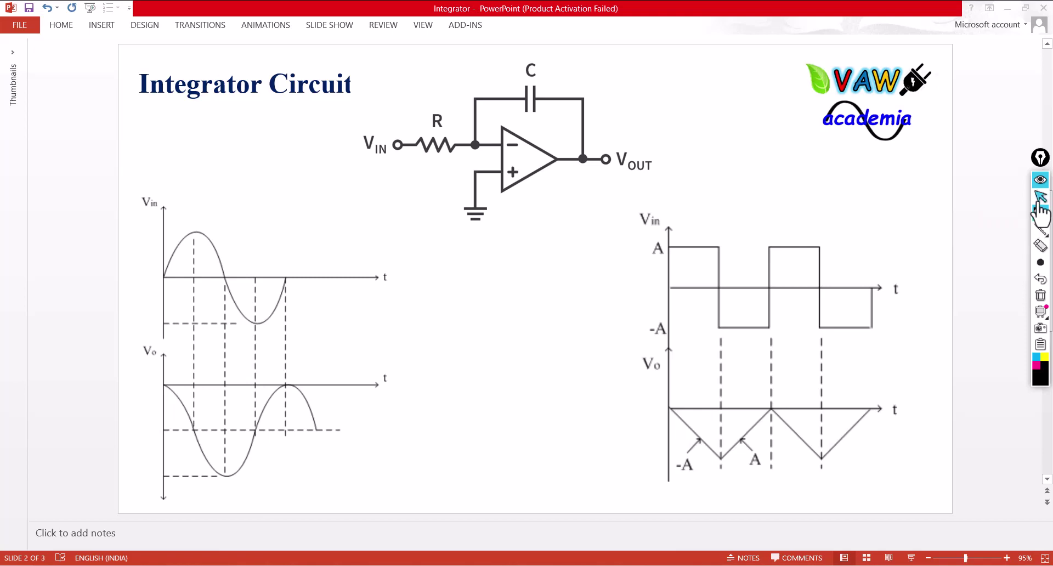
left_click(1007, 8)
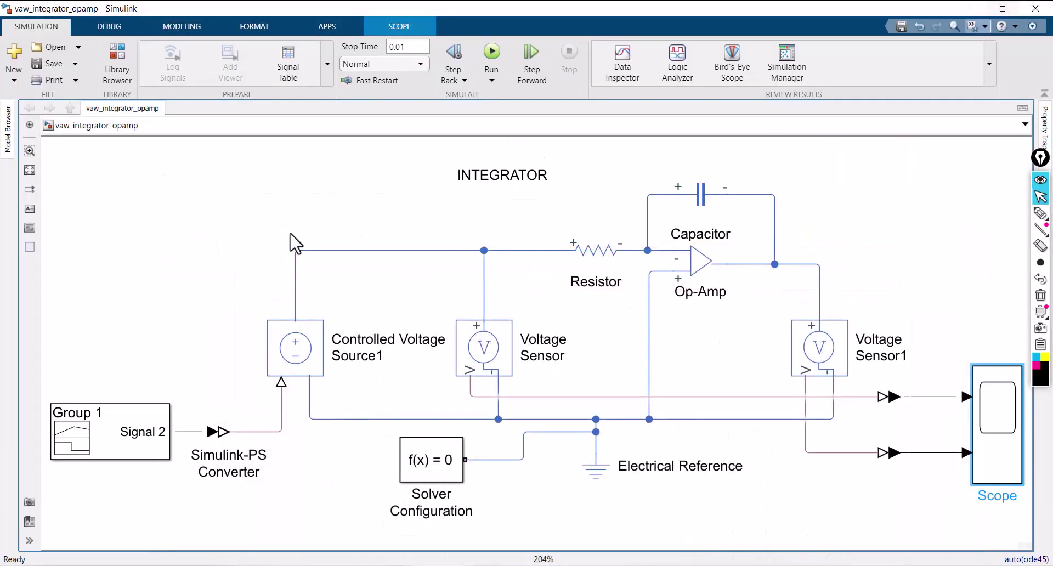
Step: Open the Signal Builder maximized and set Signal 2's segment from 0 to 0.002 s to 0.5
left_click(128, 445)
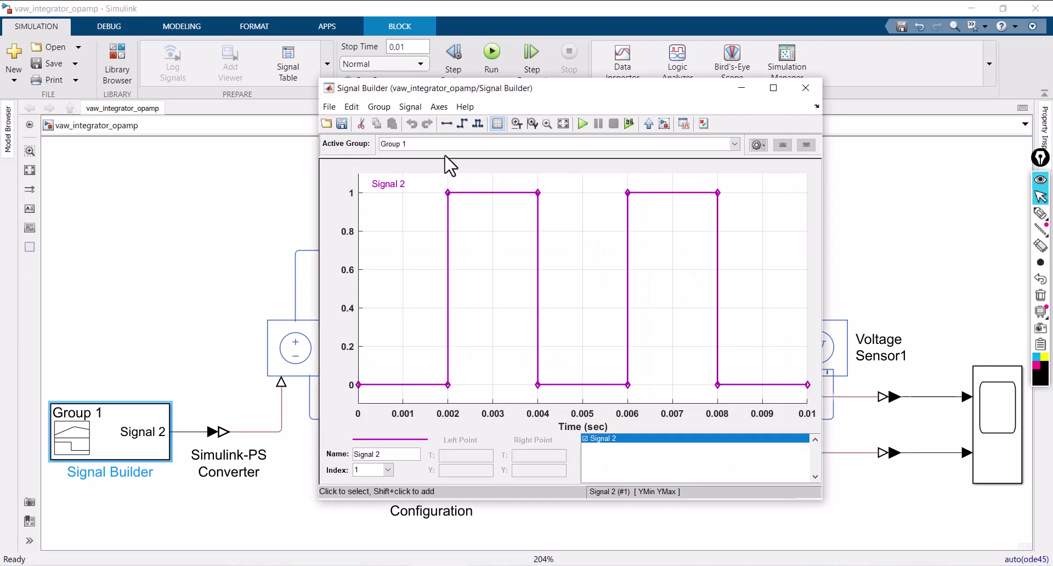
left_click(773, 87)
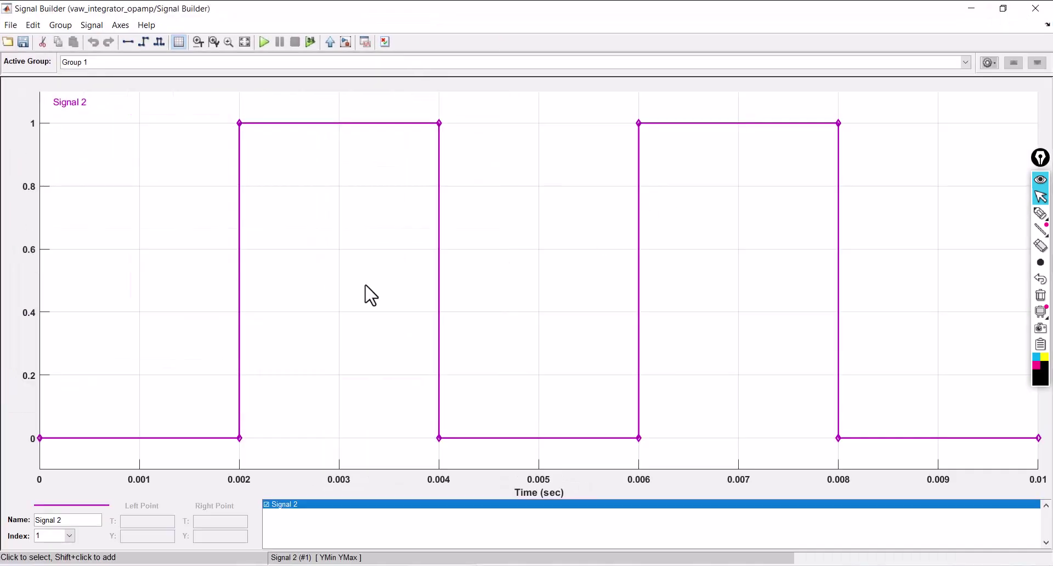
left_click(115, 438)
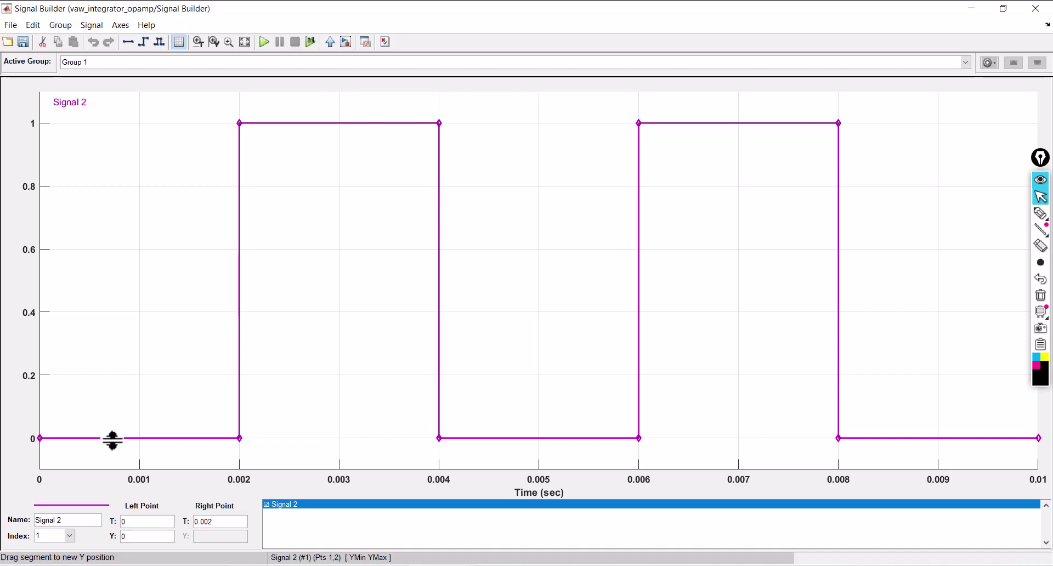
left_click(116, 438)
left_click(116, 438)
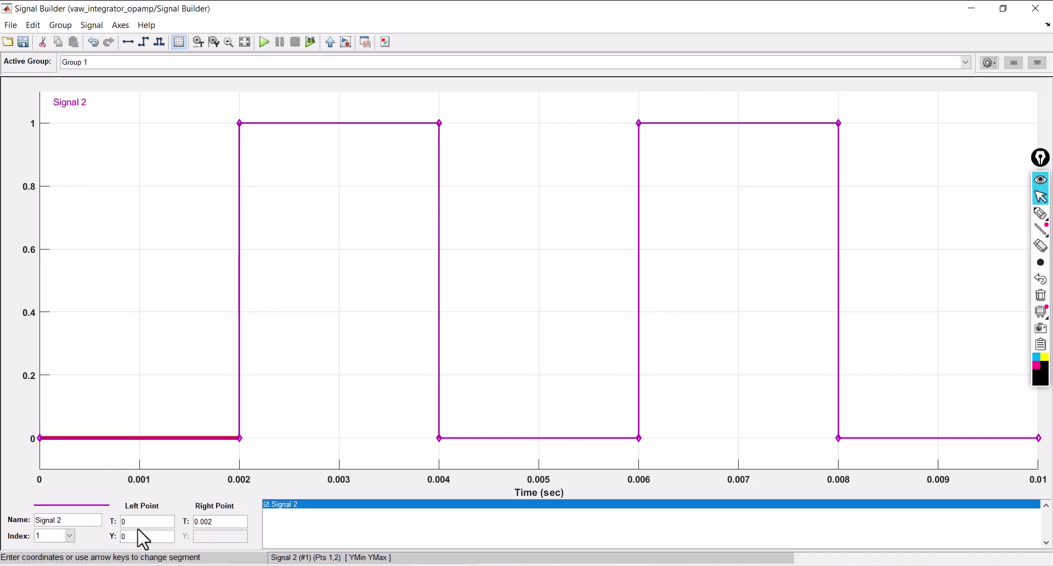
type("0.5")
left_click(364, 235)
Step: Set Signal 2's 0.002 to 0.004 s segment to -0.5 and its 0.004 to 0.006 s segment to 0.5
left_click(336, 123)
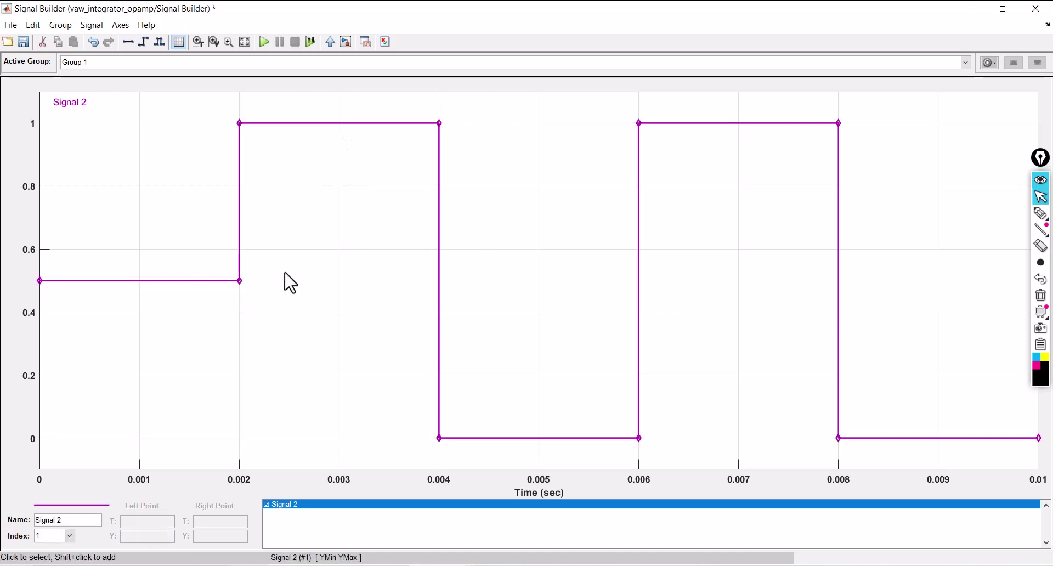
left_click(324, 123)
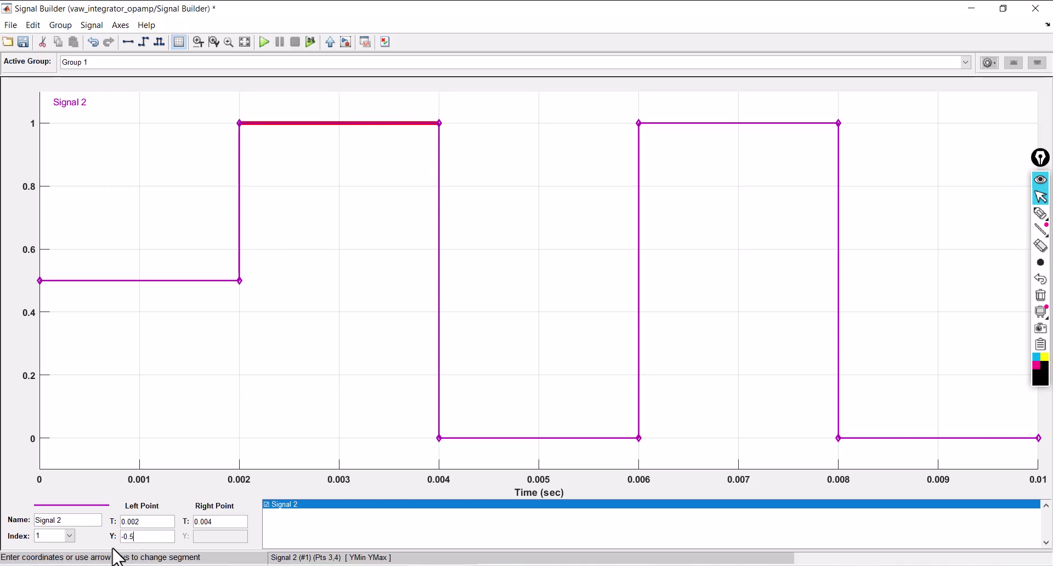
left_click(246, 392)
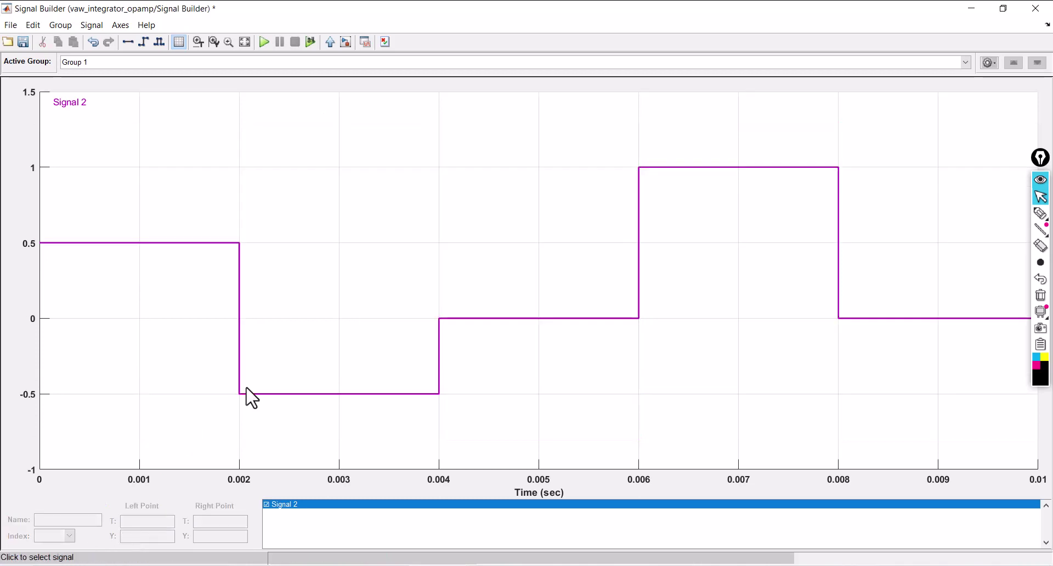
left_click(477, 318)
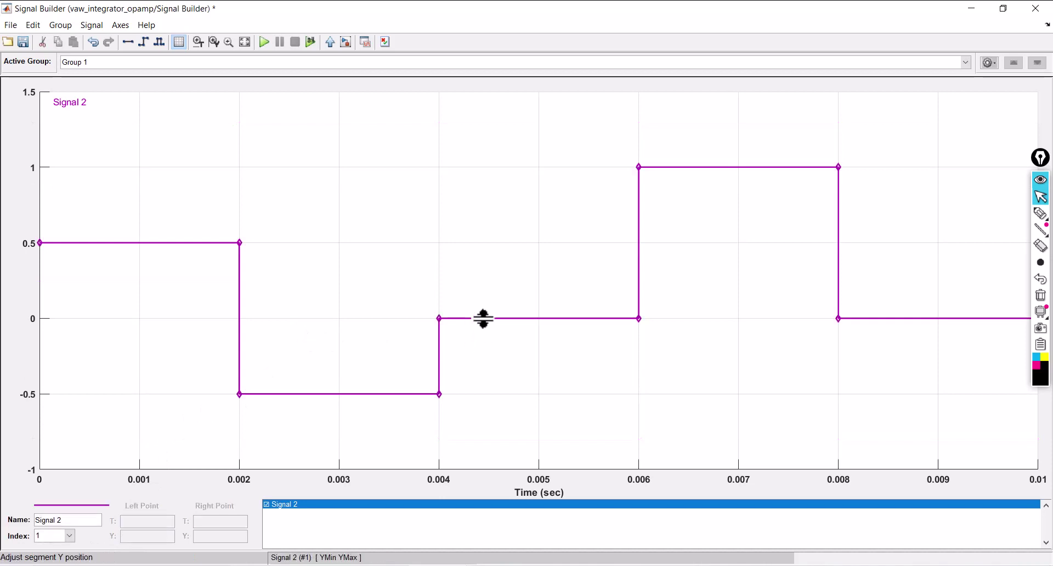
left_click(477, 318)
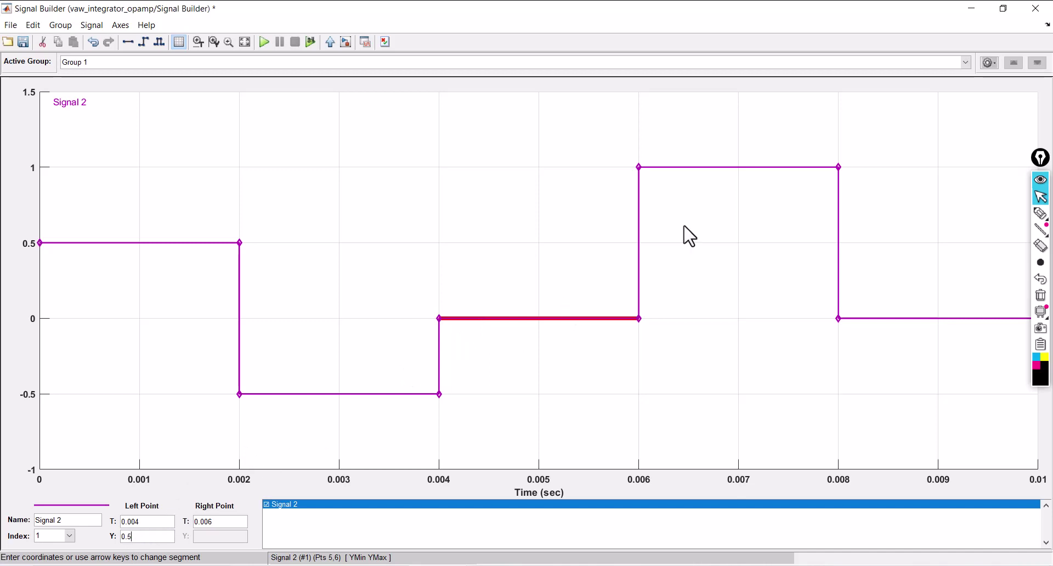
key("Return")
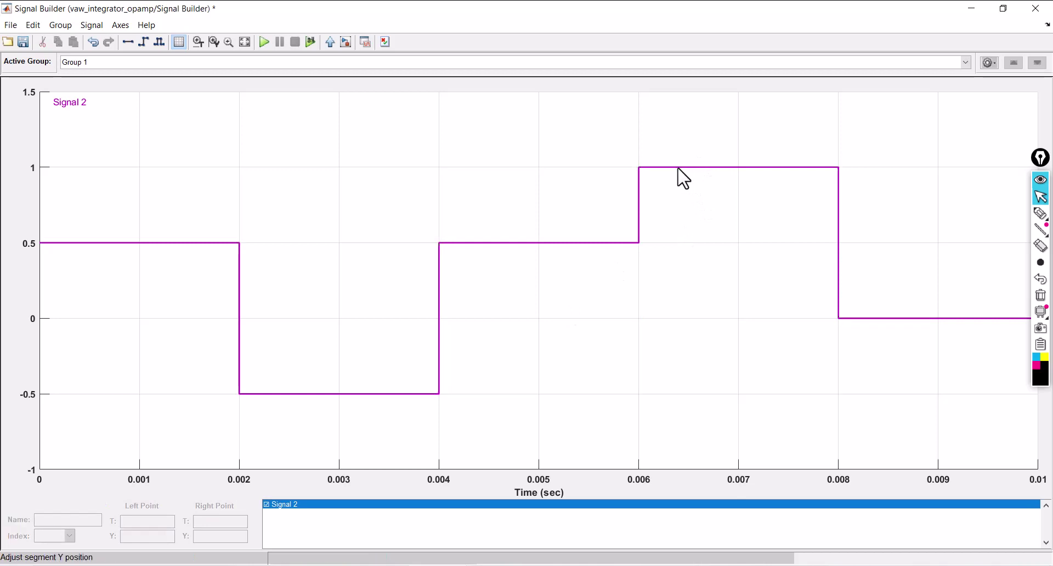
Step: Set Signal 2's segment from 0.006 to 0.008 s to -0.5
left_click(680, 167)
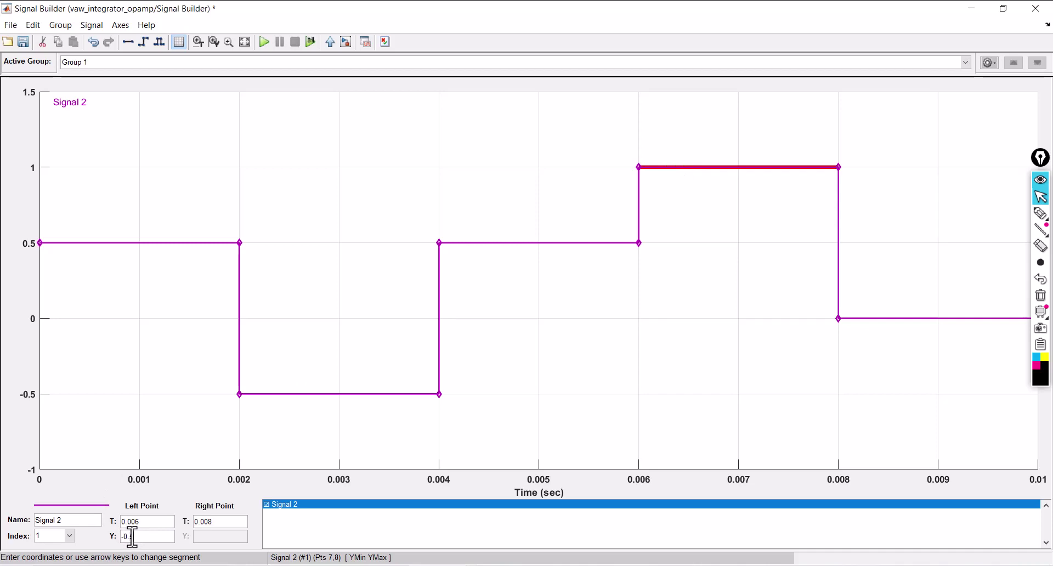
left_click(132, 536)
type("-0.5")
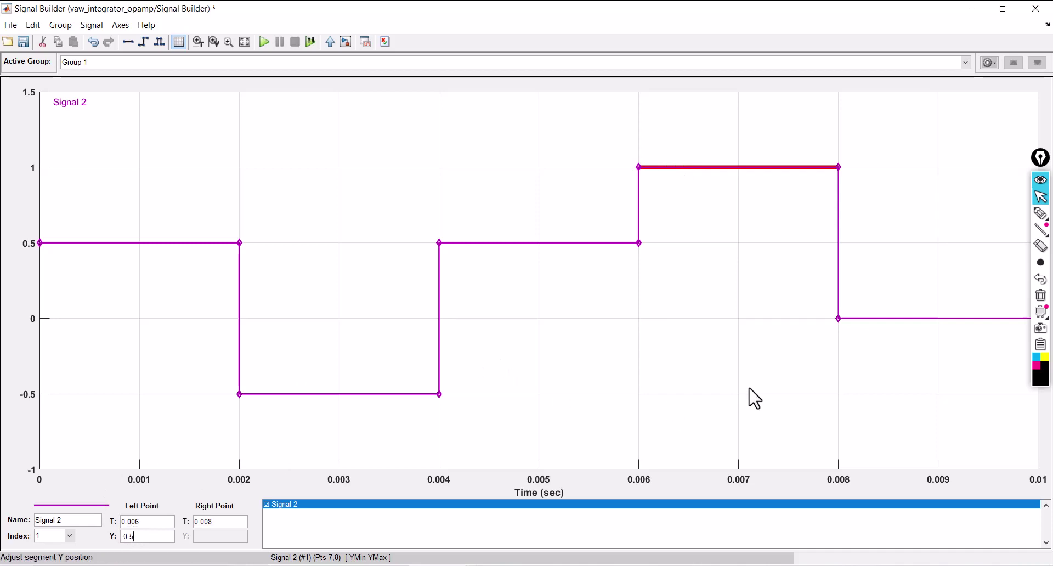
left_click(888, 318)
Step: Set Signal 2's segment from 0.008 to 0.01 s to 0.5, then save and close the Signal Builder
left_click(880, 281)
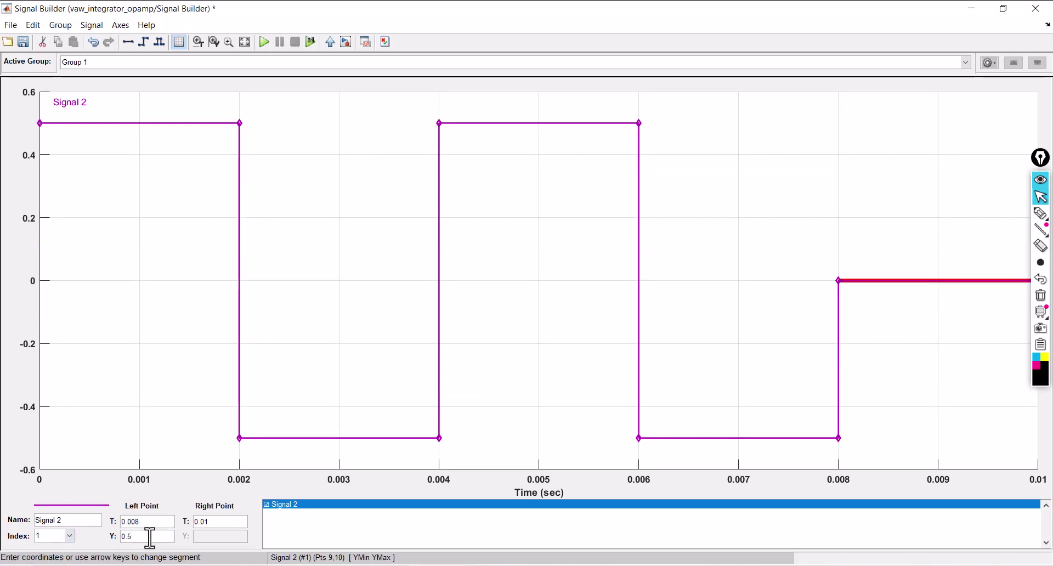
key("Return")
left_click(625, 341)
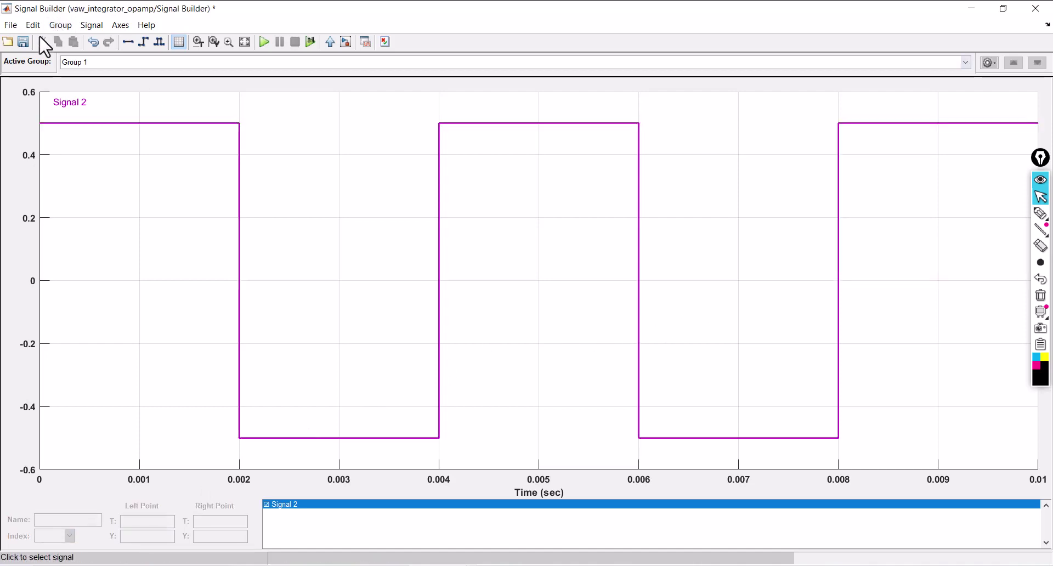
left_click(24, 42)
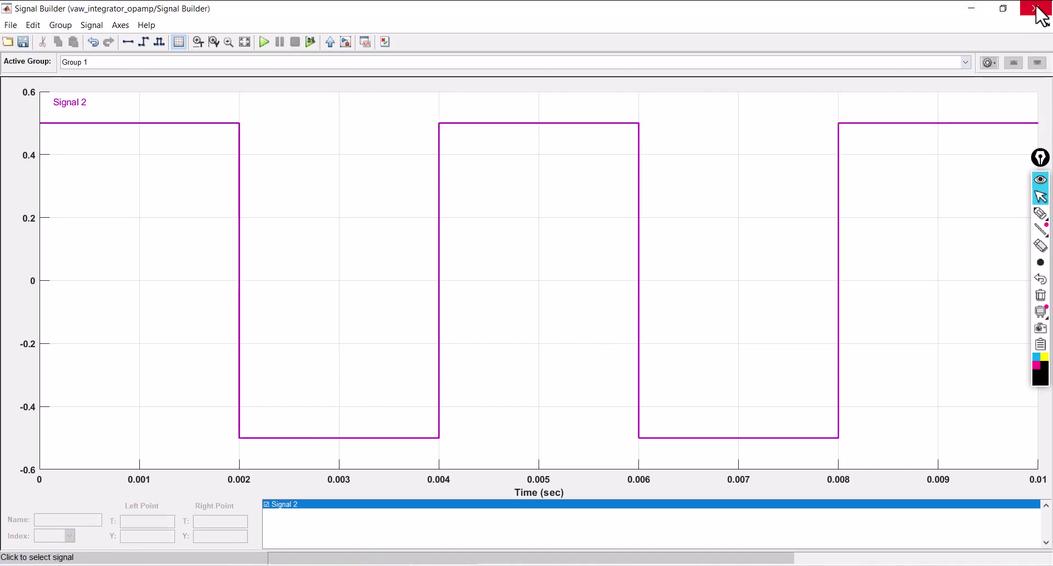
left_click(1036, 8)
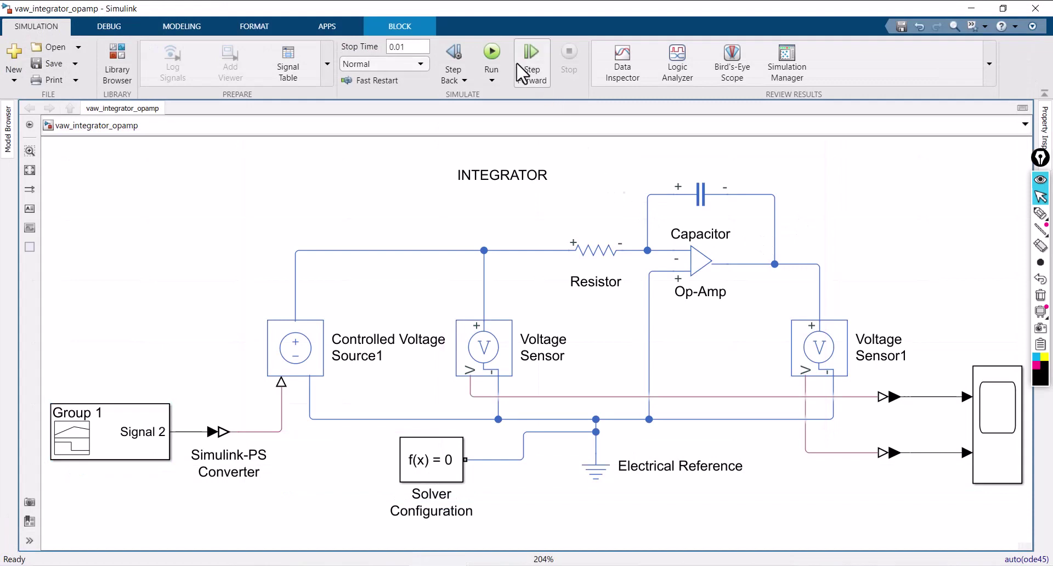
Step: Rerun the simulation with the bipolar square wave and fit the Scope axes to the new waveforms
left_click(492, 52)
left_click(543, 175)
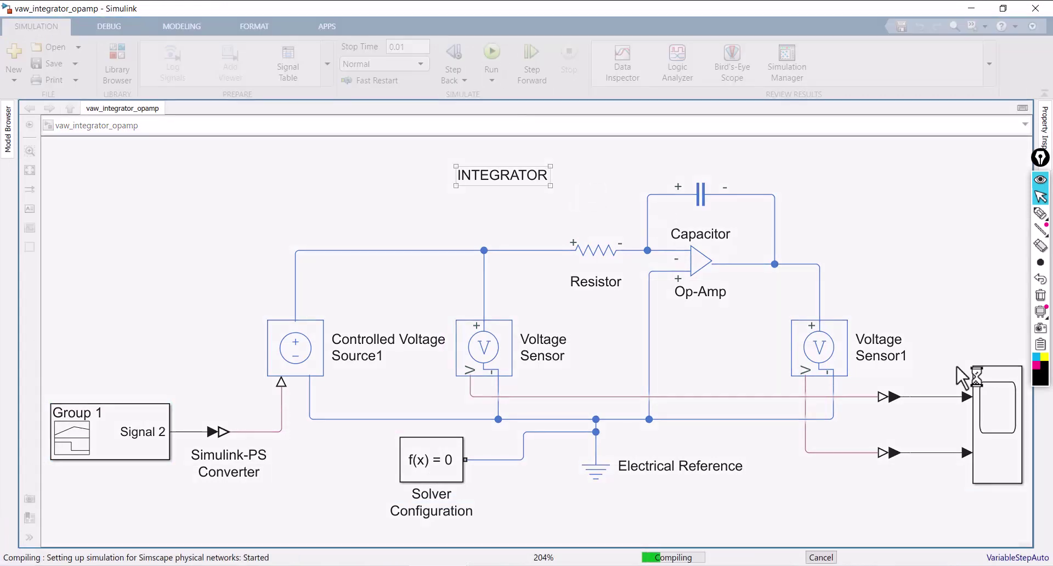
double_click(997, 421)
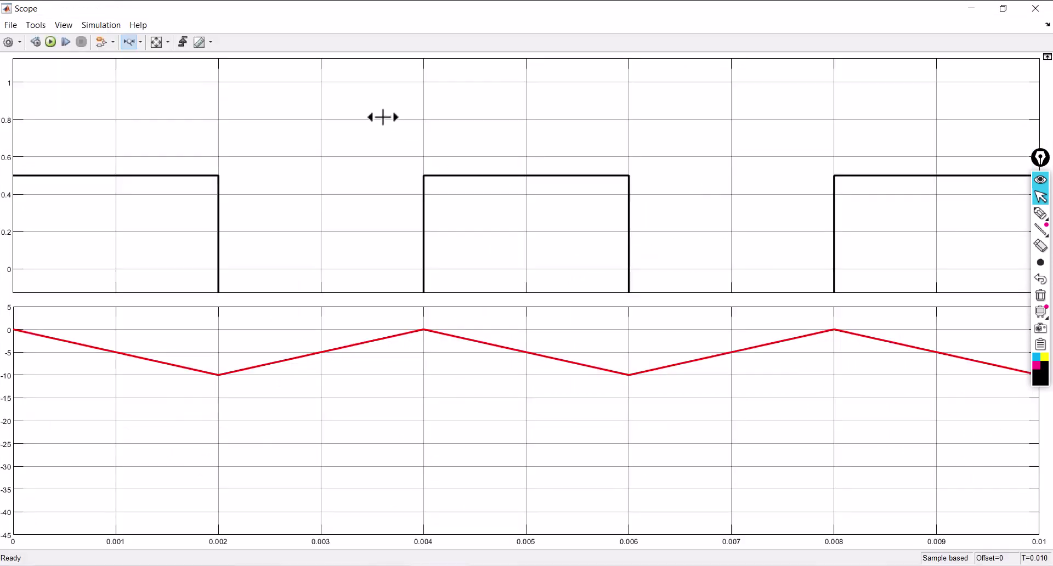
left_click(157, 42)
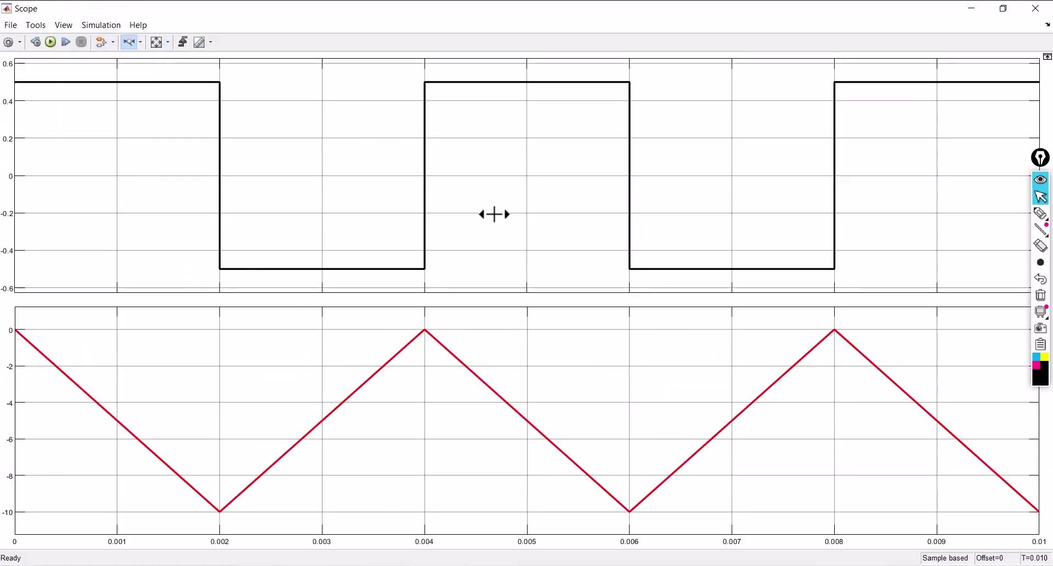
Step: Annotate the Scope plots by handwriting "I/P" in black on the input and "O/P" in orange on the output
left_click(1040, 214)
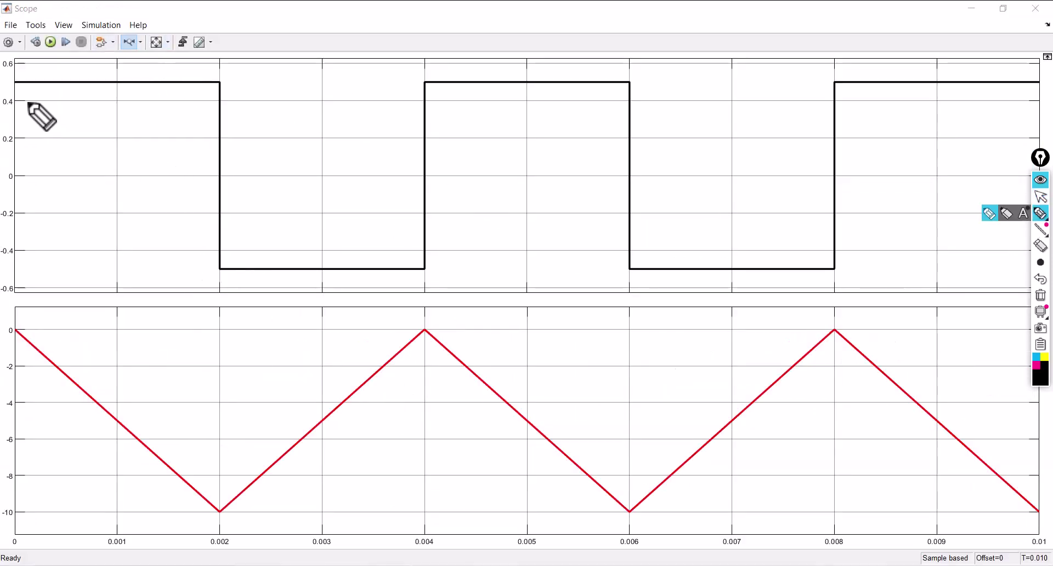
mouse_move(300, 116)
left_mouse_down()
mouse_move(323, 110)
mouse_move(341, 127)
left_mouse_up()
left_click_drag(344, 72, 355, 146)
mouse_move(359, 85)
left_mouse_down()
mouse_move(376, 134)
mouse_move(365, 112)
left_mouse_up()
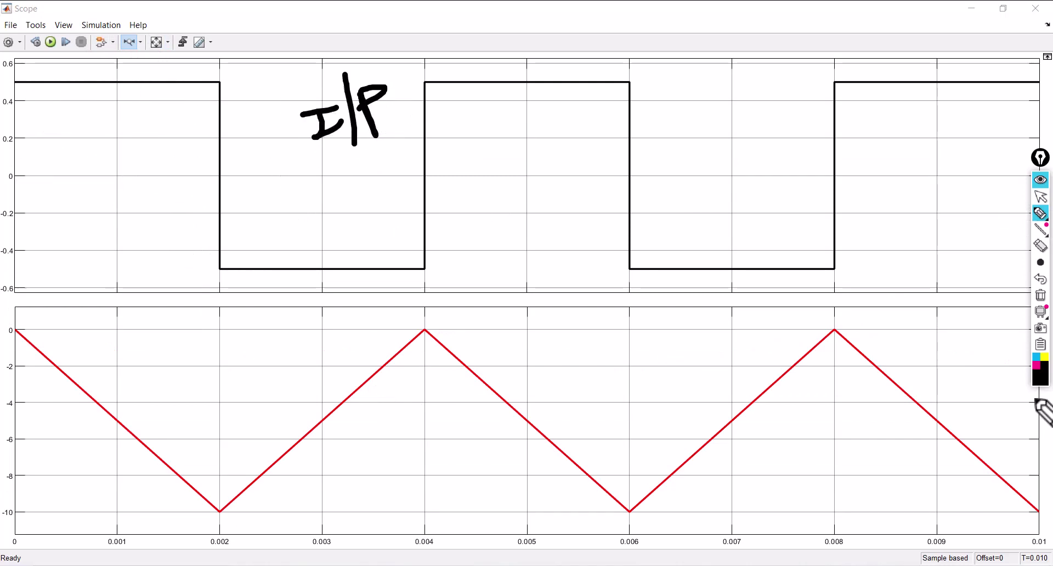
left_click(1040, 378)
left_click(1002, 349)
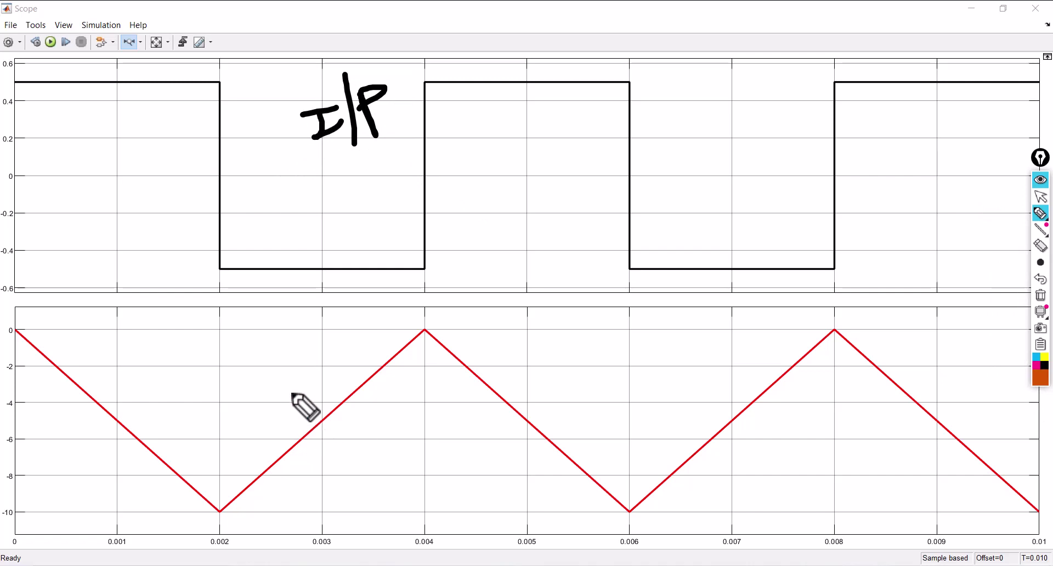
mouse_move(281, 343)
left_mouse_down()
mouse_move(272, 371)
mouse_move(280, 341)
left_mouse_up()
left_click_drag(291, 314, 306, 382)
mouse_move(314, 374)
left_mouse_down()
mouse_move(308, 348)
mouse_move(311, 359)
left_mouse_up()
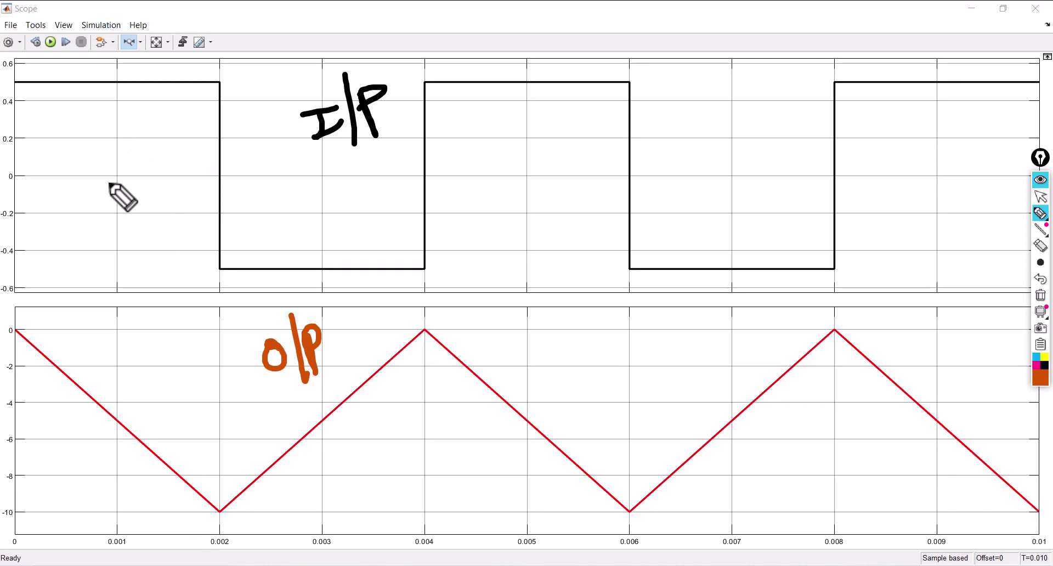
Step: Mark the input's zero line and handwrite Vm and -Vm beside the input levels and the output's falling and rising ramps
left_click_drag(2, 175, 42, 174)
left_click_drag(13, 115, 34, 88)
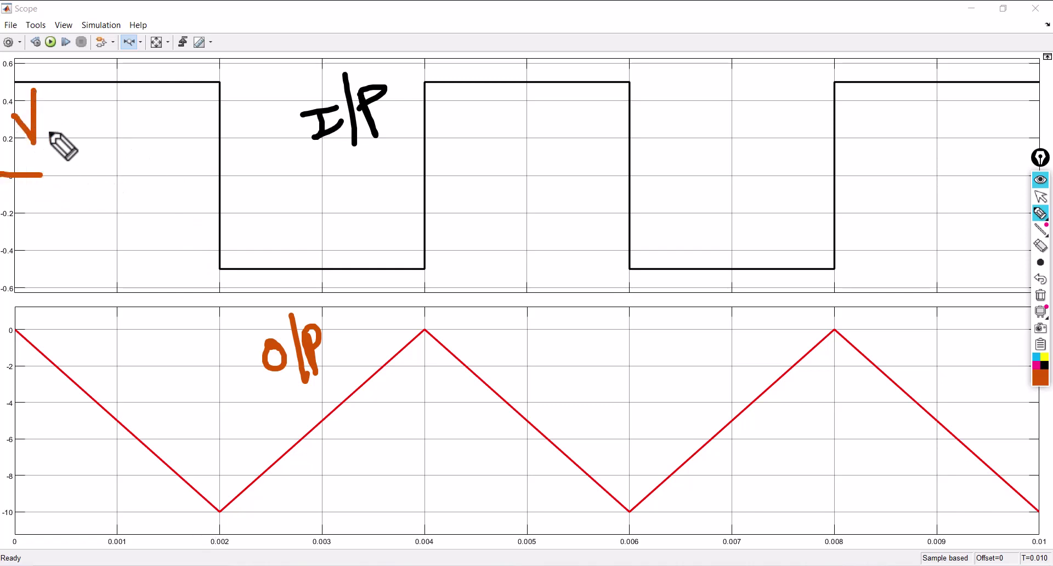
left_click_drag(43, 141, 65, 135)
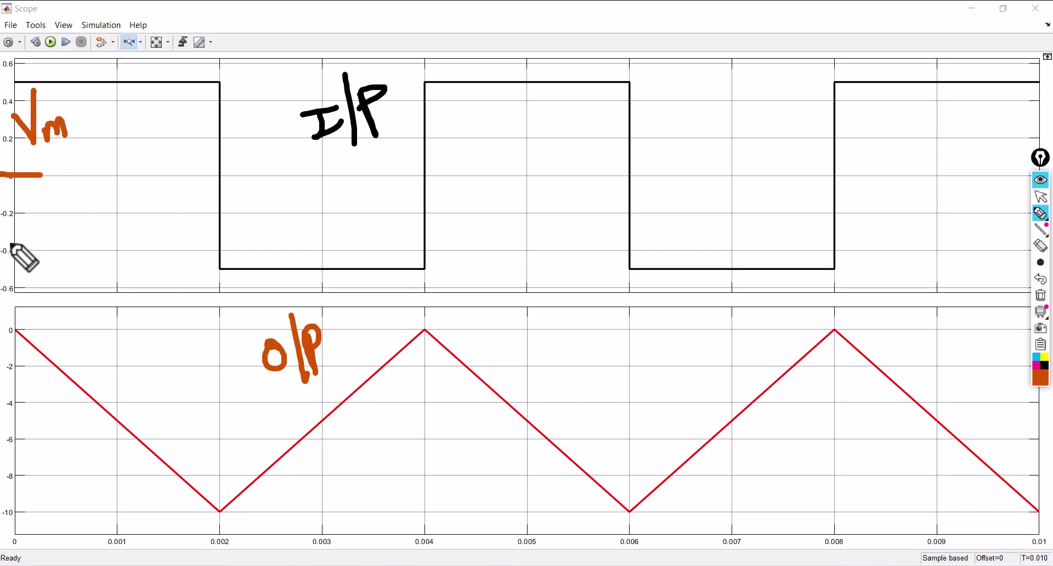
left_click_drag(7, 242, 33, 235)
mouse_move(34, 219)
left_mouse_down()
mouse_move(57, 246)
mouse_move(61, 212)
left_mouse_up()
mouse_move(73, 246)
left_mouse_down()
mouse_move(90, 235)
mouse_move(94, 254)
left_mouse_up()
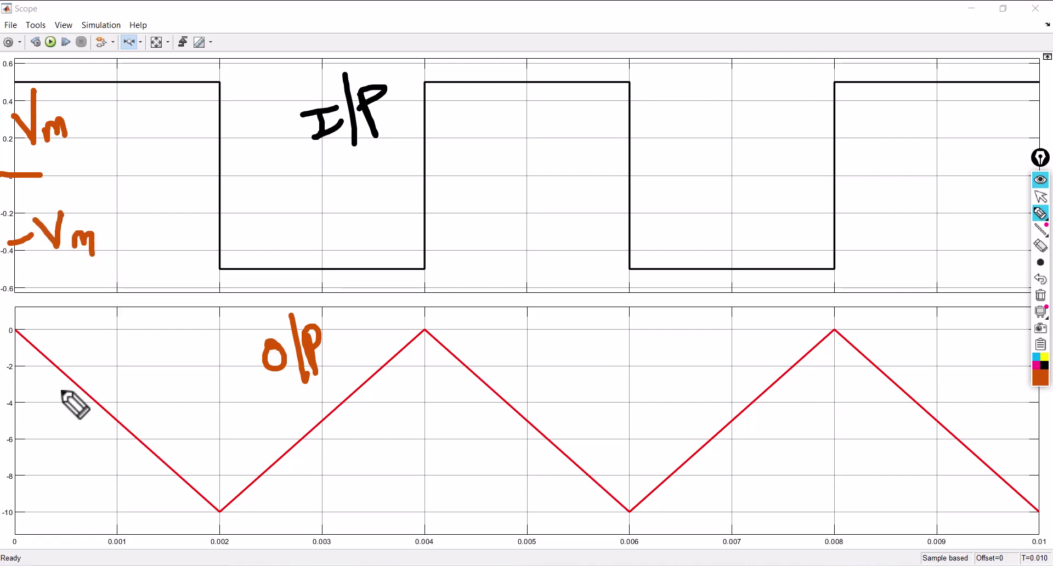
mouse_move(58, 409)
left_mouse_down()
mouse_move(81, 448)
mouse_move(113, 455)
left_mouse_up()
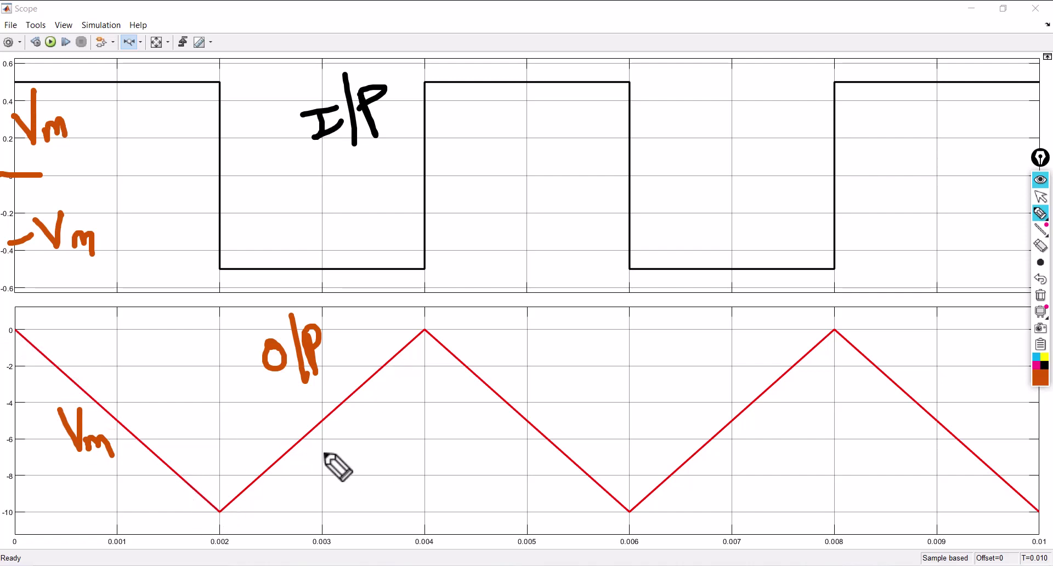
mouse_move(323, 453)
left_mouse_down()
mouse_move(348, 448)
mouse_move(371, 405)
left_mouse_up()
mouse_move(384, 444)
left_mouse_down()
mouse_move(397, 431)
mouse_move(411, 455)
left_mouse_up()
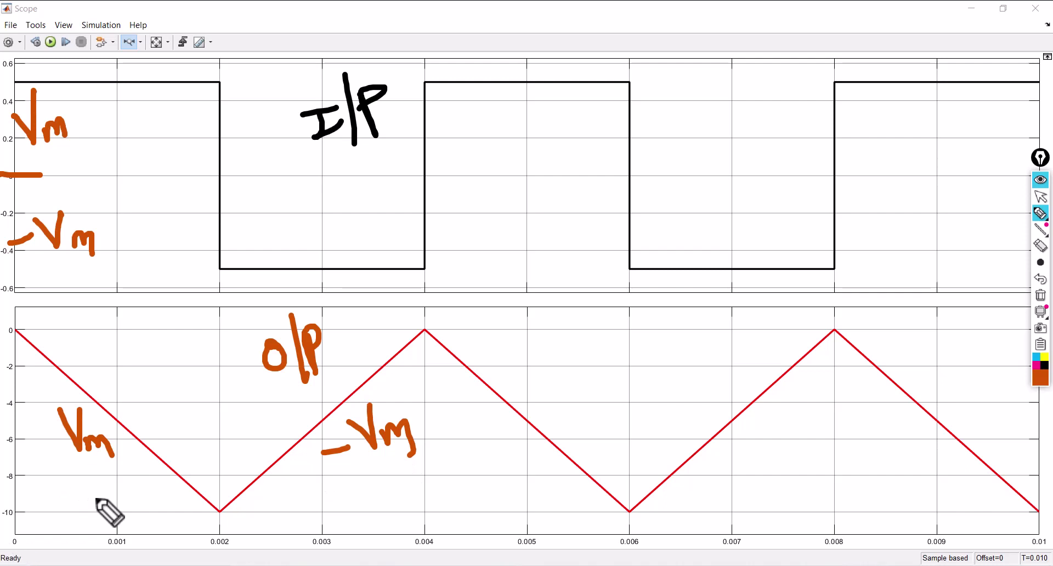
Step: Clear the handwritten labels, circle the output waveform's starting point at zero, and erase the circle
left_click(1040, 295)
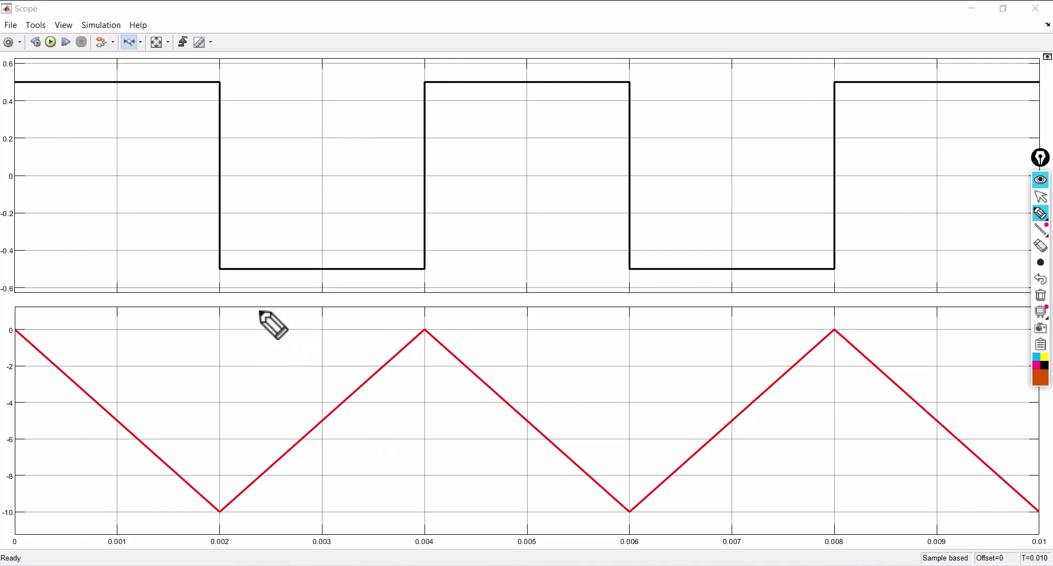
mouse_move(25, 321)
left_mouse_down()
mouse_move(30, 344)
mouse_move(11, 318)
left_mouse_up()
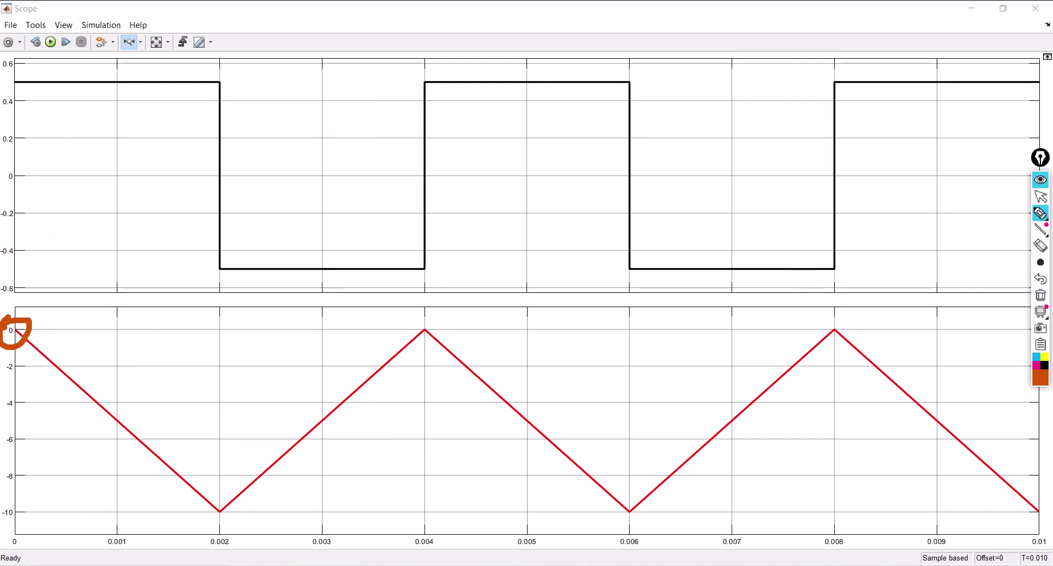
left_click(1040, 295)
Step: Put the annotation pen away, close the Scope, and show the closing Thank You slide in PowerPoint
left_click(1040, 196)
left_click(1035, 8)
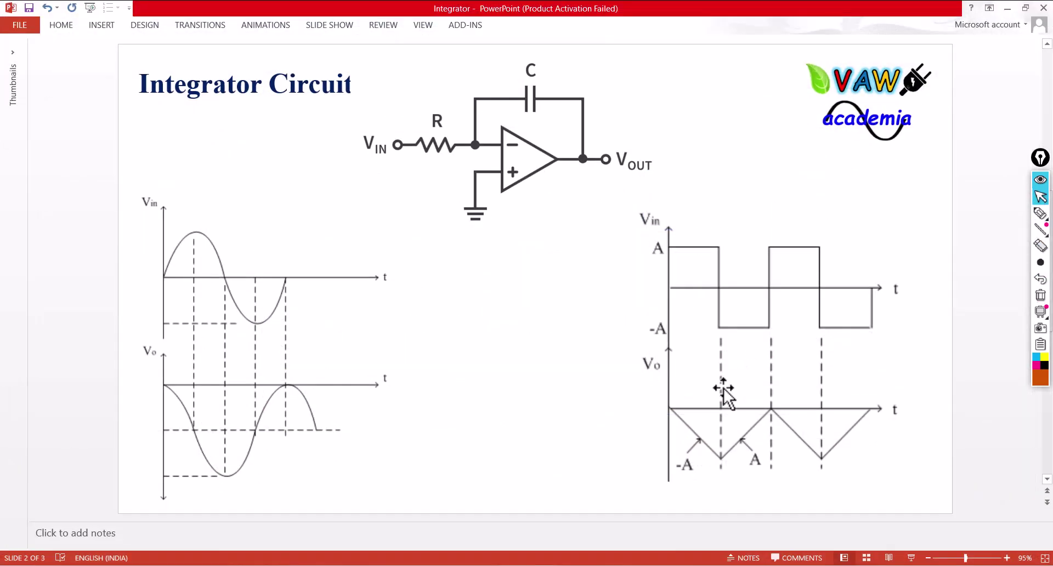
key("Page_Down")
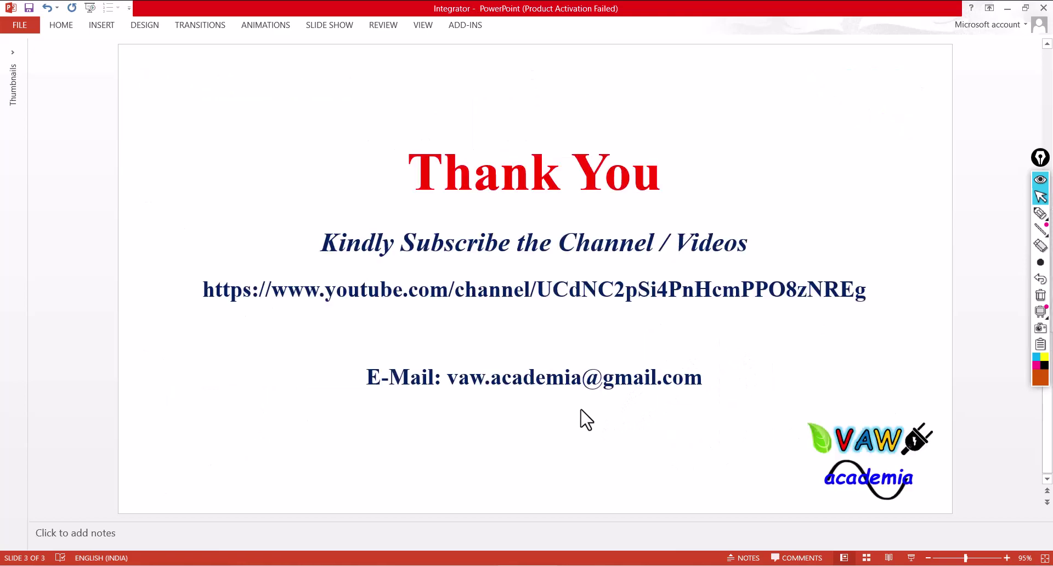